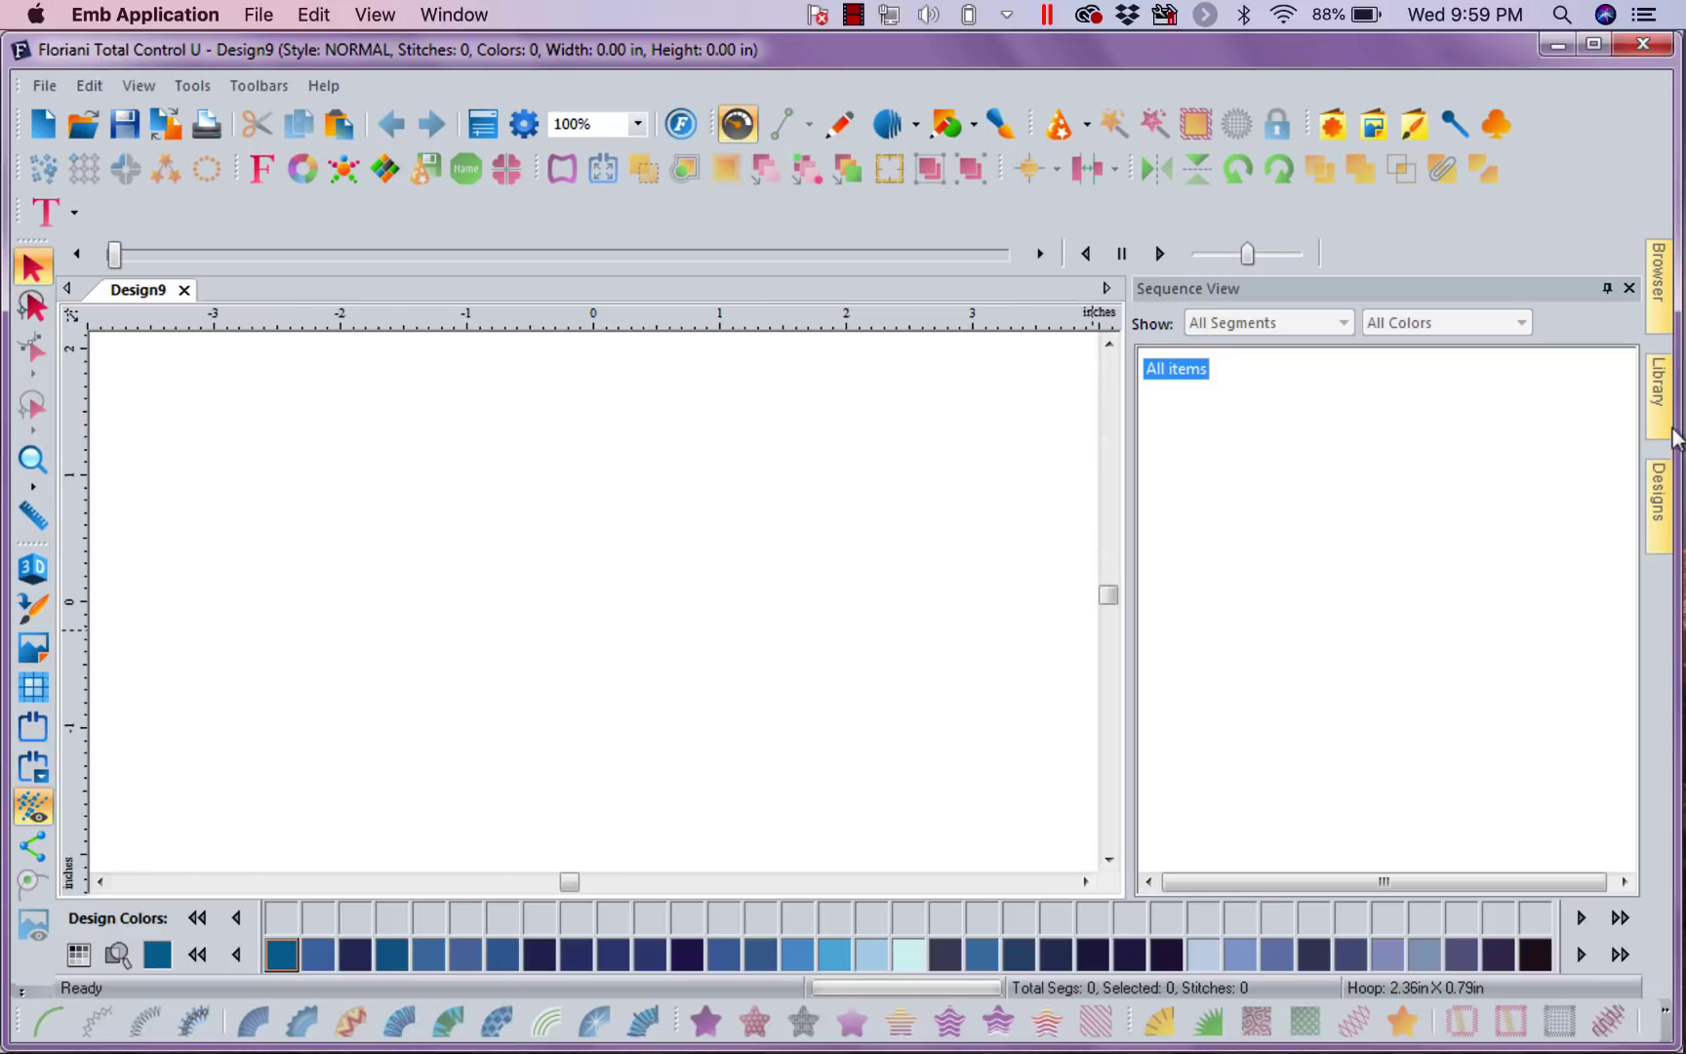
Open the design library and view the designs in the November2017 folder.
{"action": "left_click", "coordinate": [482, 123]}
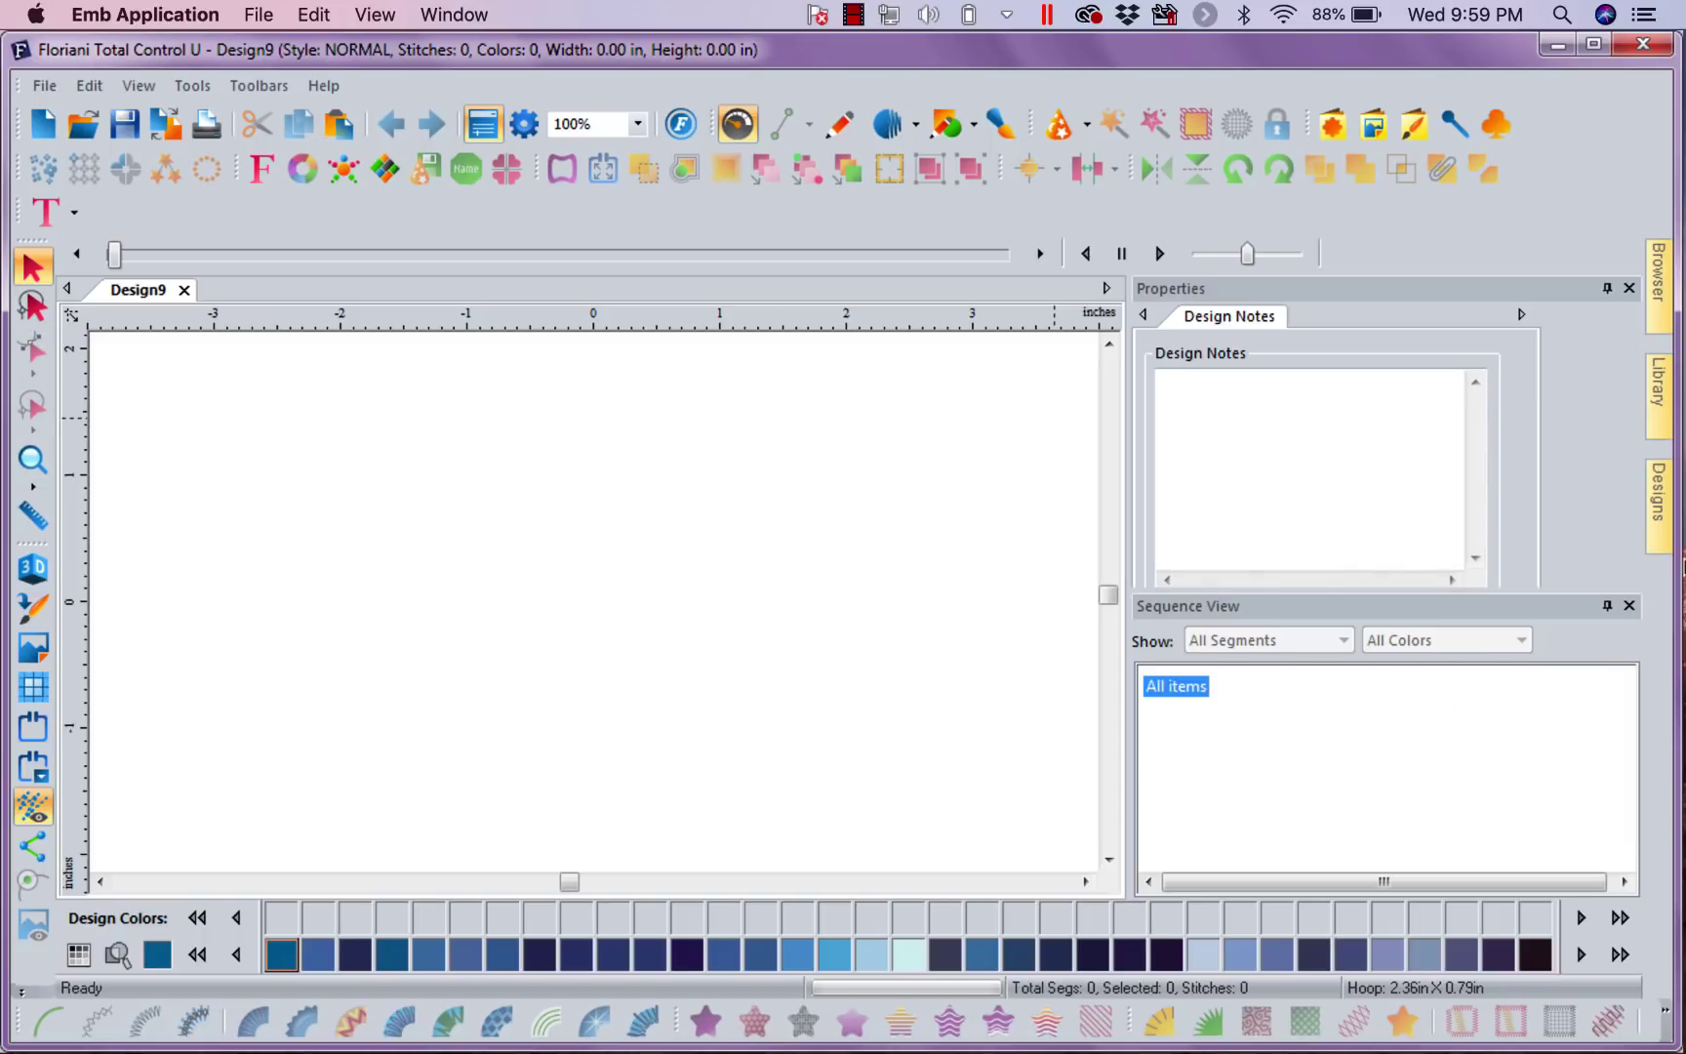
{"action": "left_click", "coordinate": [1658, 405]}
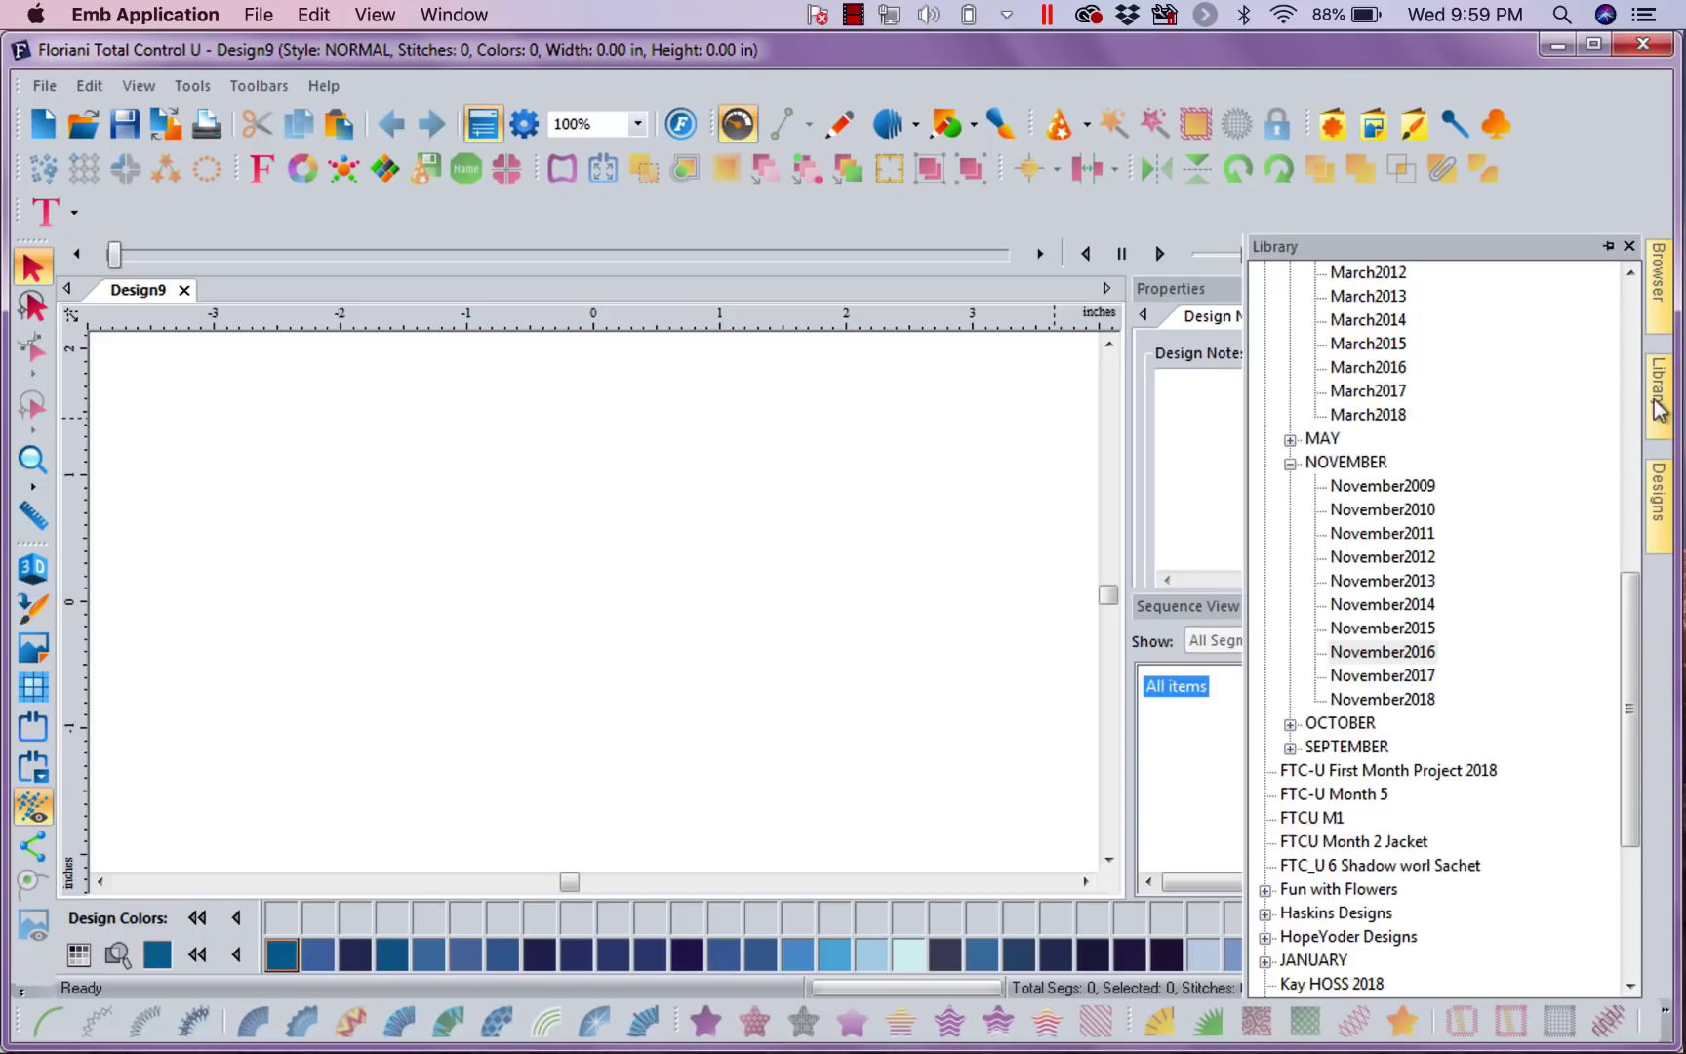
{"action": "left_click", "coordinate": [1397, 678]}
{"action": "left_click", "coordinate": [1661, 500]}
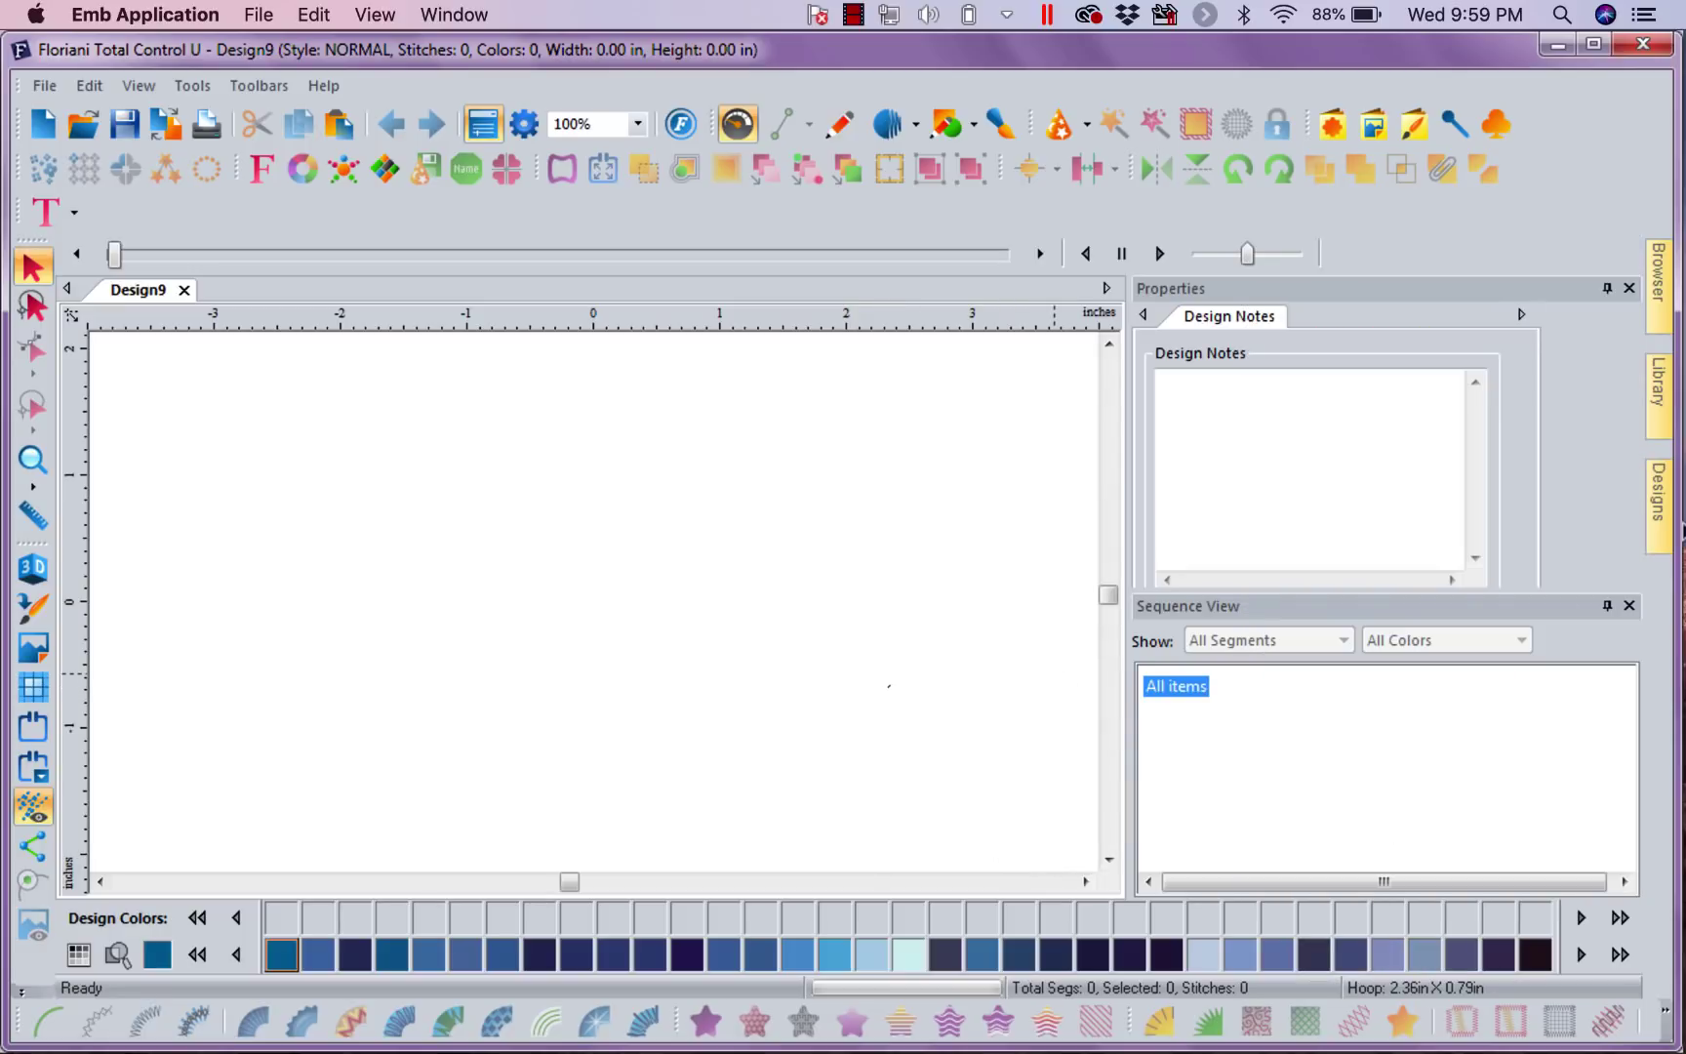
{"action": "left_click", "coordinate": [1673, 515]}
Switch to the November2016 folder's designs and scroll to pumpkin 2.waf.
{"action": "left_click", "coordinate": [1658, 434]}
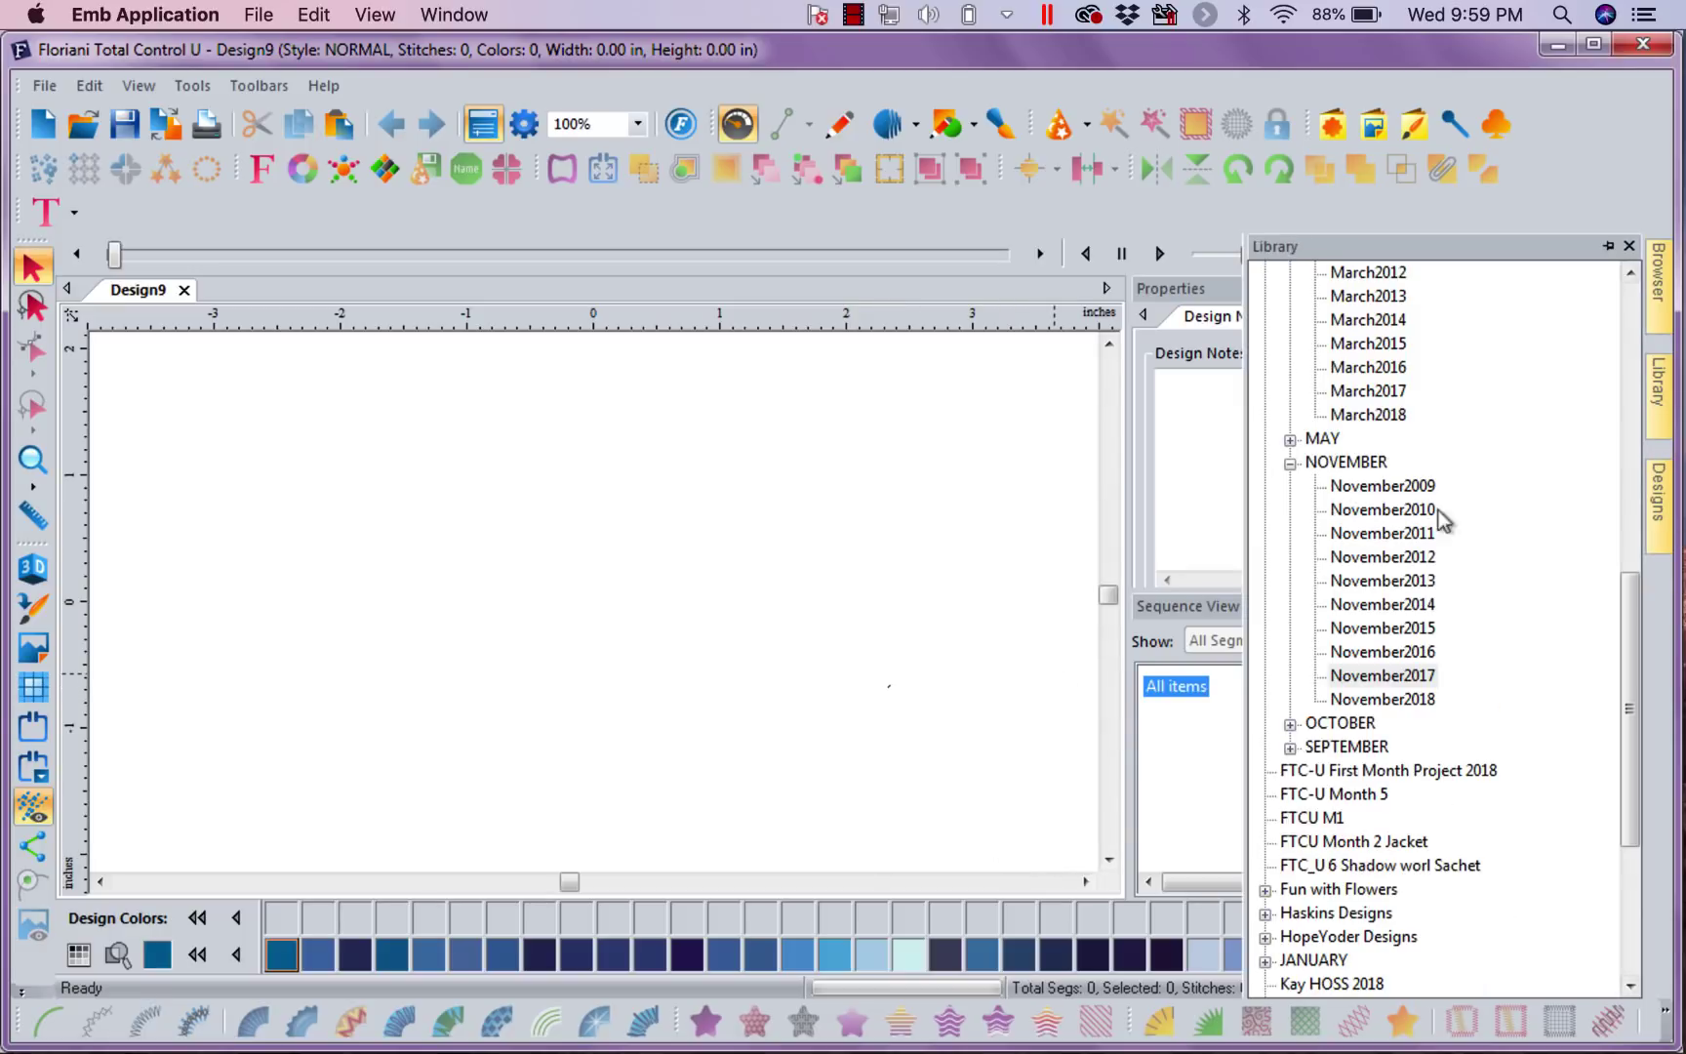
{"action": "left_click", "coordinate": [1421, 654]}
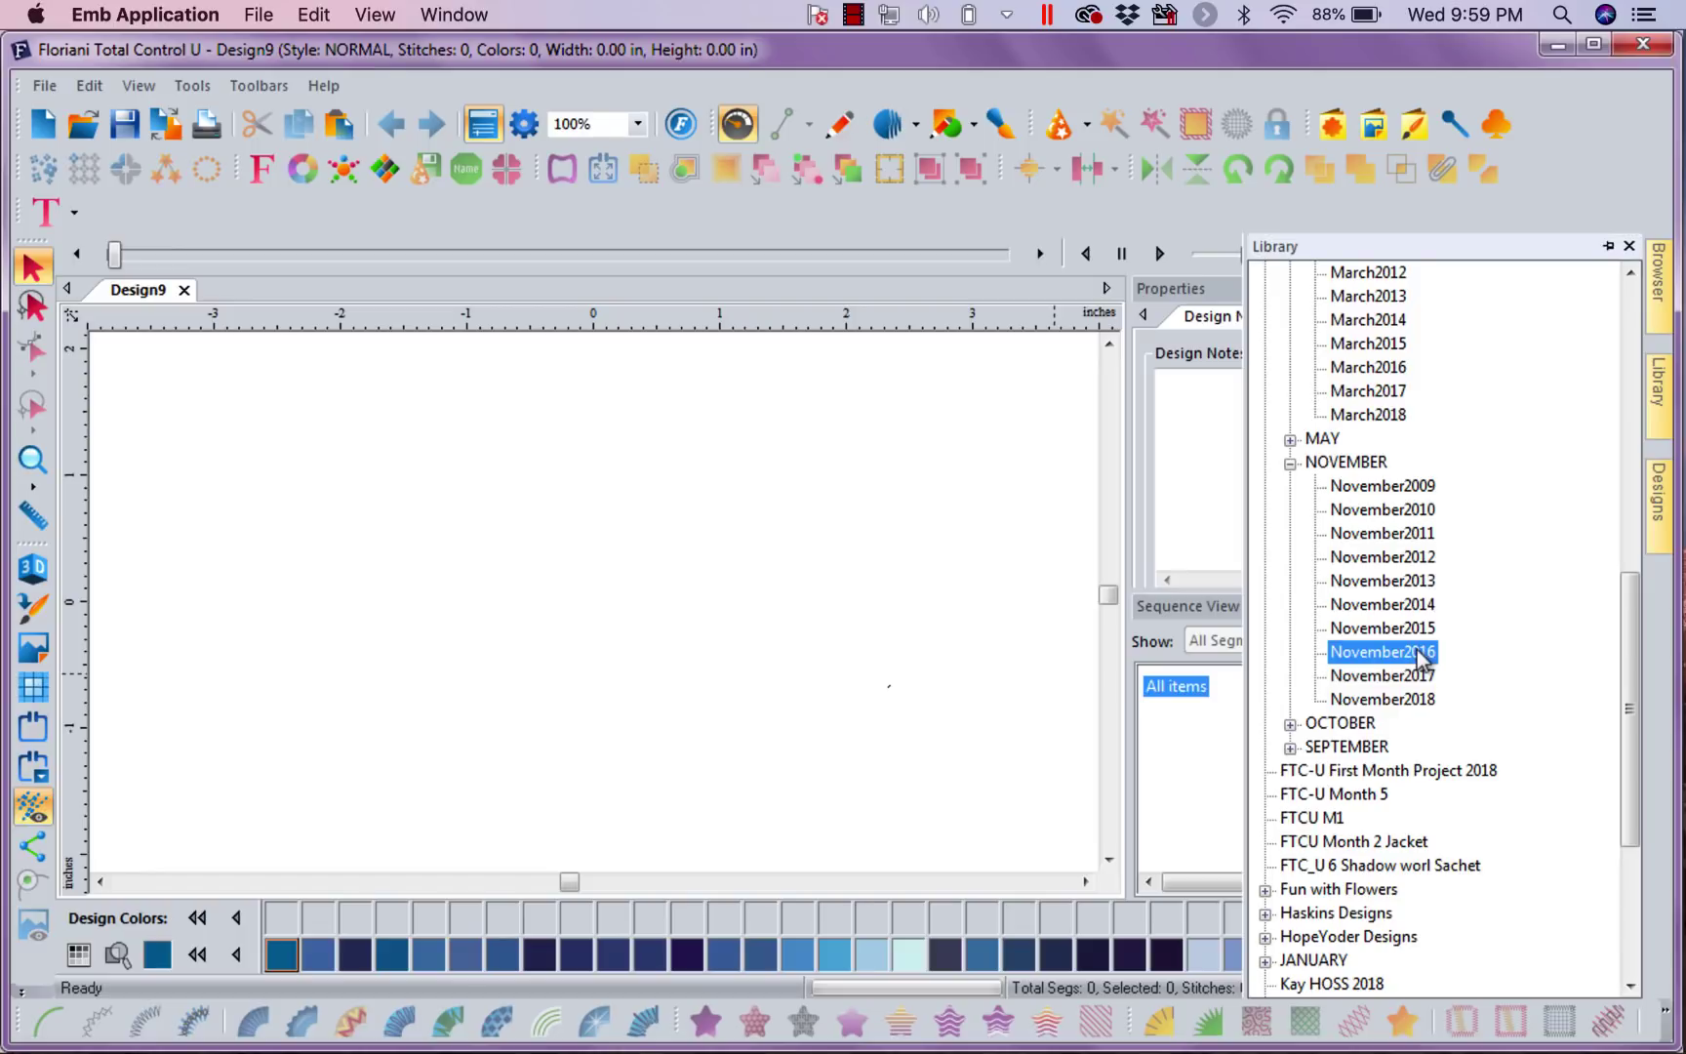
{"action": "left_click", "coordinate": [1658, 503]}
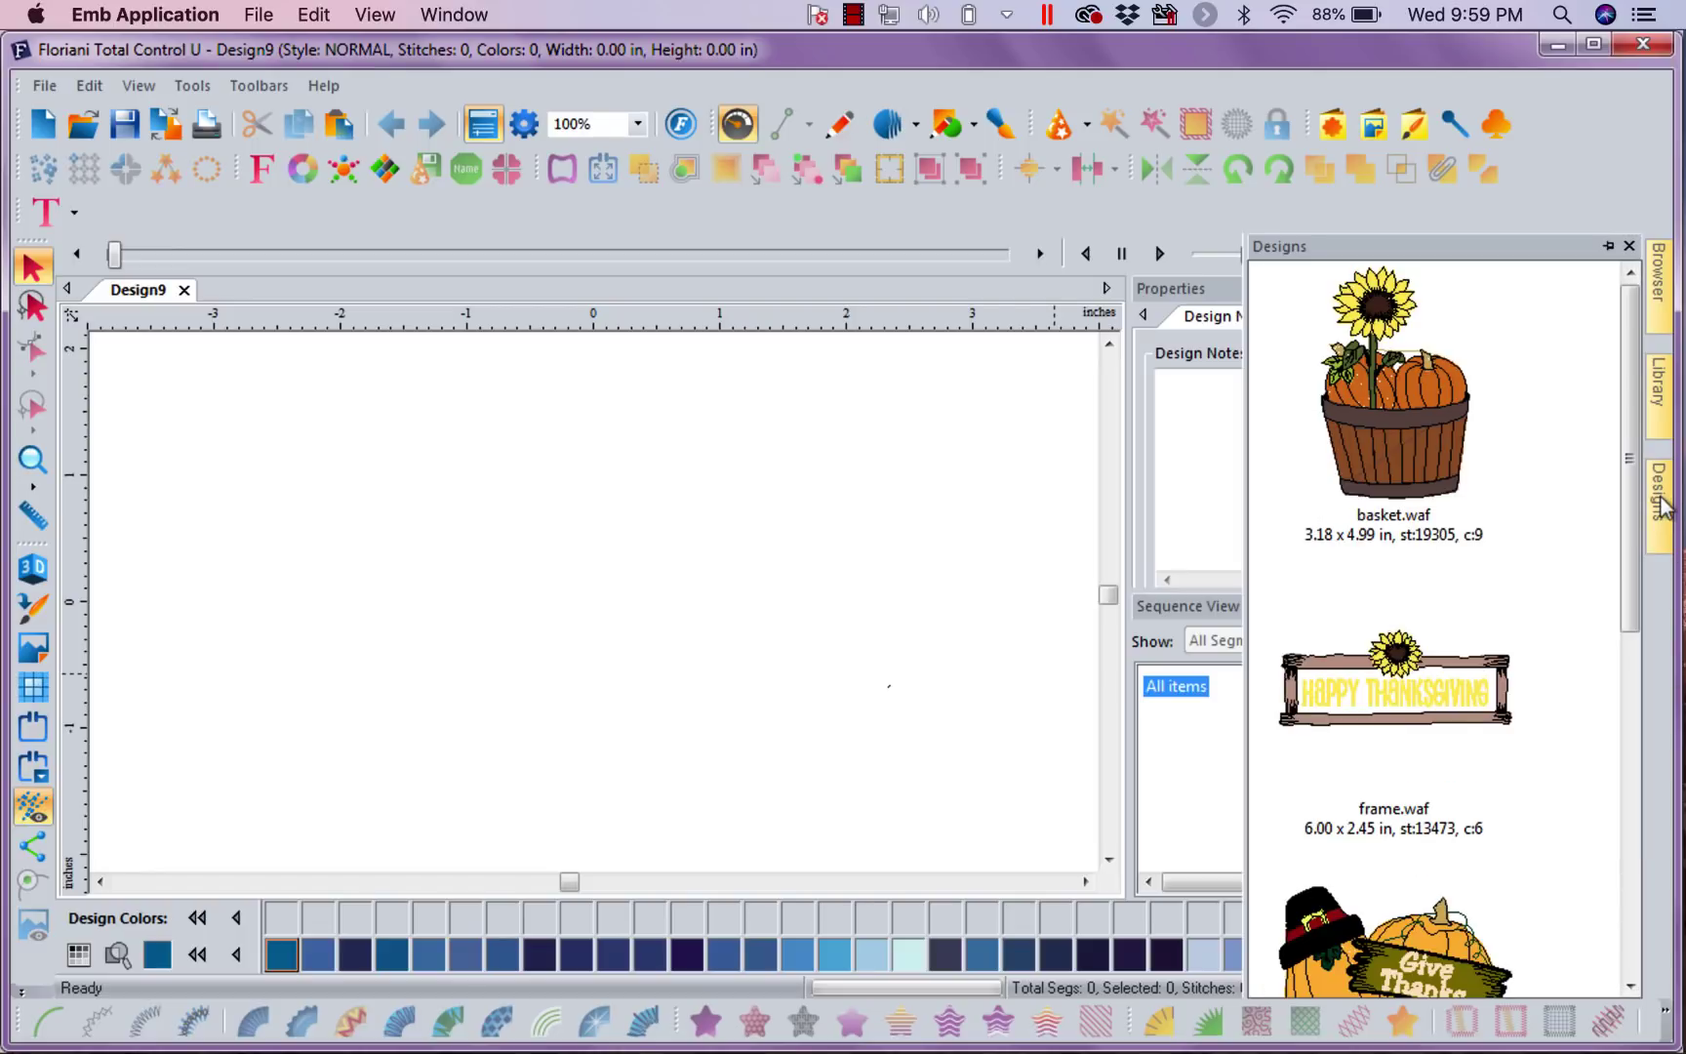
{"action": "scroll", "coordinate": [1629, 539], "scroll_direction": "down", "scroll_amount": 7}
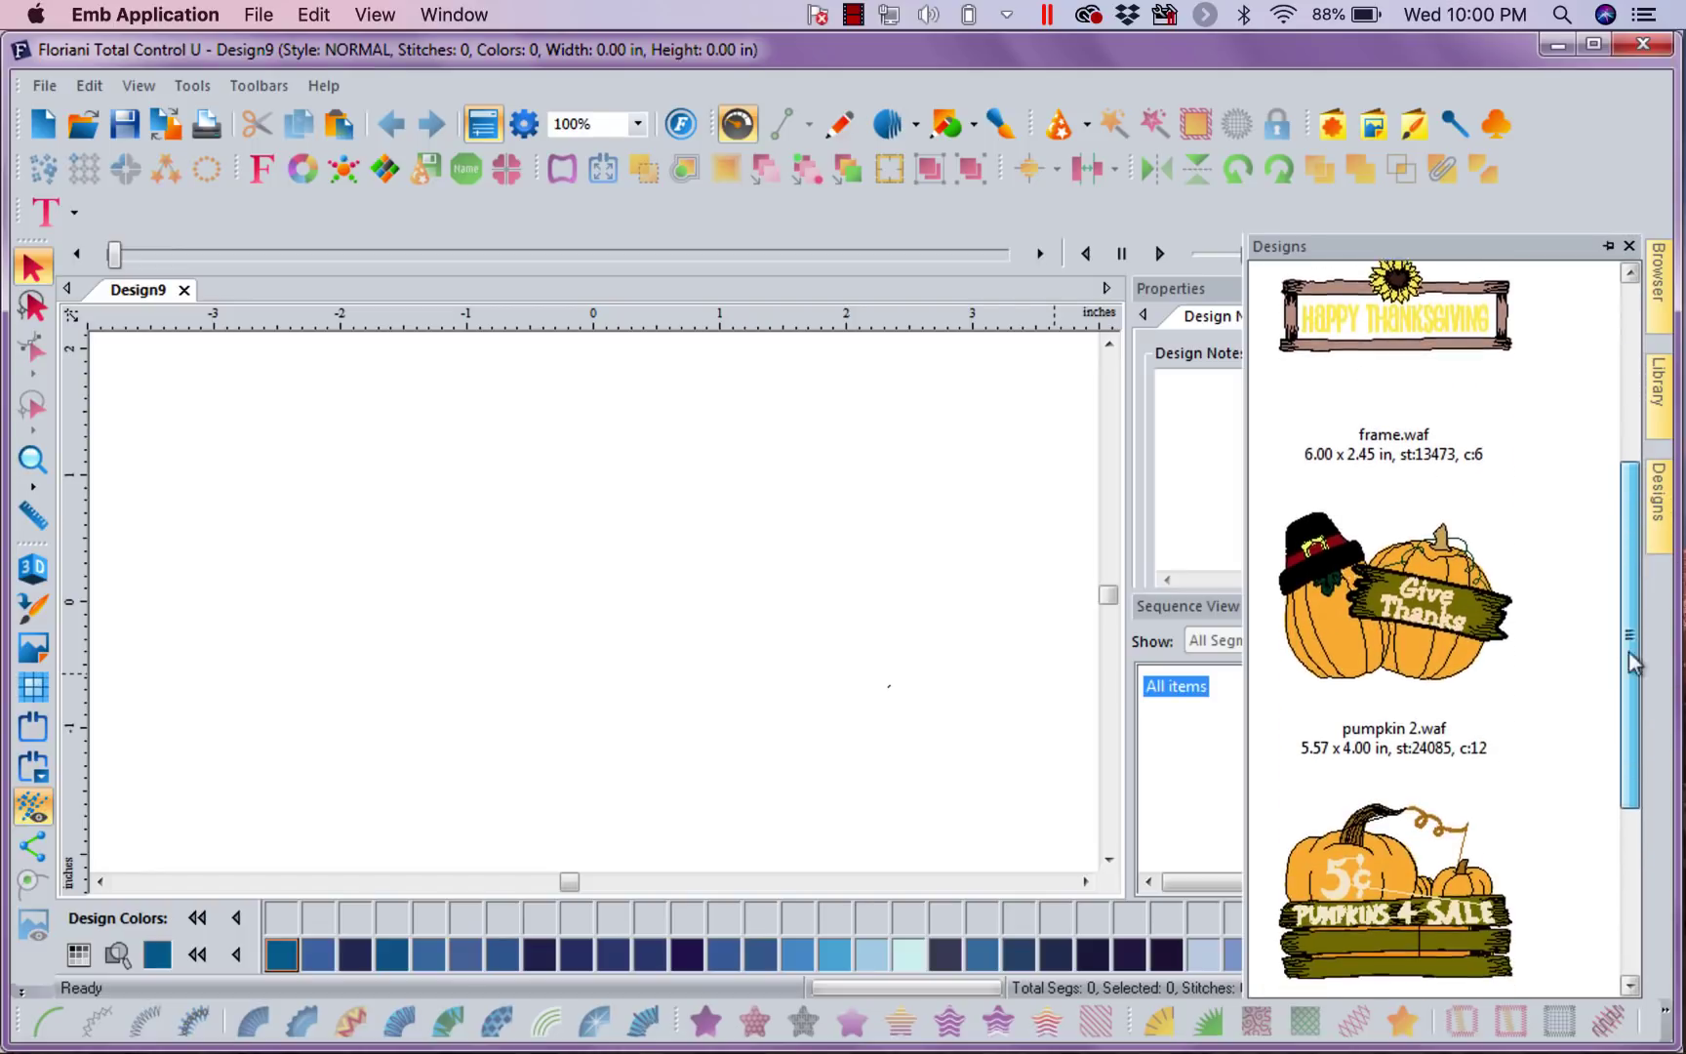
{"action": "scroll", "coordinate": [1631, 664], "scroll_direction": "down", "scroll_amount": 2}
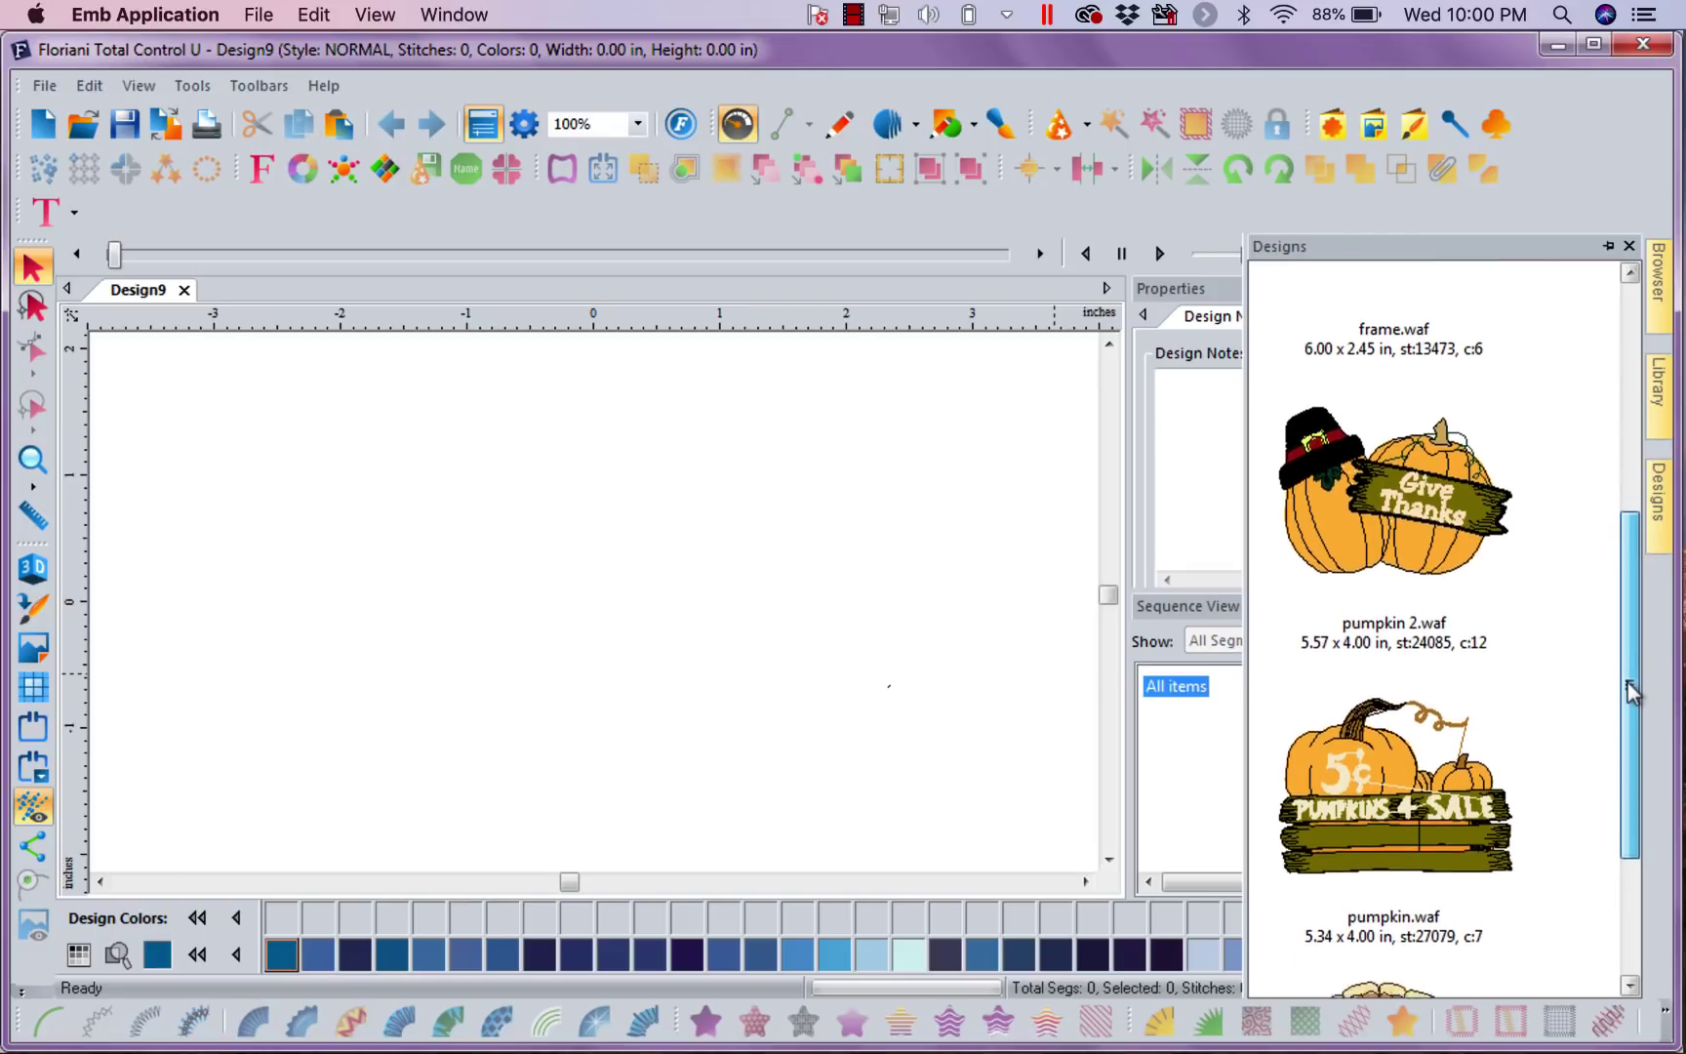
{"action": "scroll", "coordinate": [1627, 683], "scroll_direction": "down", "scroll_amount": 7}
{"action": "scroll", "coordinate": [1625, 683], "scroll_direction": "up", "scroll_amount": 6}
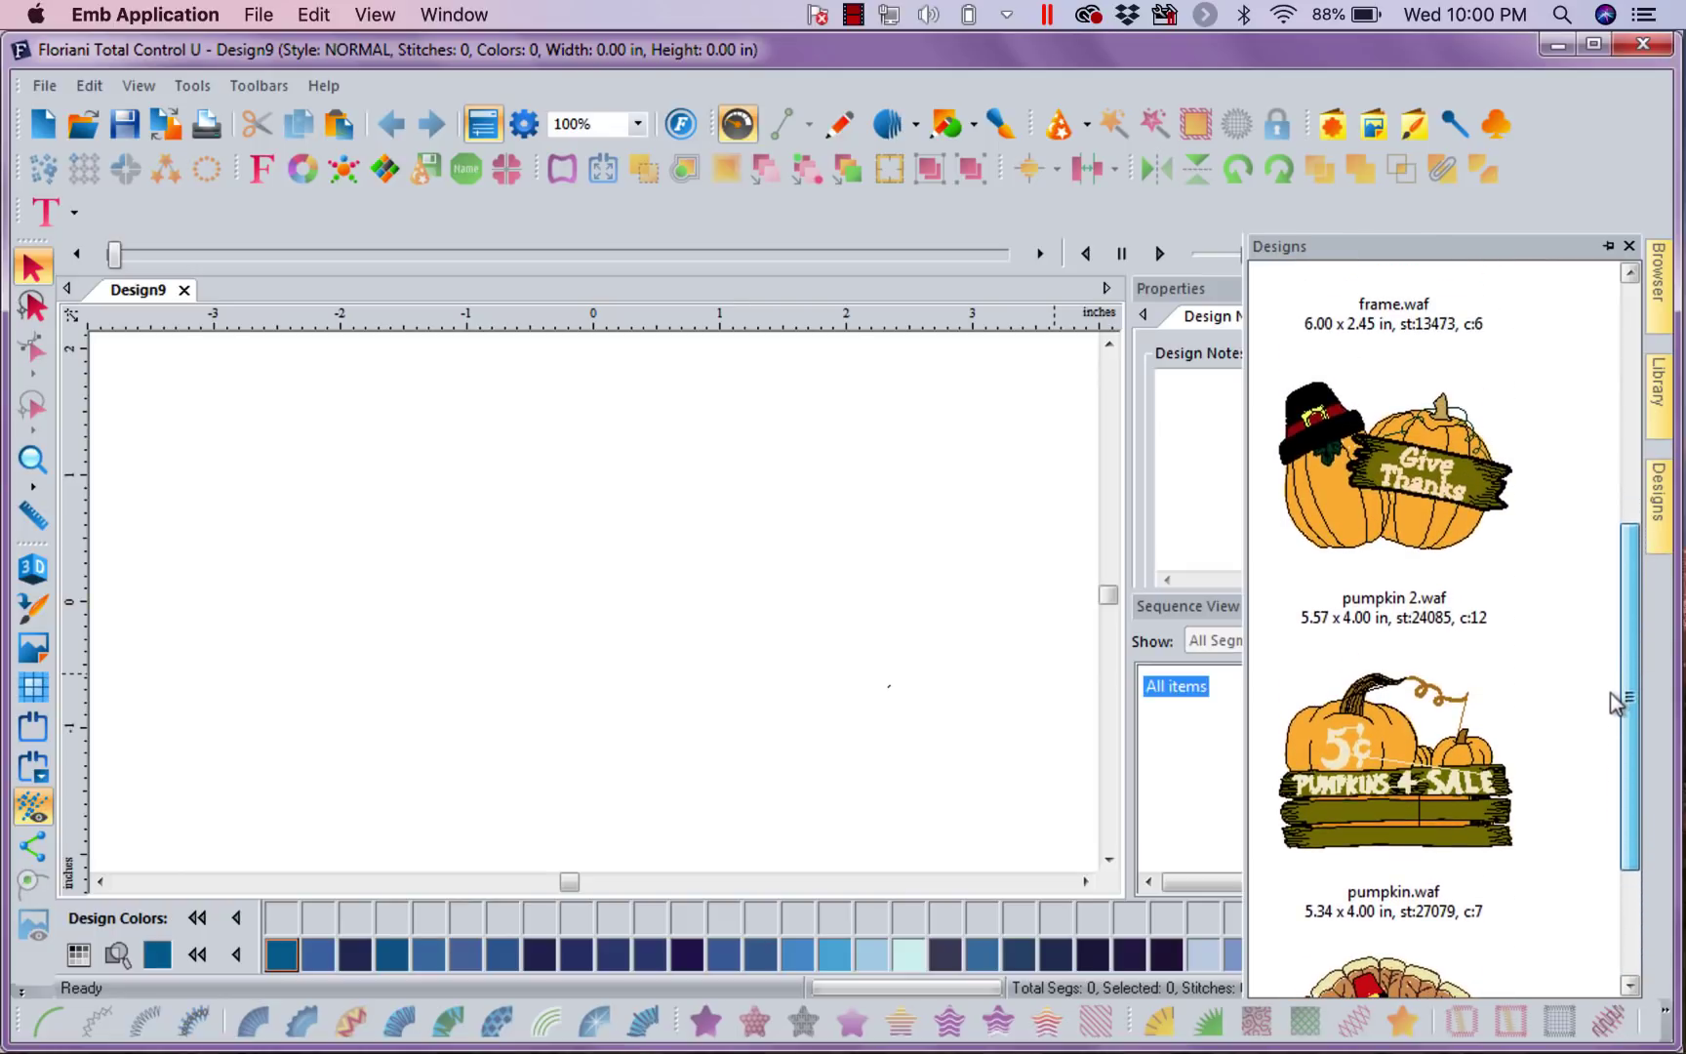
Drop pumpkin 2.waf onto Design9's canvas and close Properties to enlarge the sequence list.
{"action": "left_click_drag", "start_coordinate": [1395, 493], "coordinate": [807, 544]}
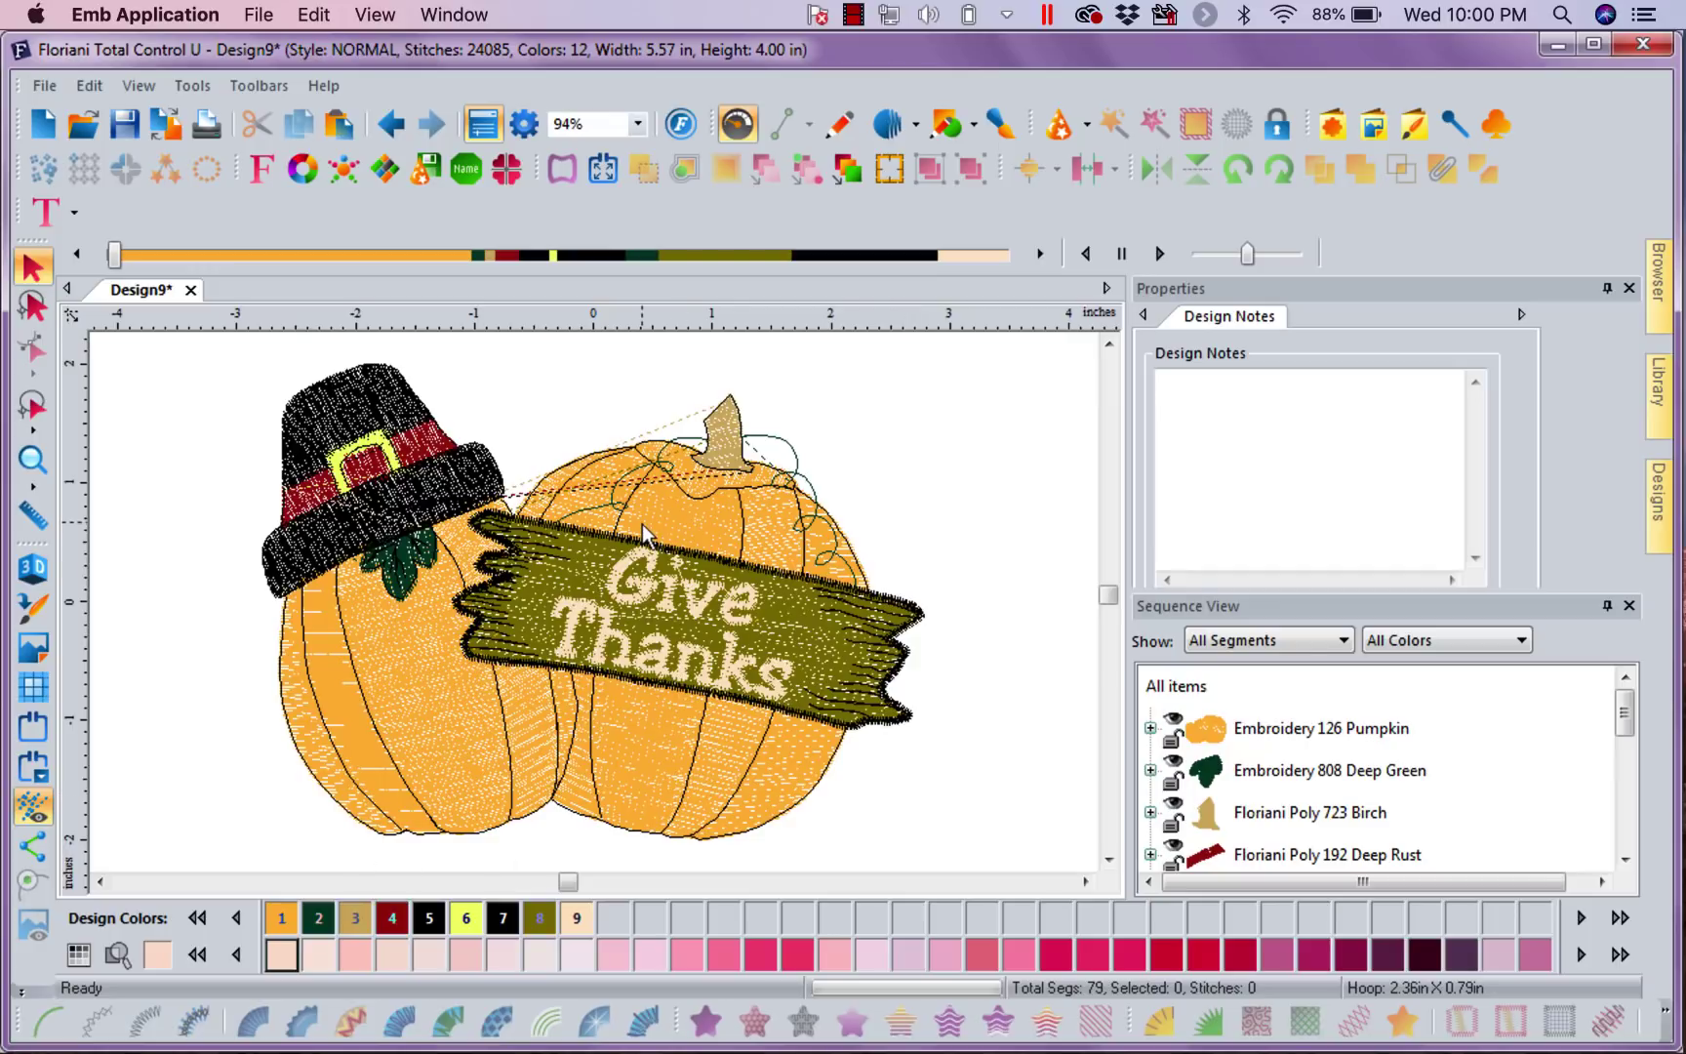
{"action": "left_click", "coordinate": [1627, 289]}
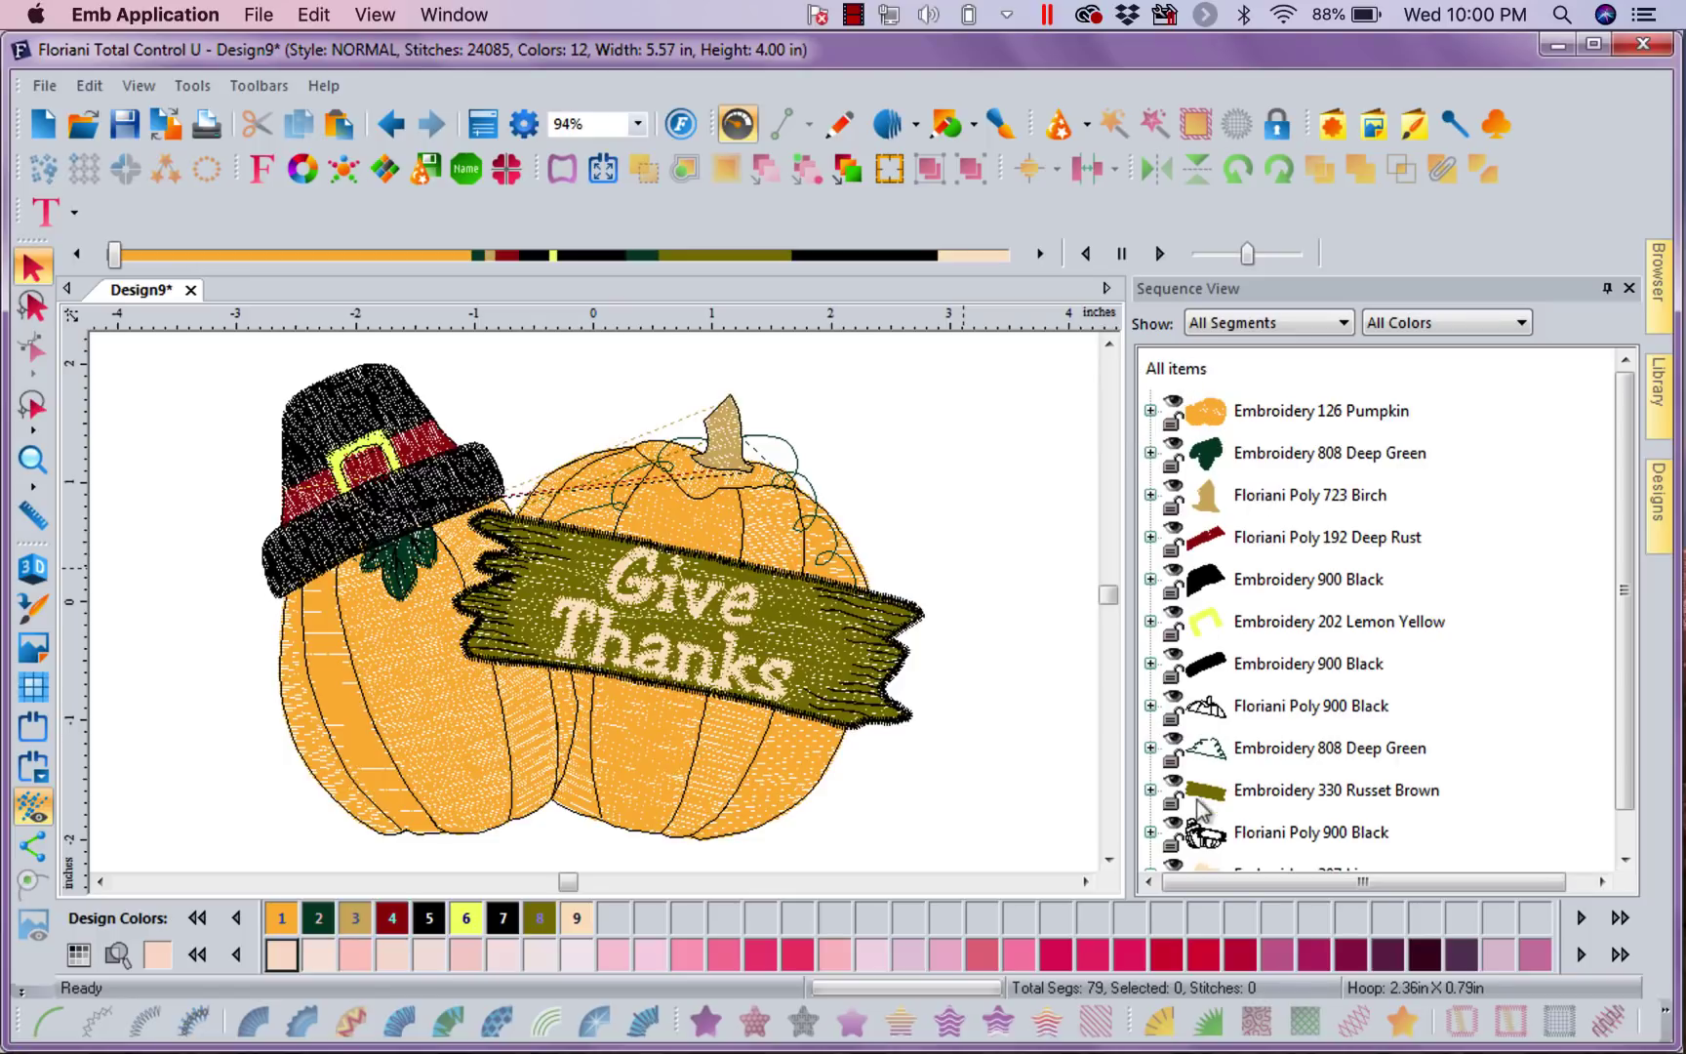
{"action": "left_click", "coordinate": [1276, 798]}
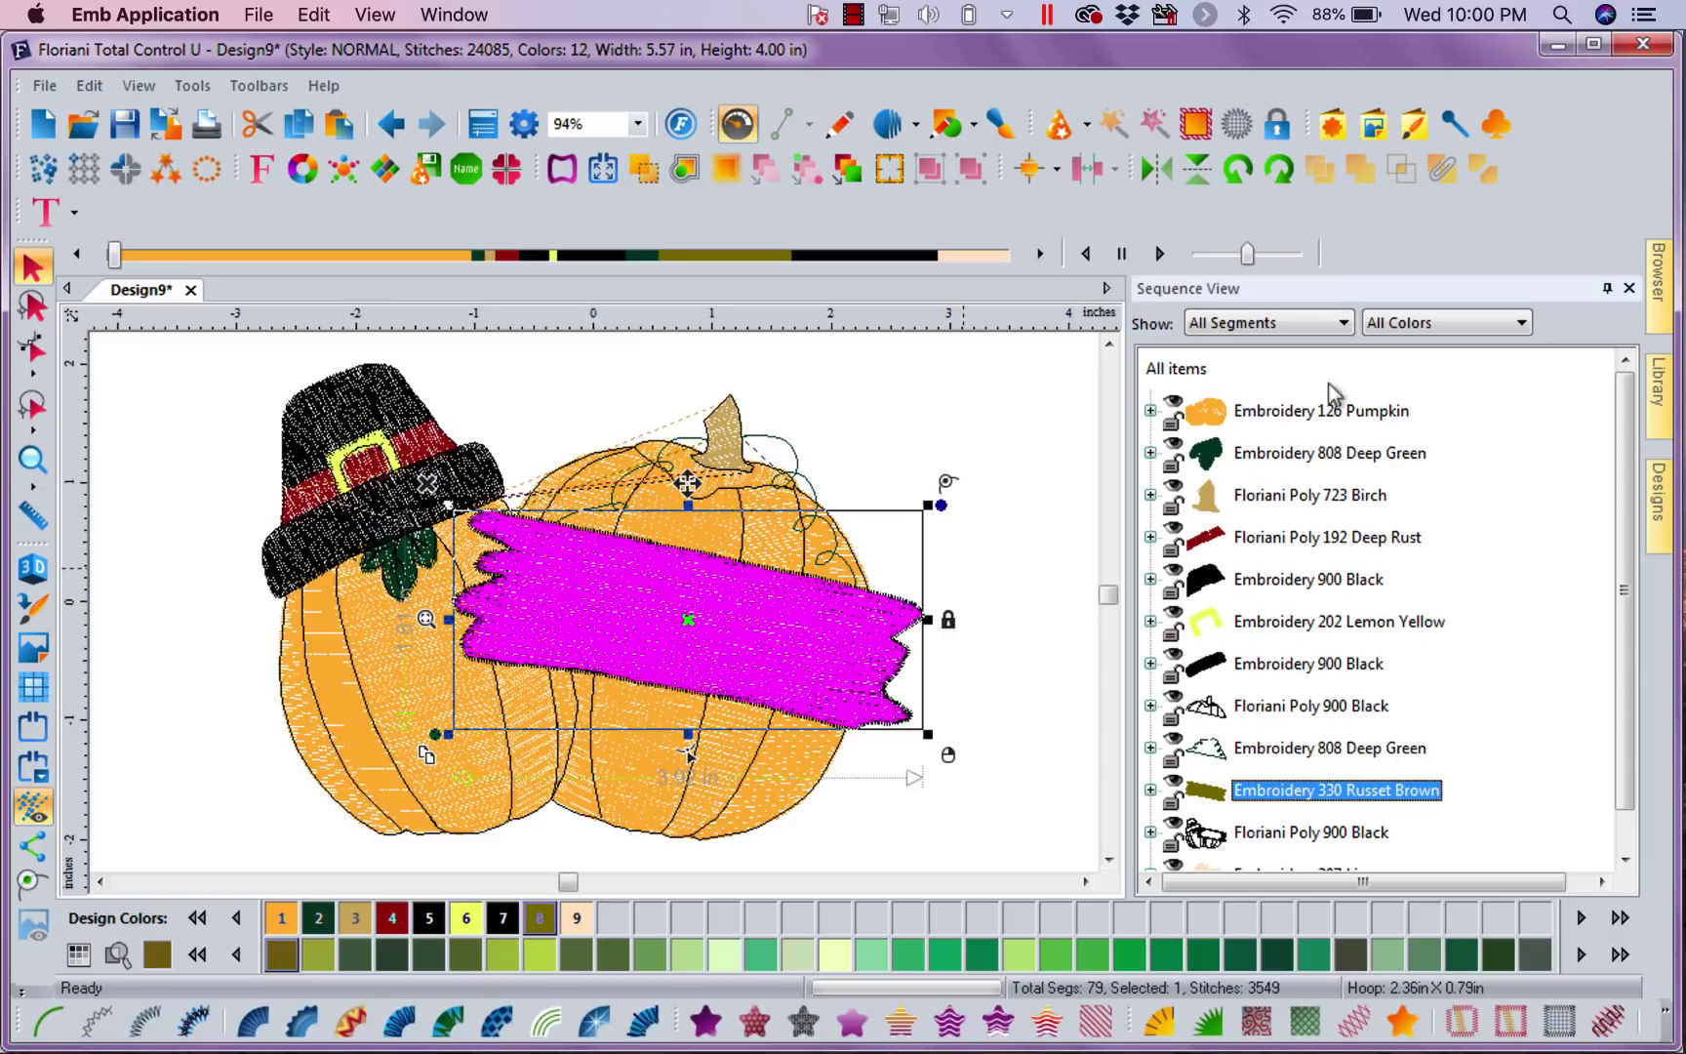
{"action": "left_click", "coordinate": [1015, 444]}
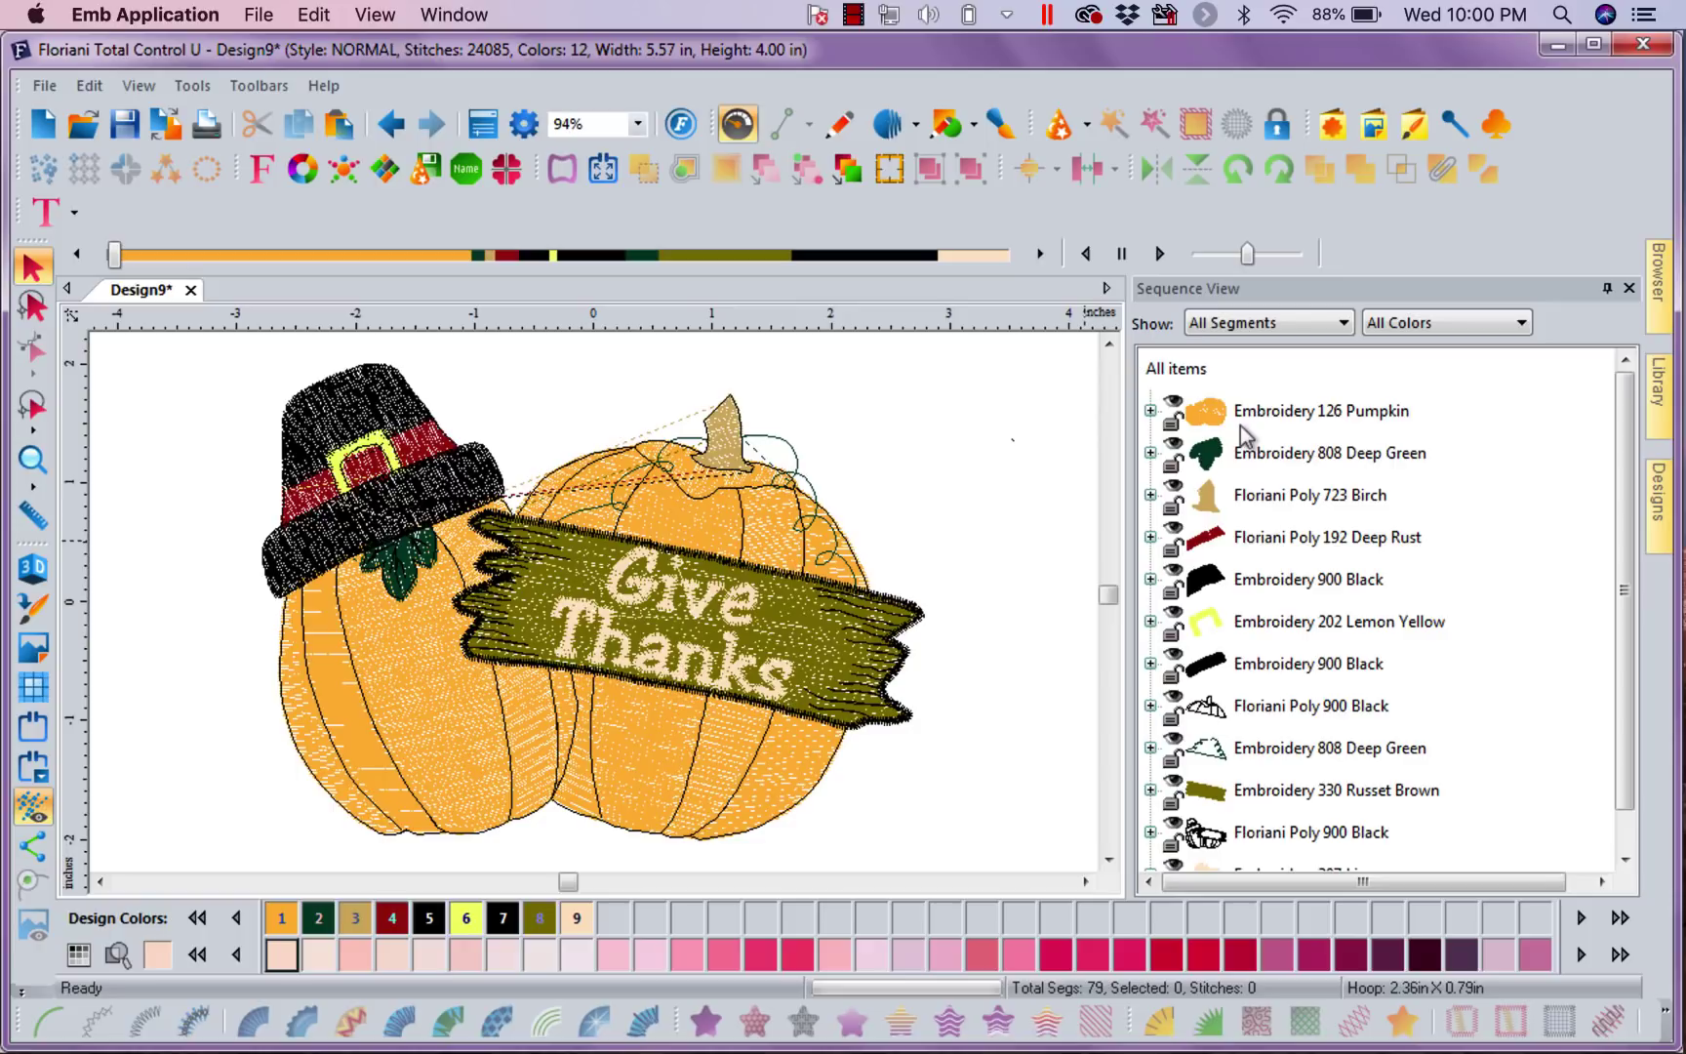
Hide the pumpkin fill, leaves, stem, hat band, crown, buckle and black outline rows.
{"action": "left_click", "coordinate": [1173, 407]}
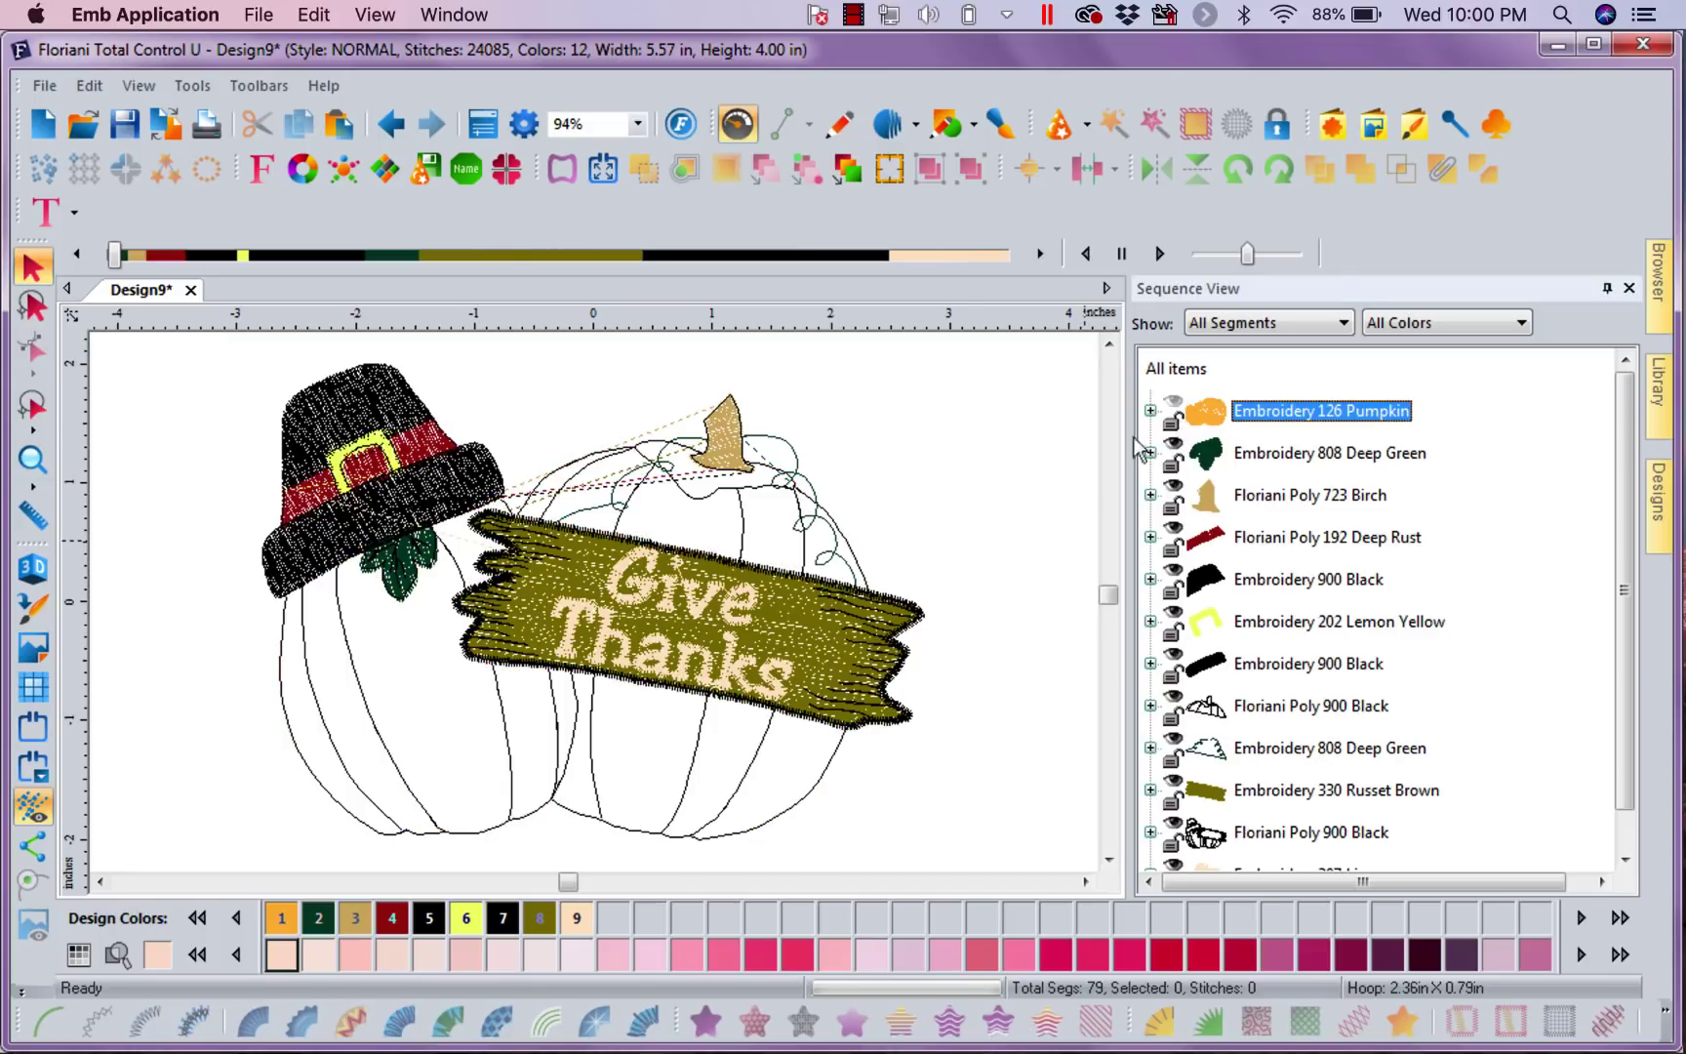
{"action": "left_click", "coordinate": [1174, 448]}
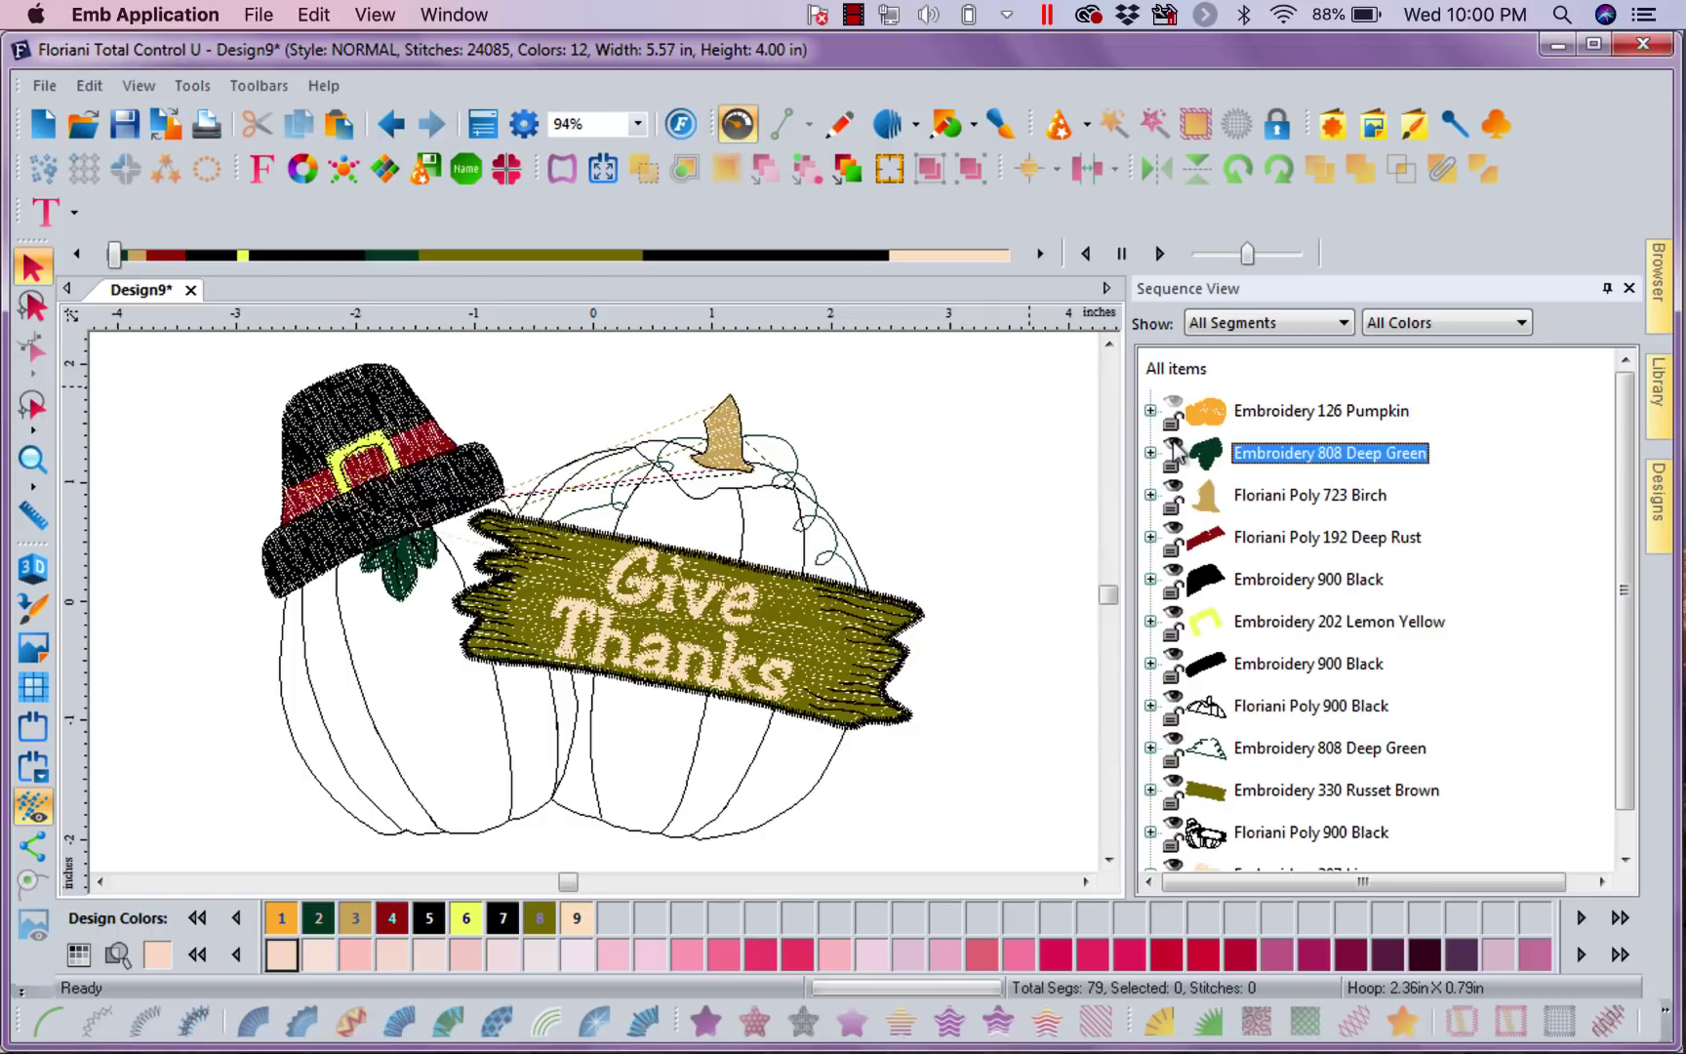
{"action": "left_click", "coordinate": [1173, 491]}
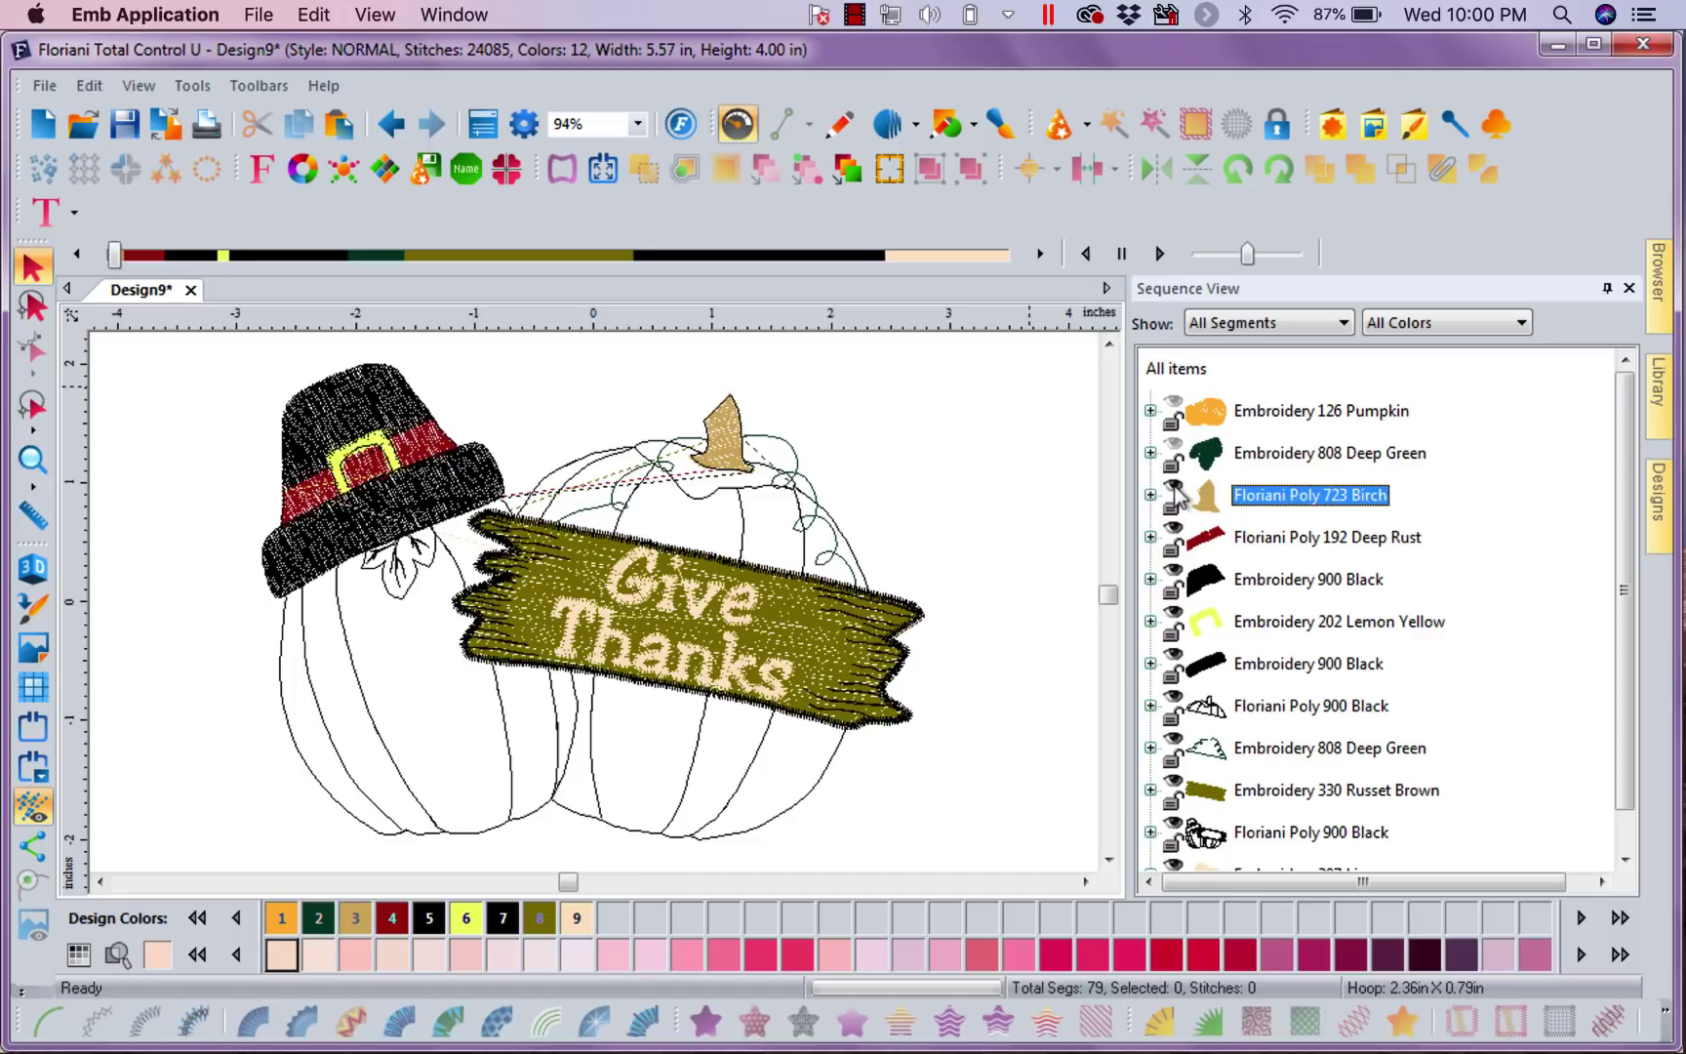
{"action": "left_click", "coordinate": [1174, 533]}
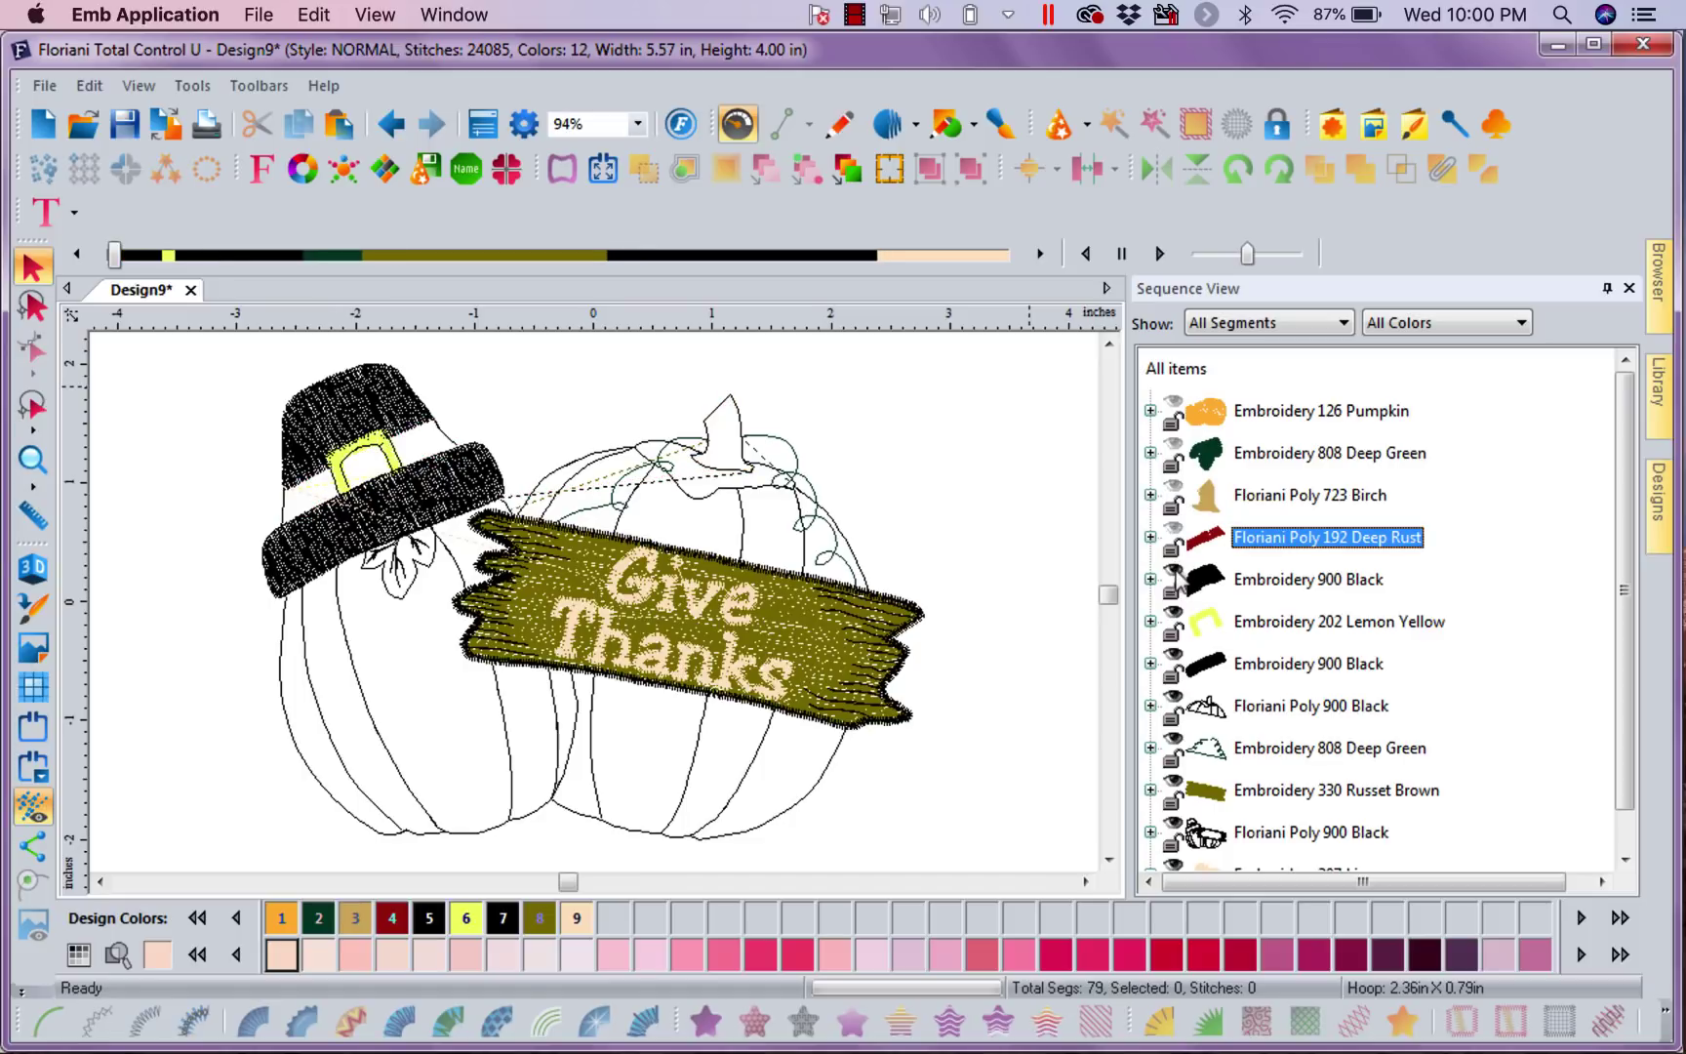
{"action": "left_click", "coordinate": [1174, 575]}
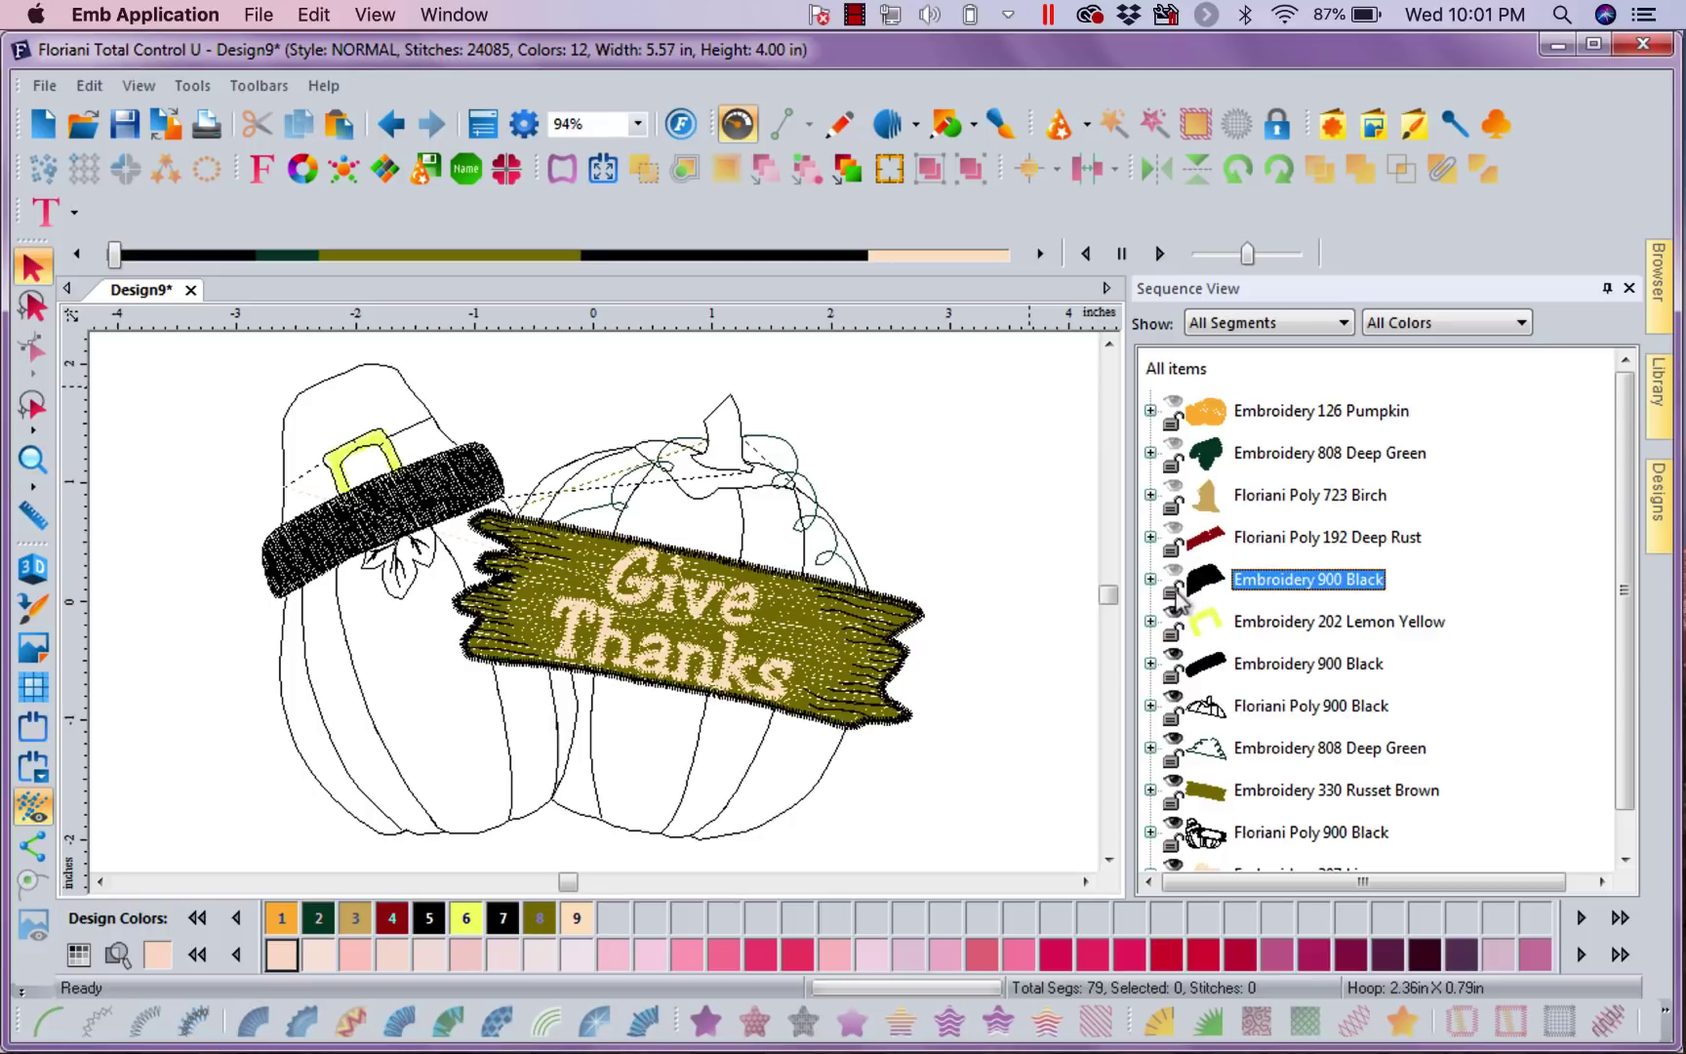
{"action": "left_click", "coordinate": [1173, 618]}
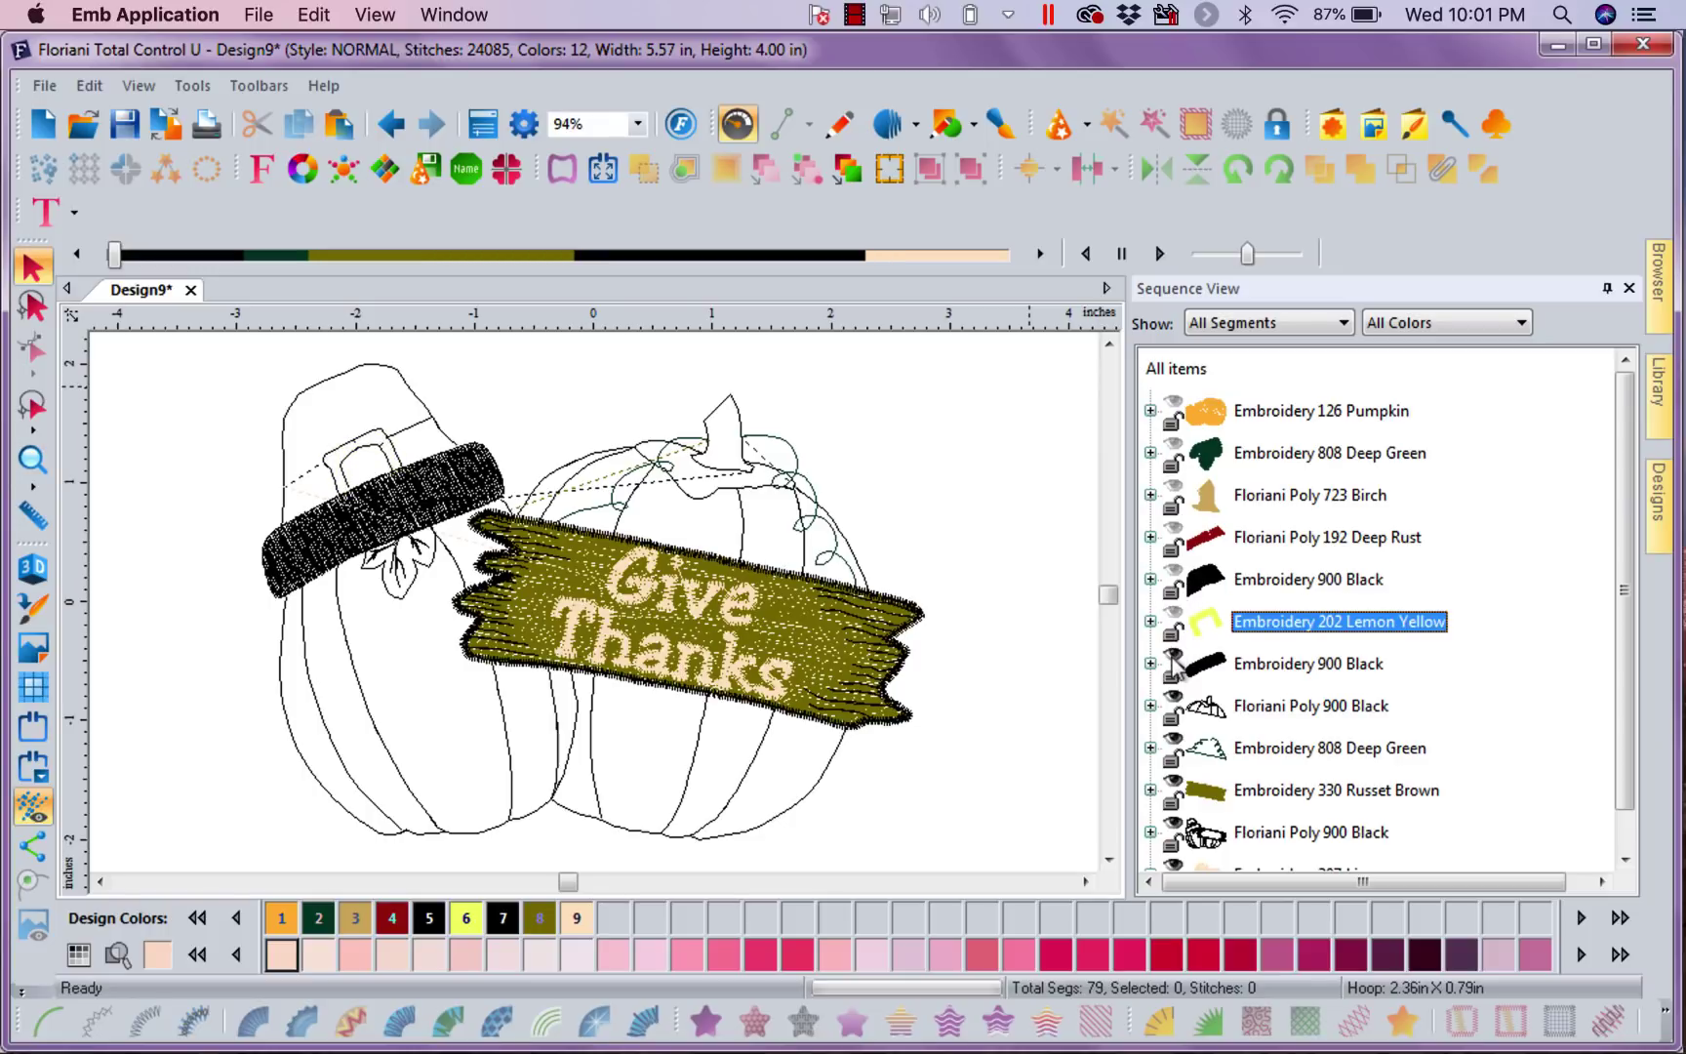
{"action": "left_click", "coordinate": [1173, 660]}
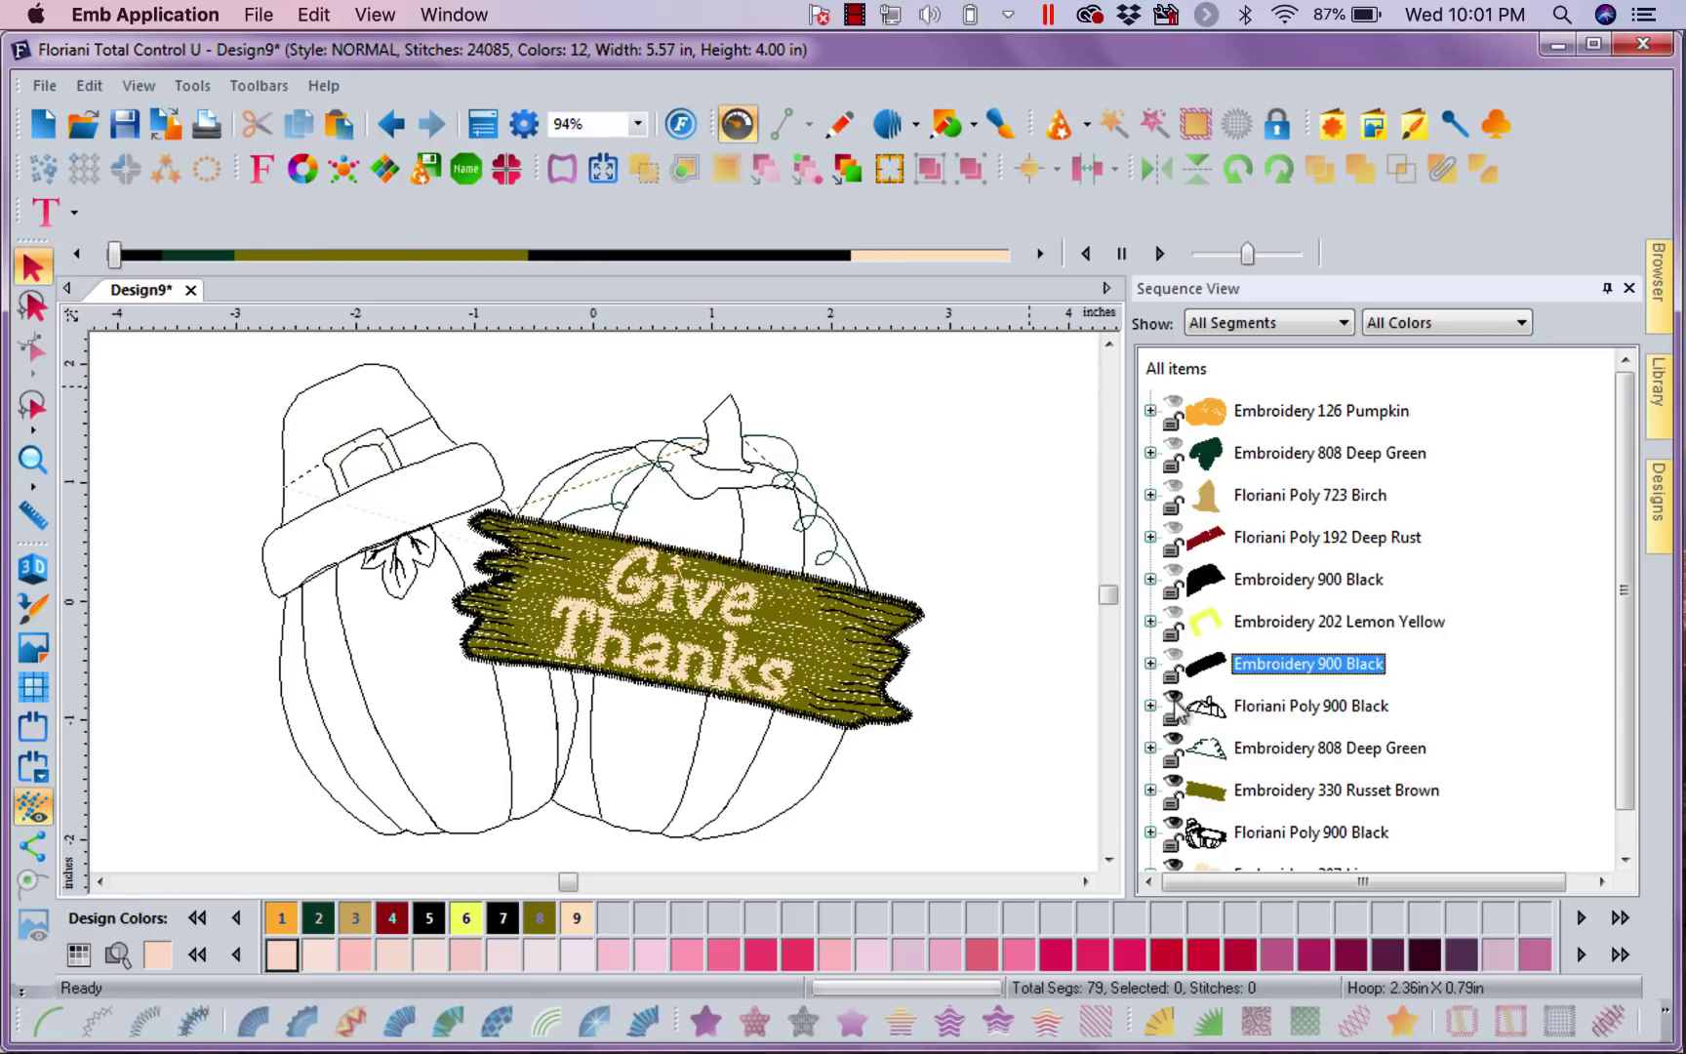
{"action": "left_click", "coordinate": [1172, 702]}
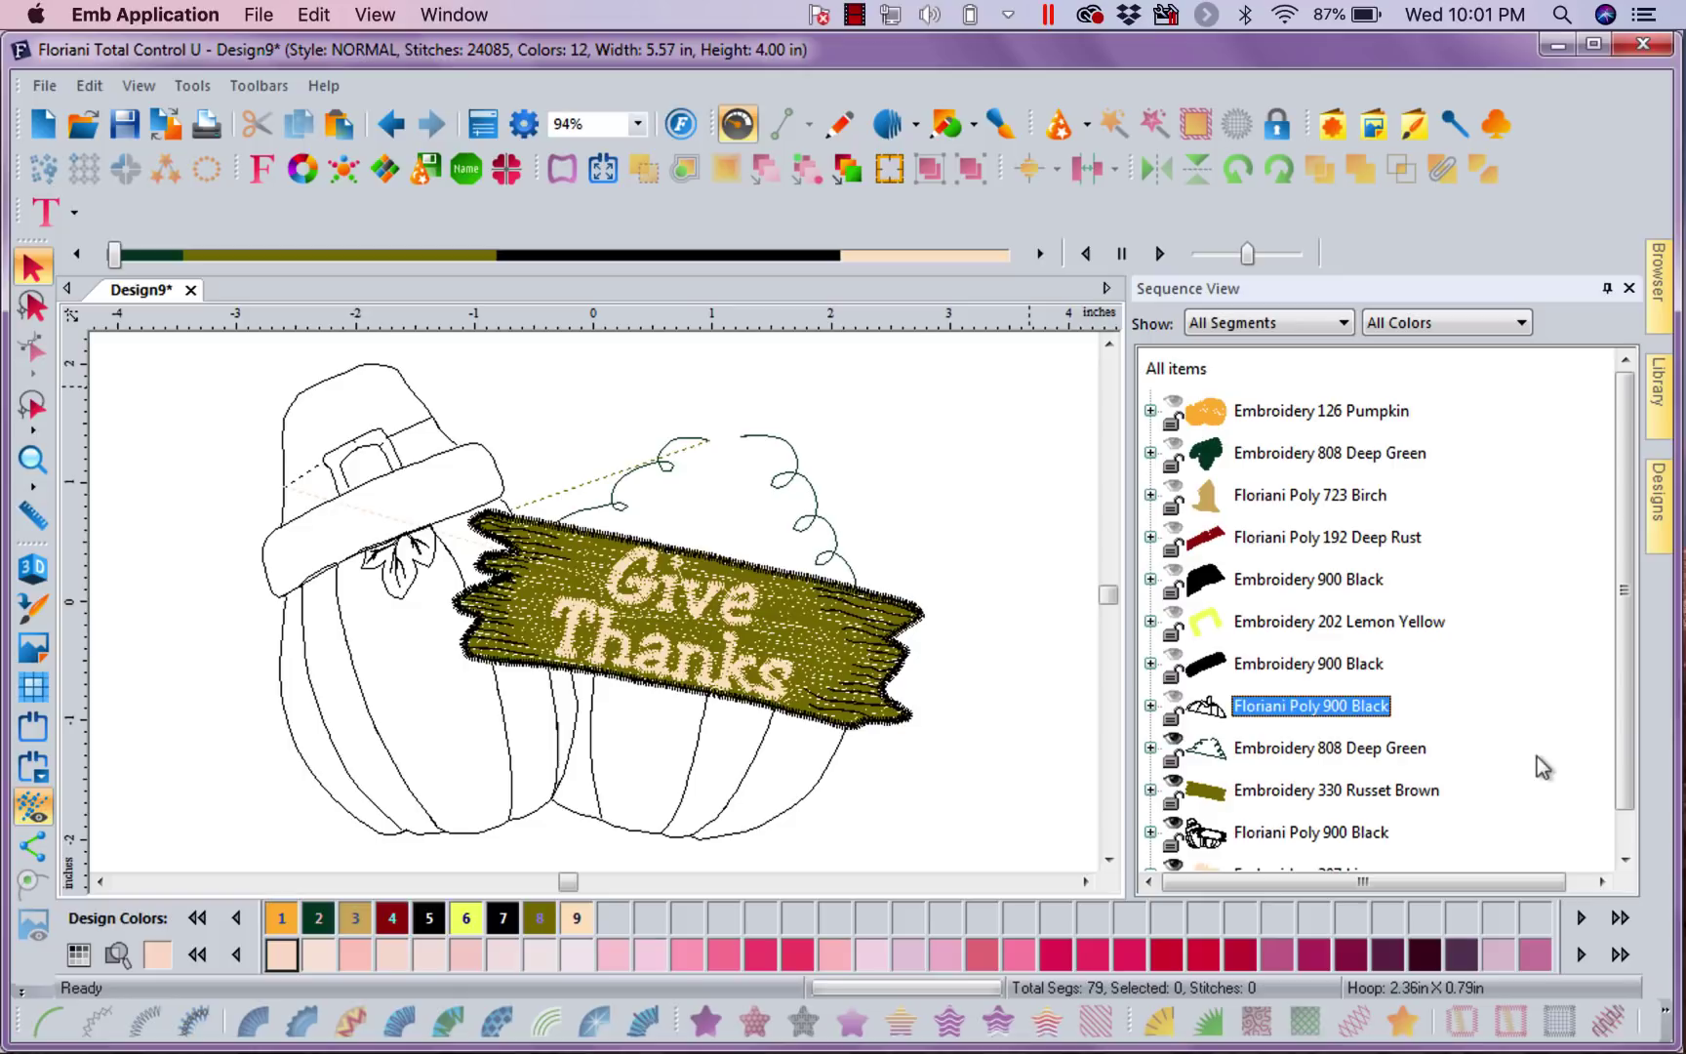
{"action": "left_click_drag", "start_coordinate": [1628, 718], "coordinate": [1624, 759]}
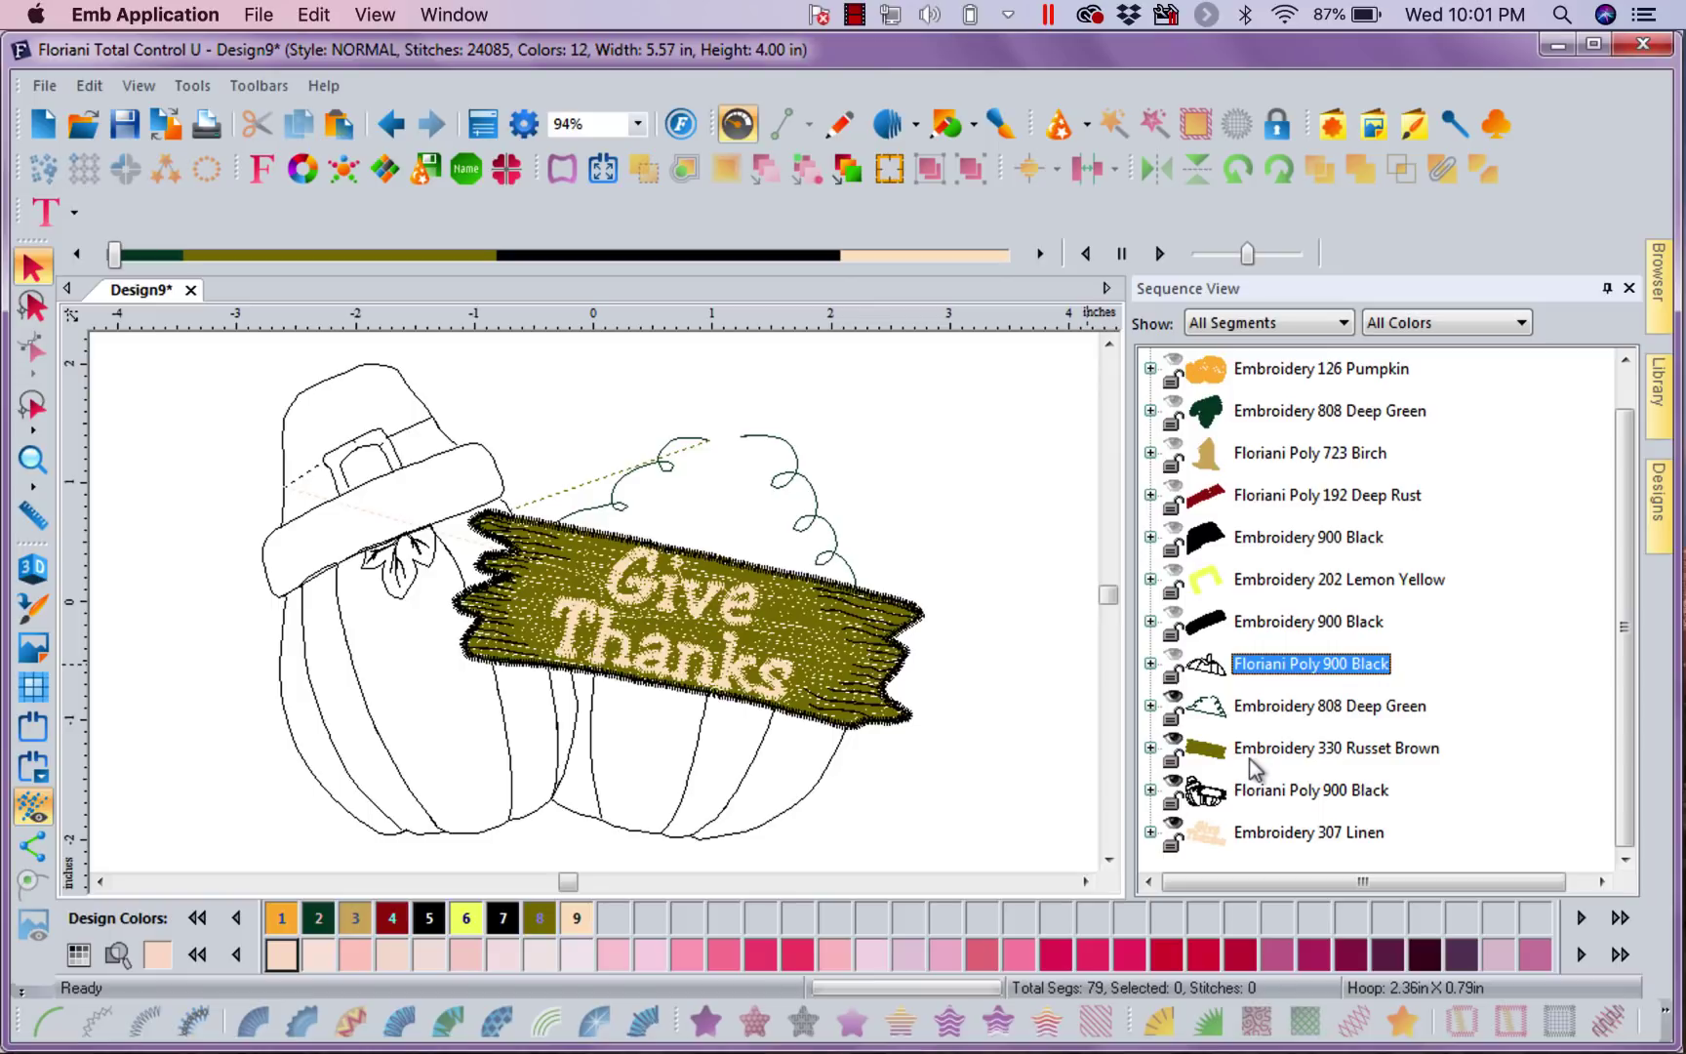
{"action": "left_click", "coordinate": [1174, 784]}
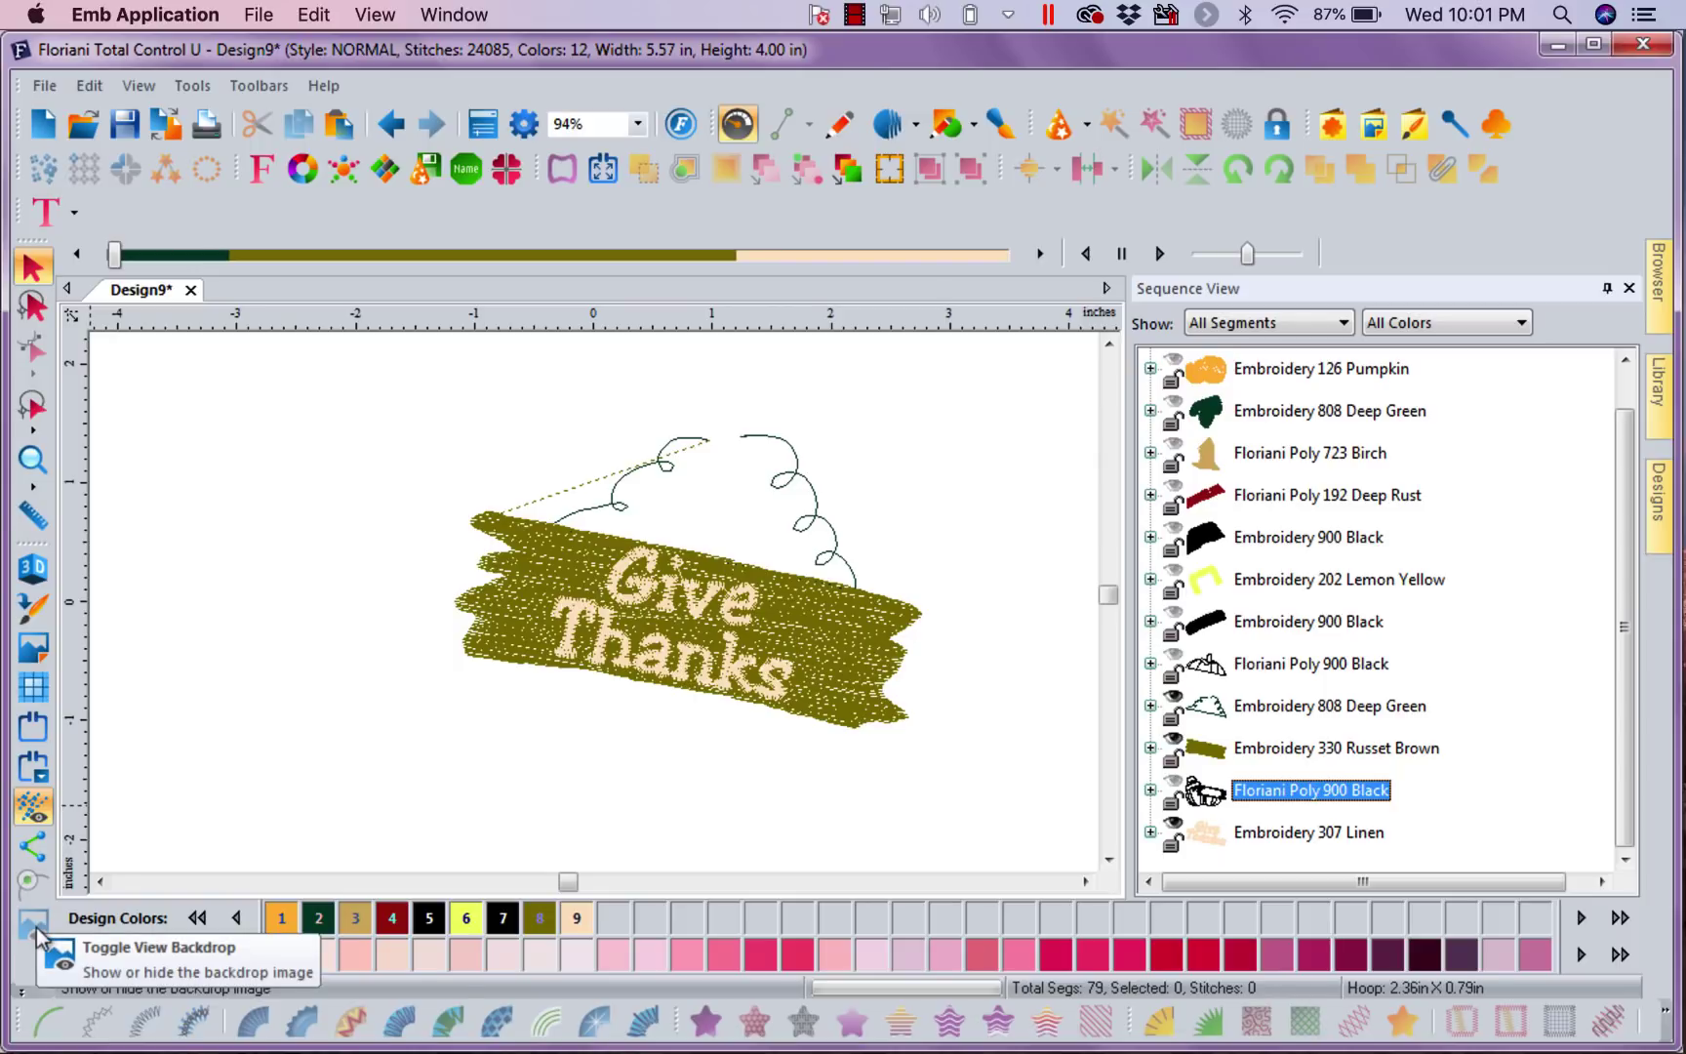
Display hidden parts as Ghost and unhide the last Floriani Poly 900 Black outline row.
{"action": "left_click", "coordinate": [19, 992]}
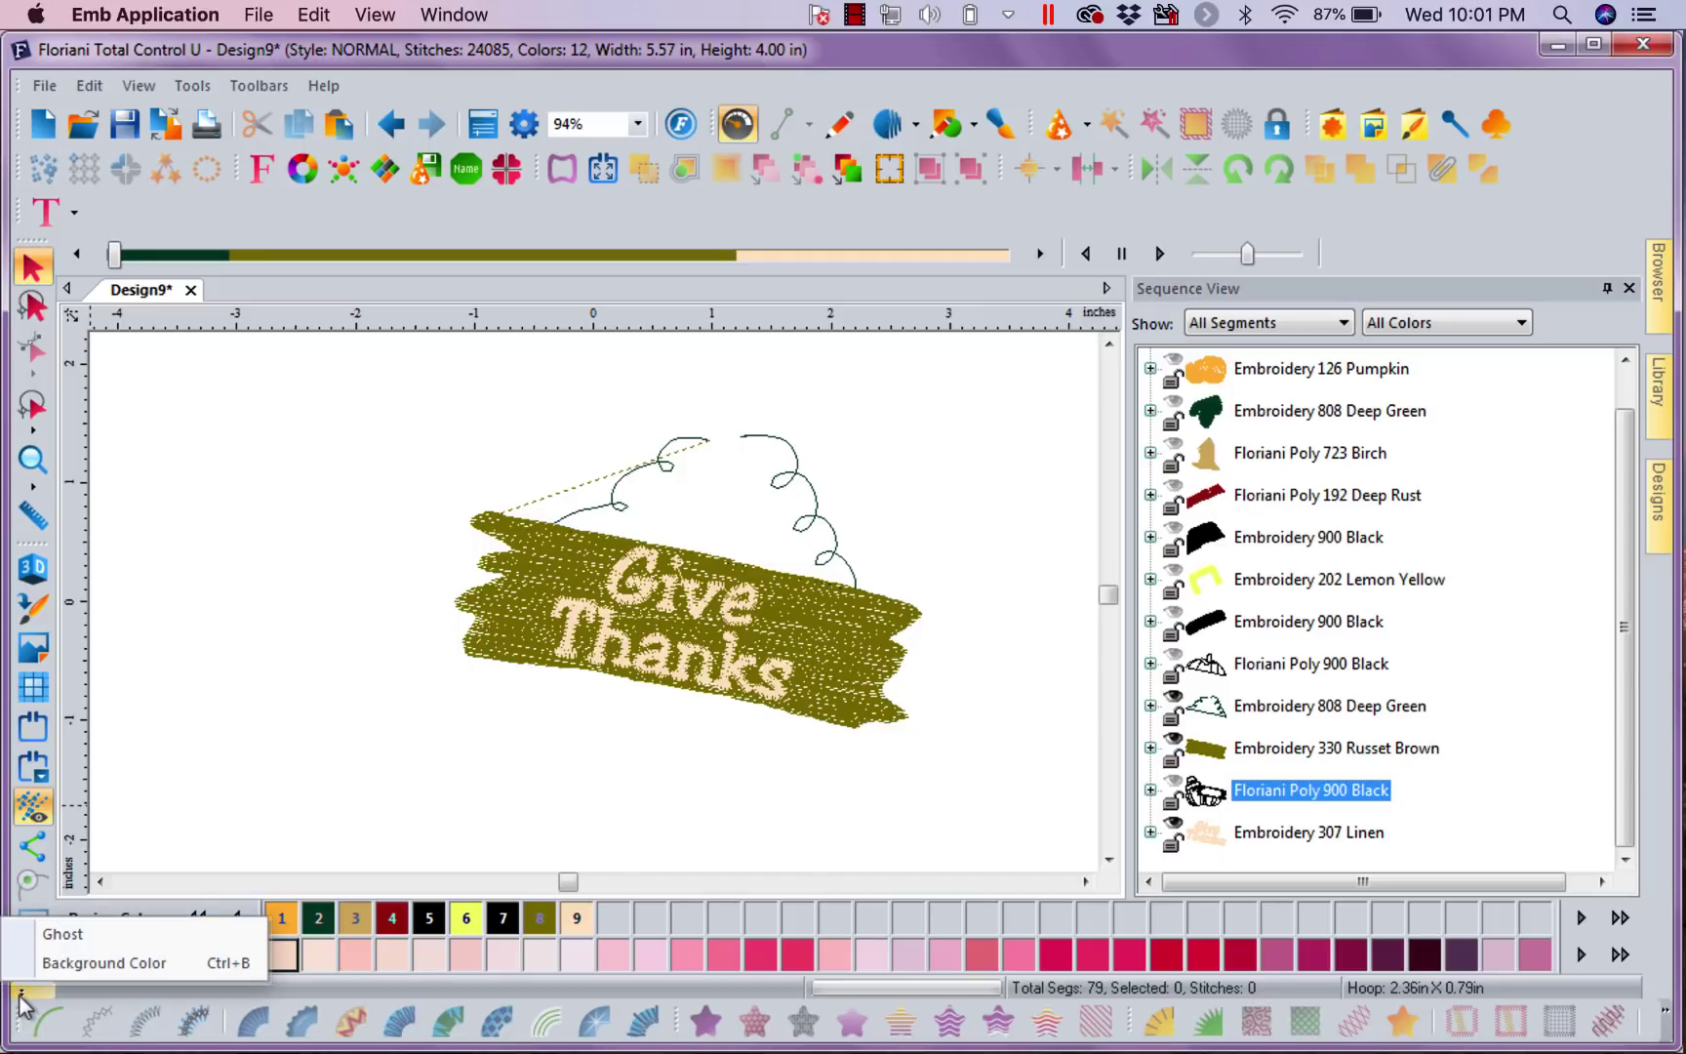
{"action": "left_click", "coordinate": [23, 935]}
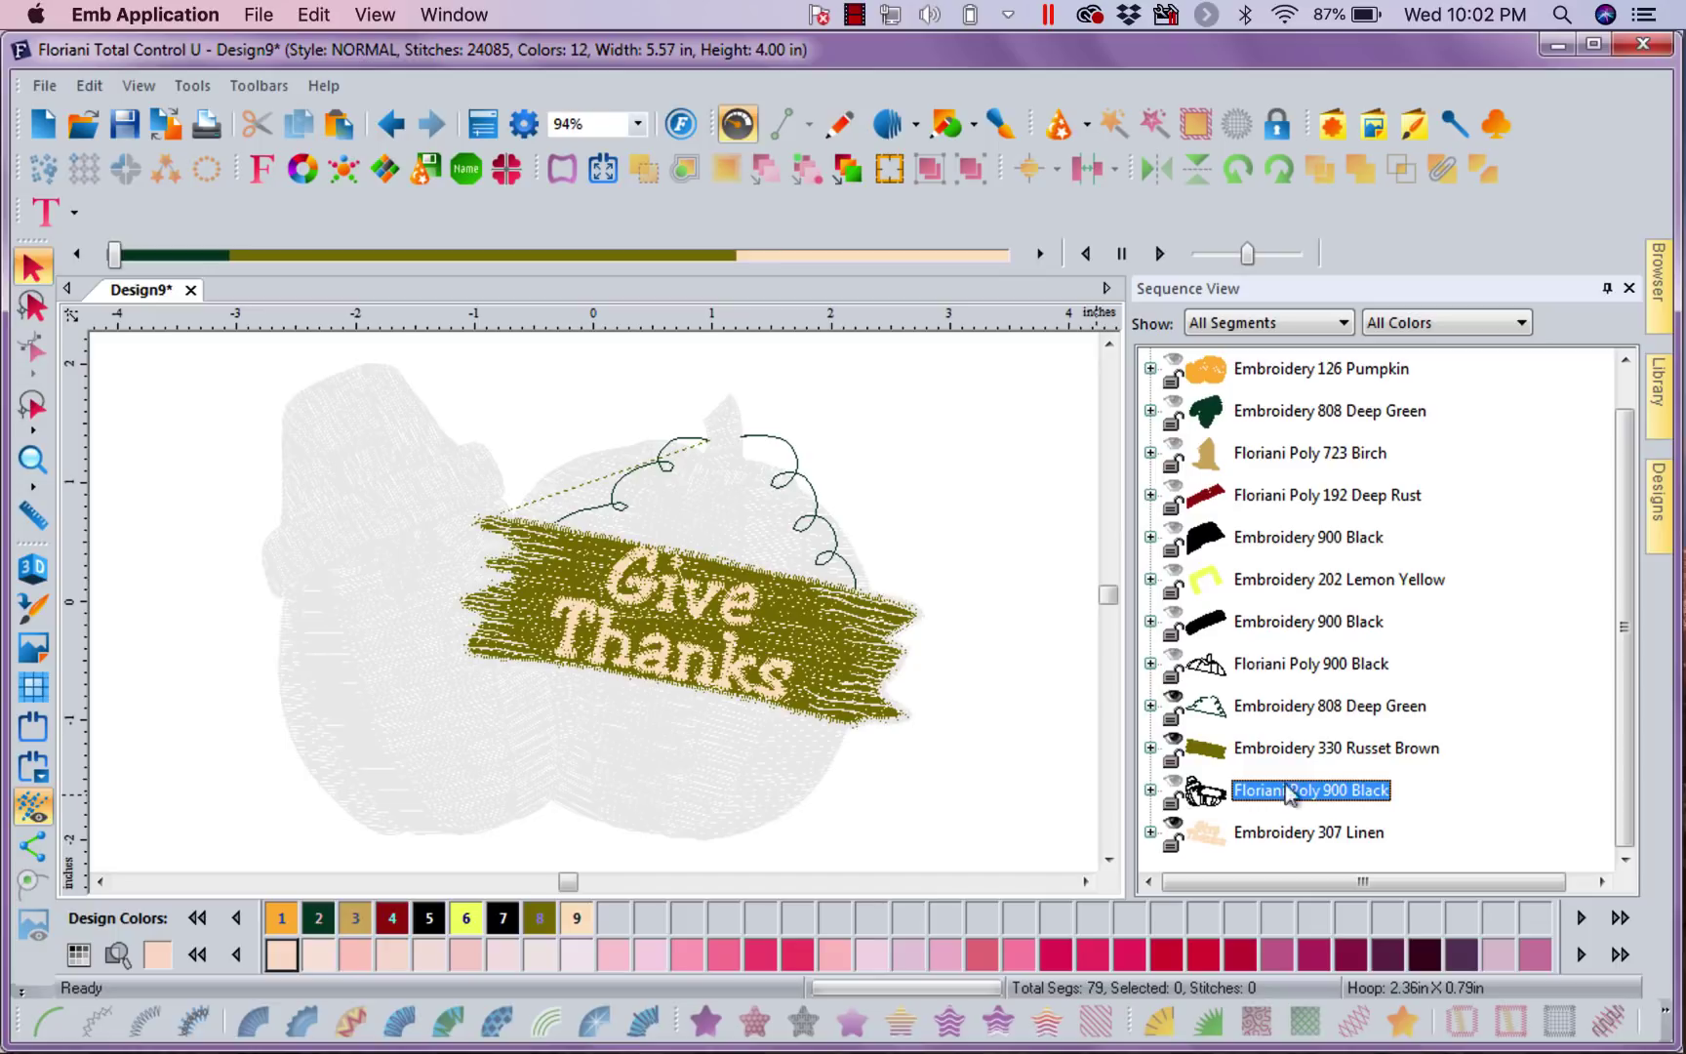
{"action": "left_click", "coordinate": [1173, 783]}
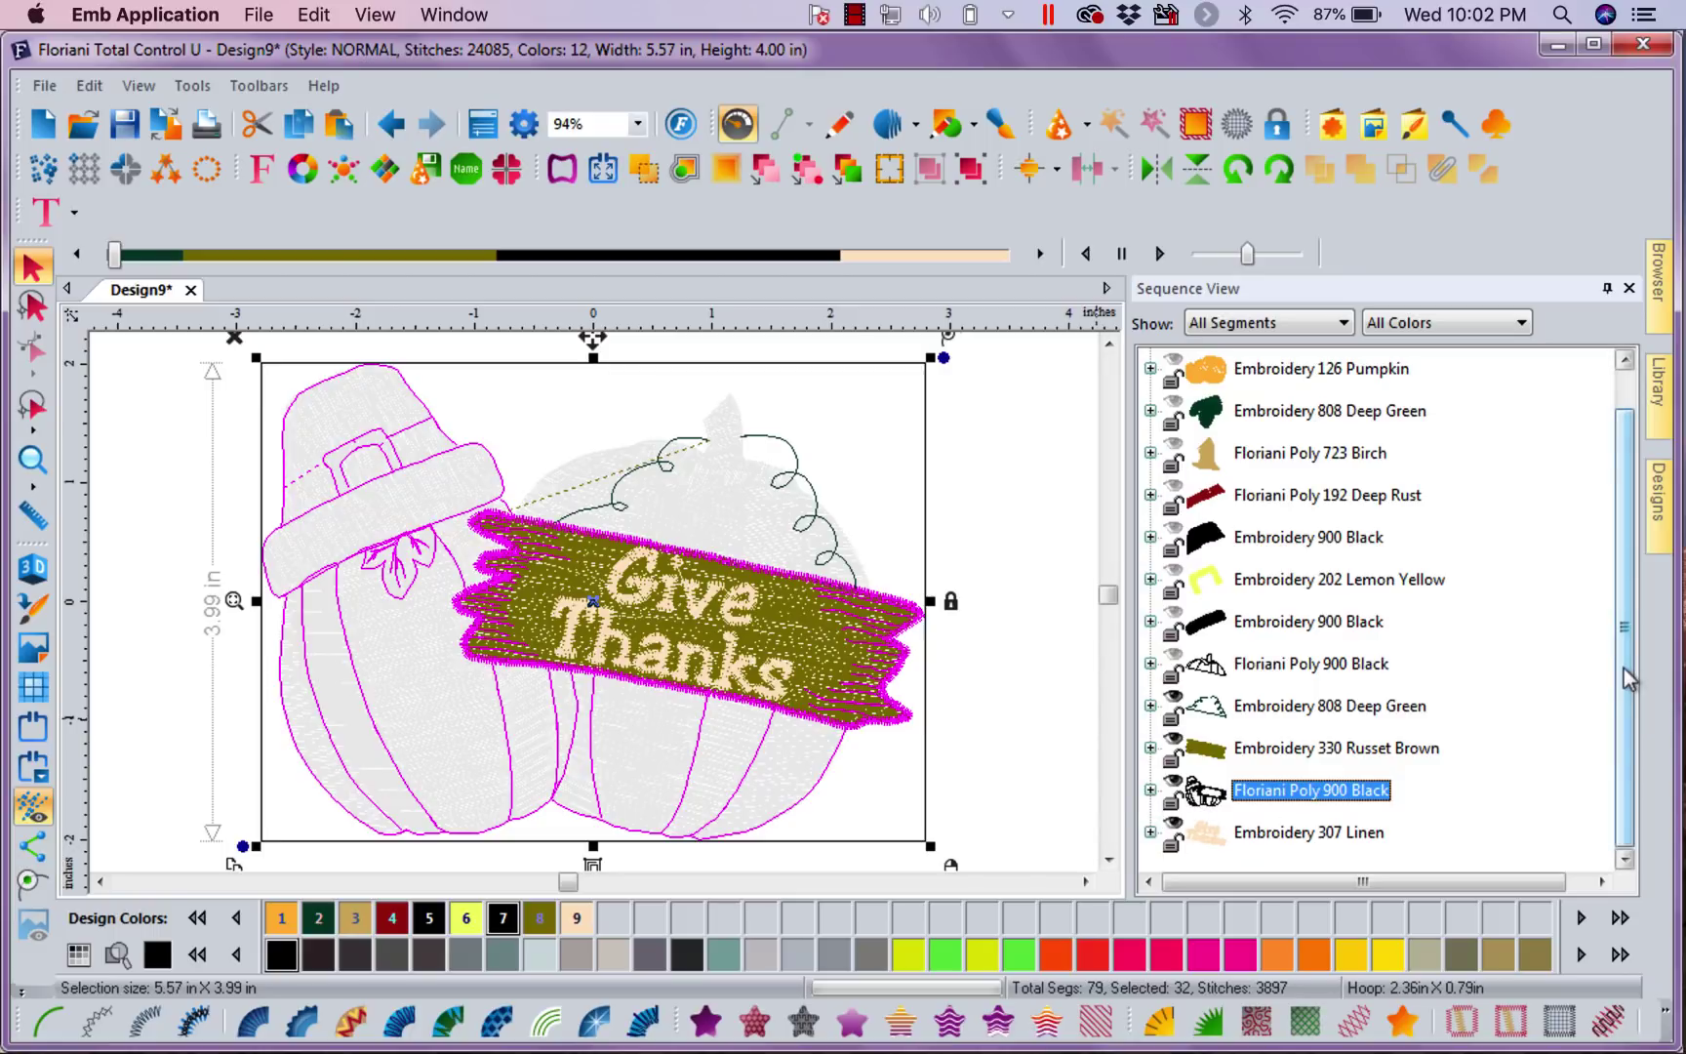
Expand the black outline colour and select the first pumpkin outline and rib runs.
{"action": "left_click", "coordinate": [1151, 789]}
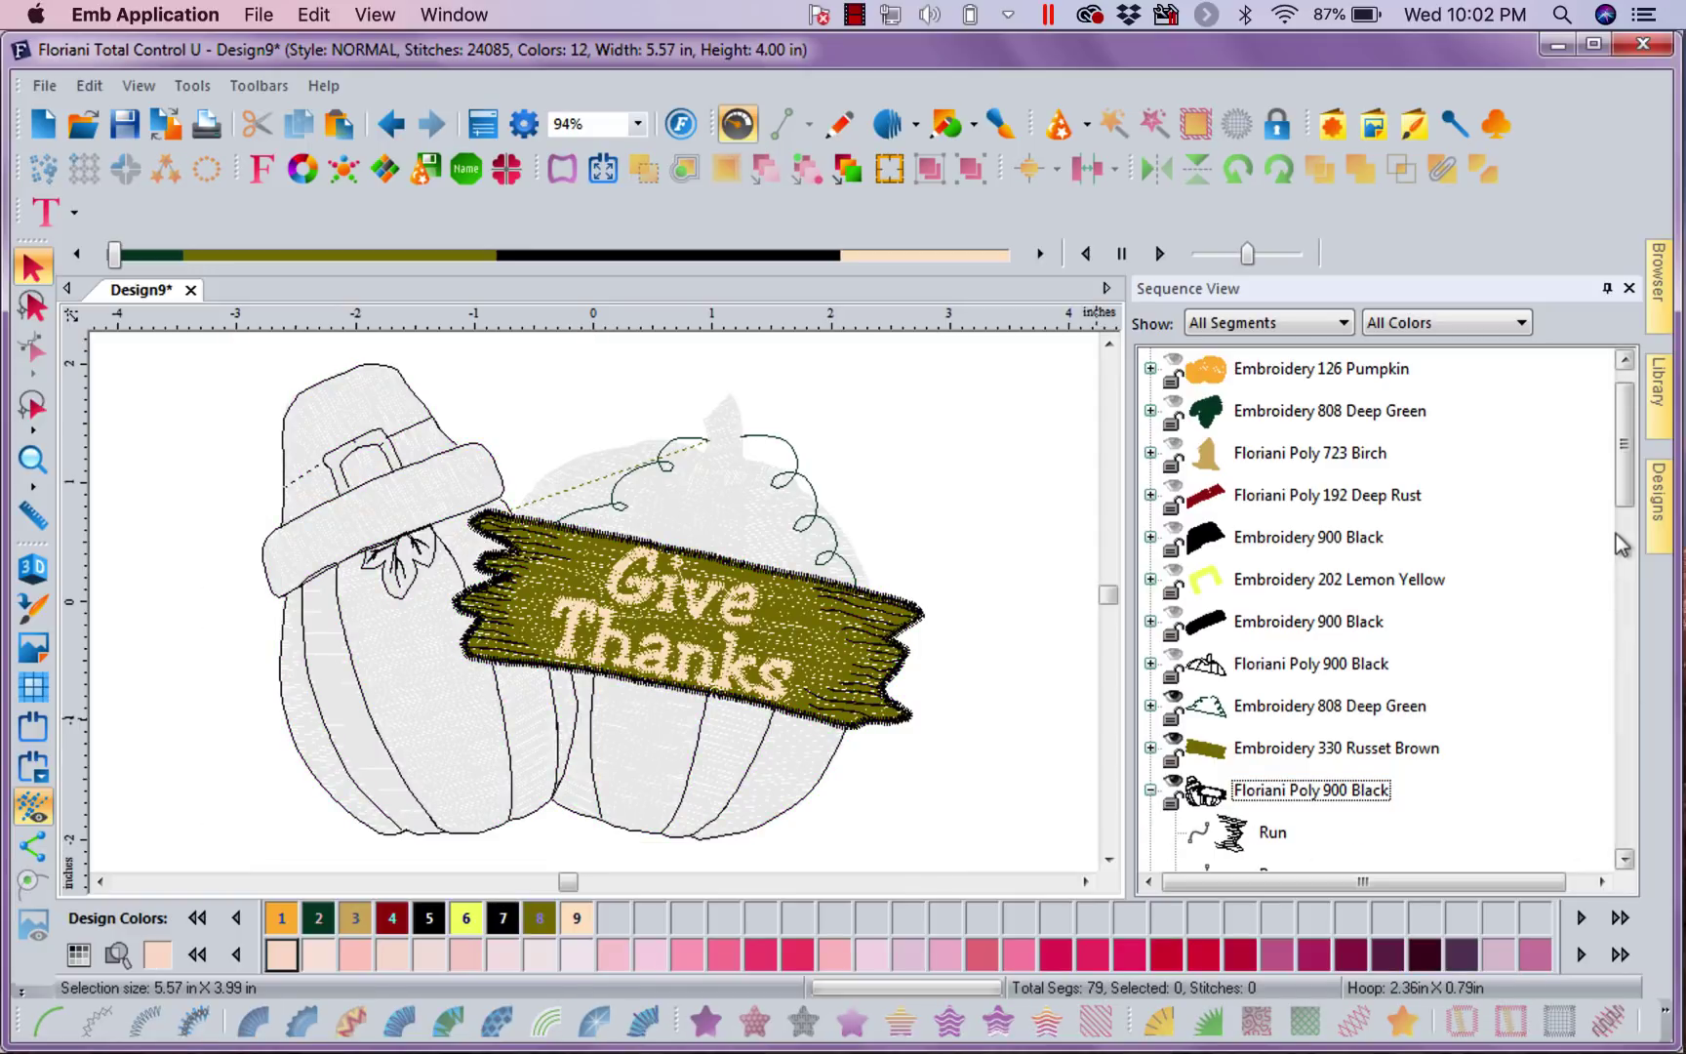
{"action": "left_click_drag", "start_coordinate": [1626, 482], "coordinate": [1627, 531]}
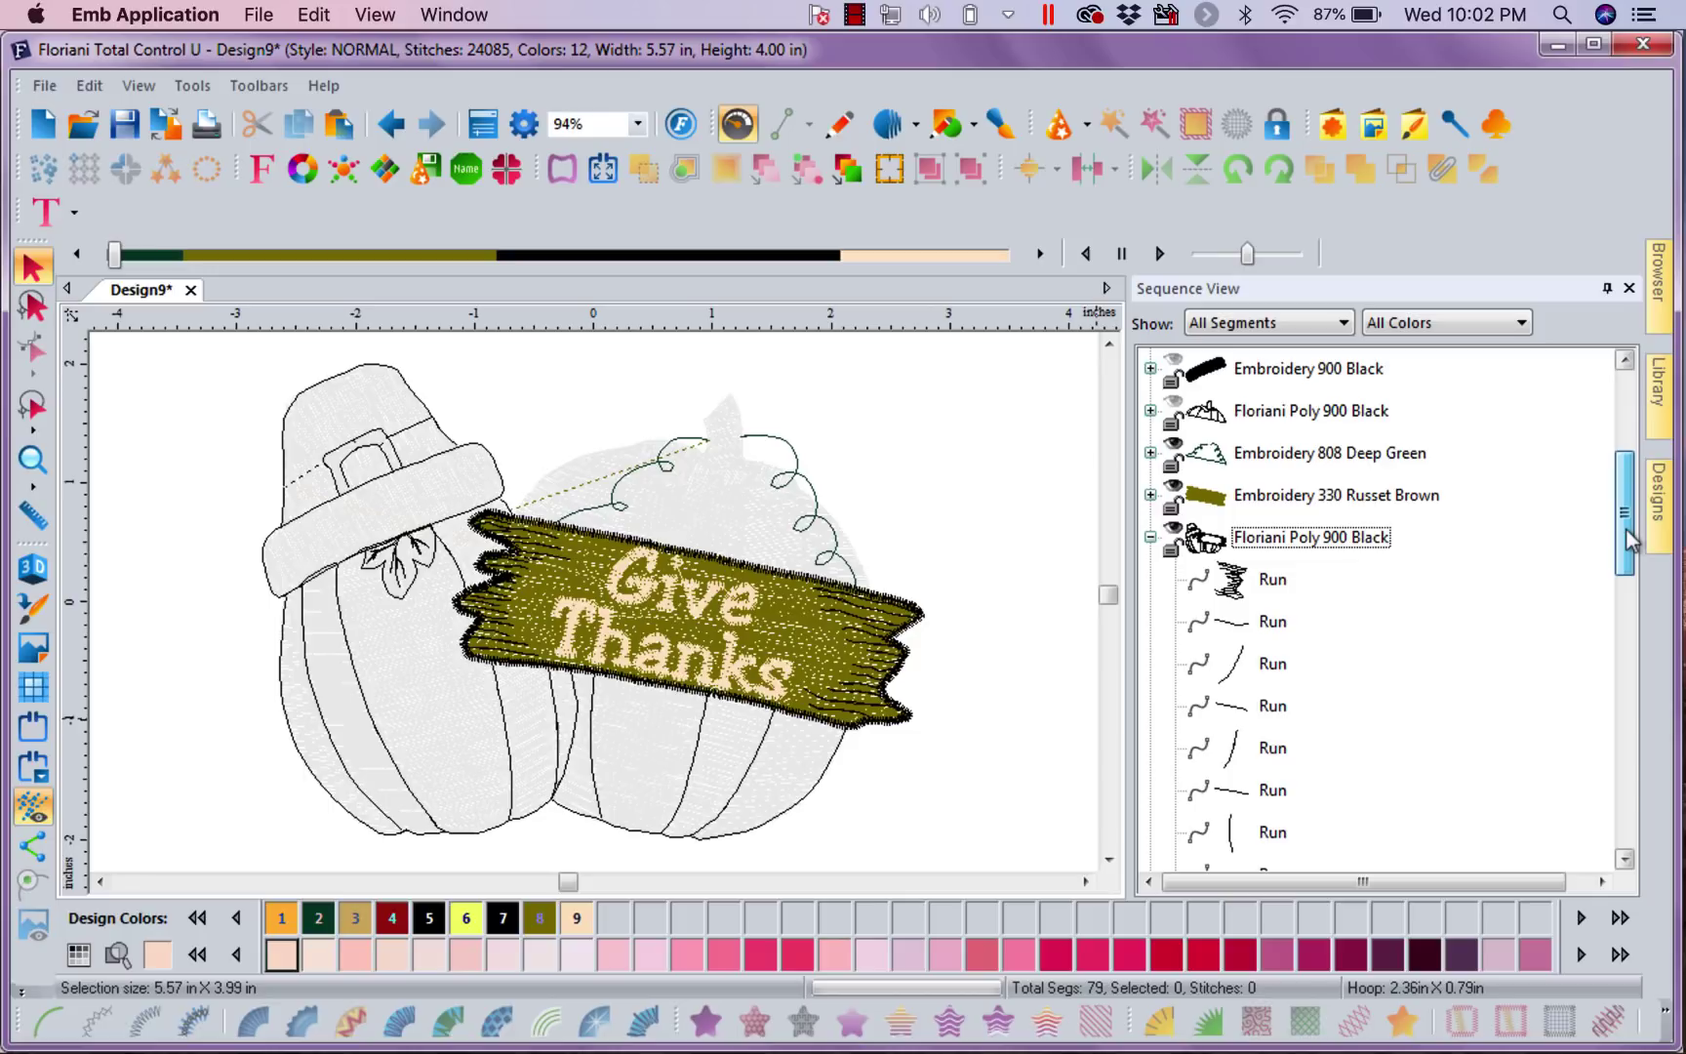
{"action": "left_click", "coordinate": [1271, 582]}
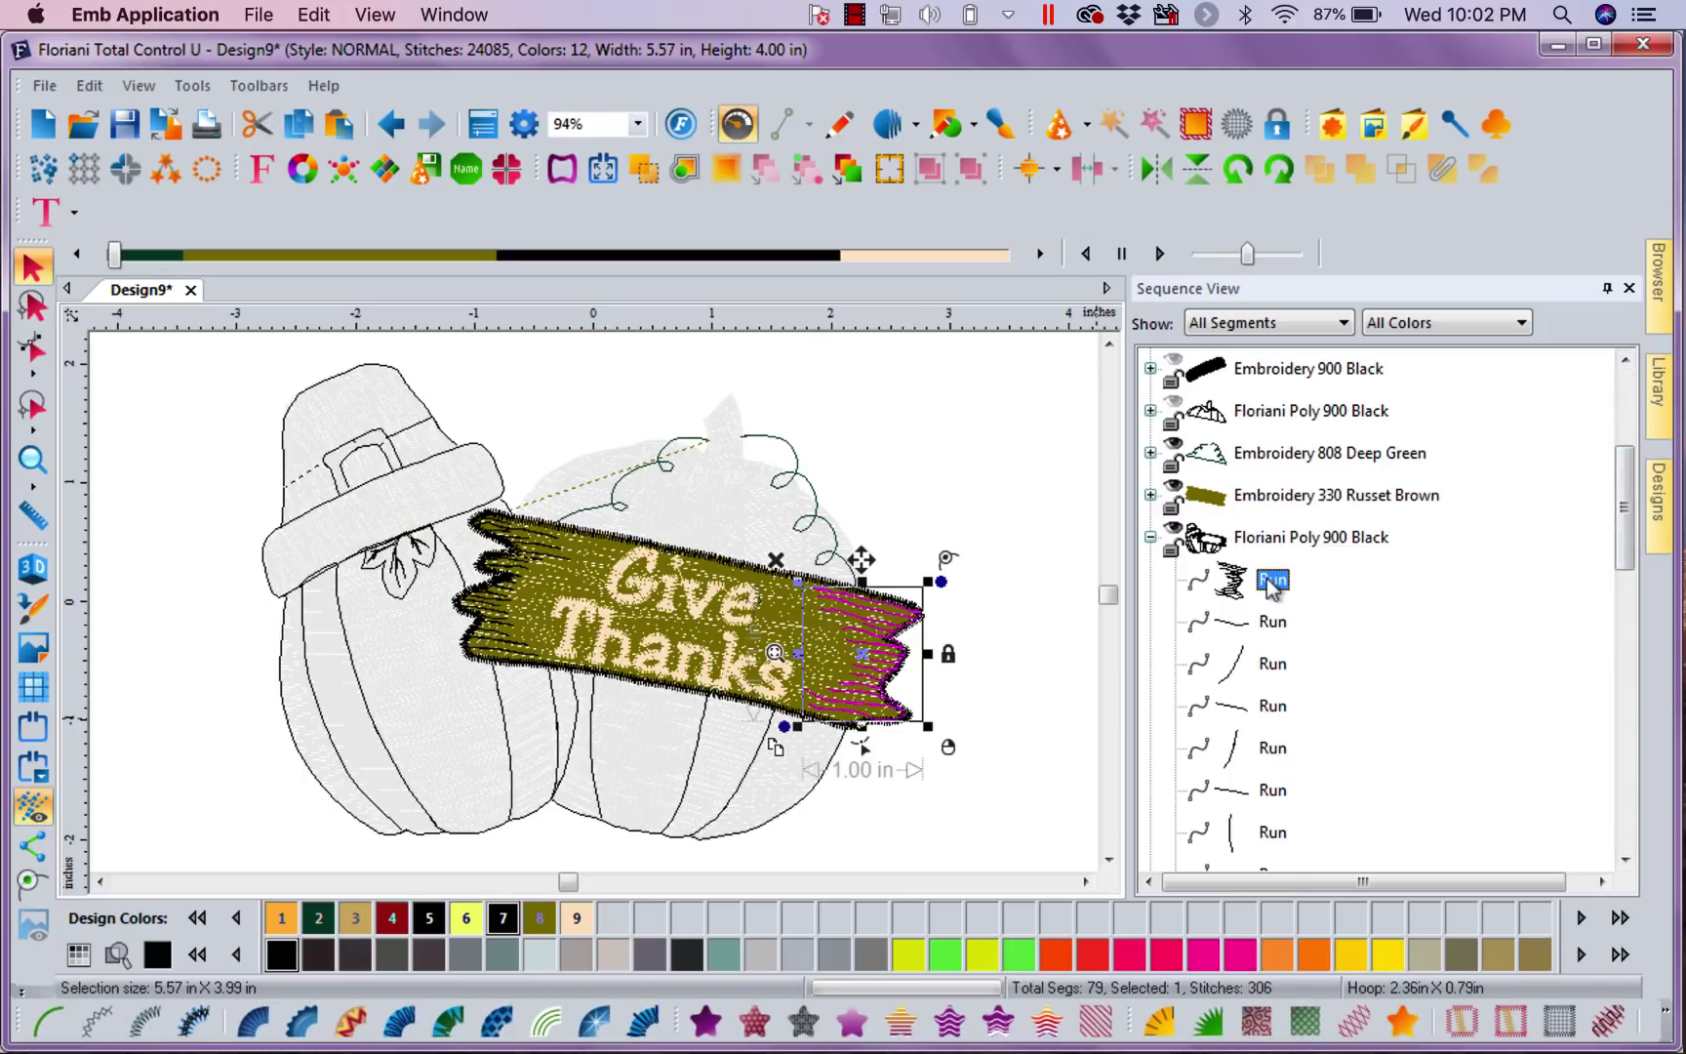
{"action": "left_click", "coordinate": [1269, 626]}
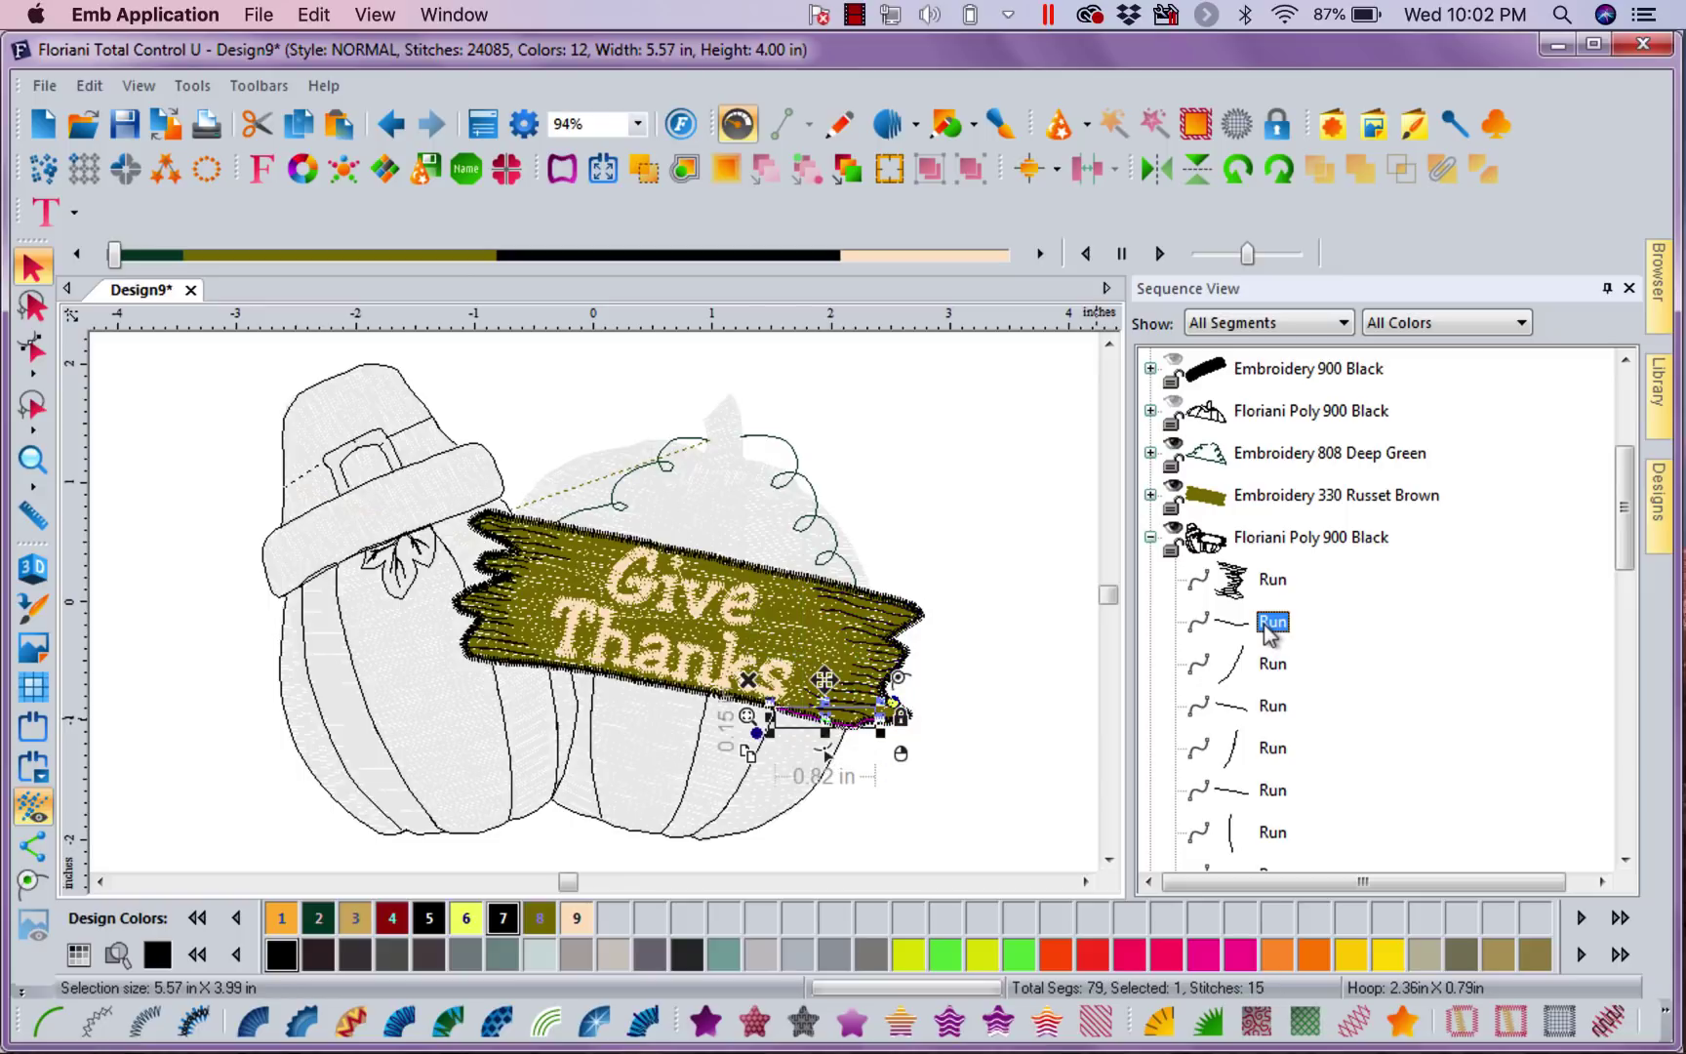
{"action": "left_click", "coordinate": [1272, 668]}
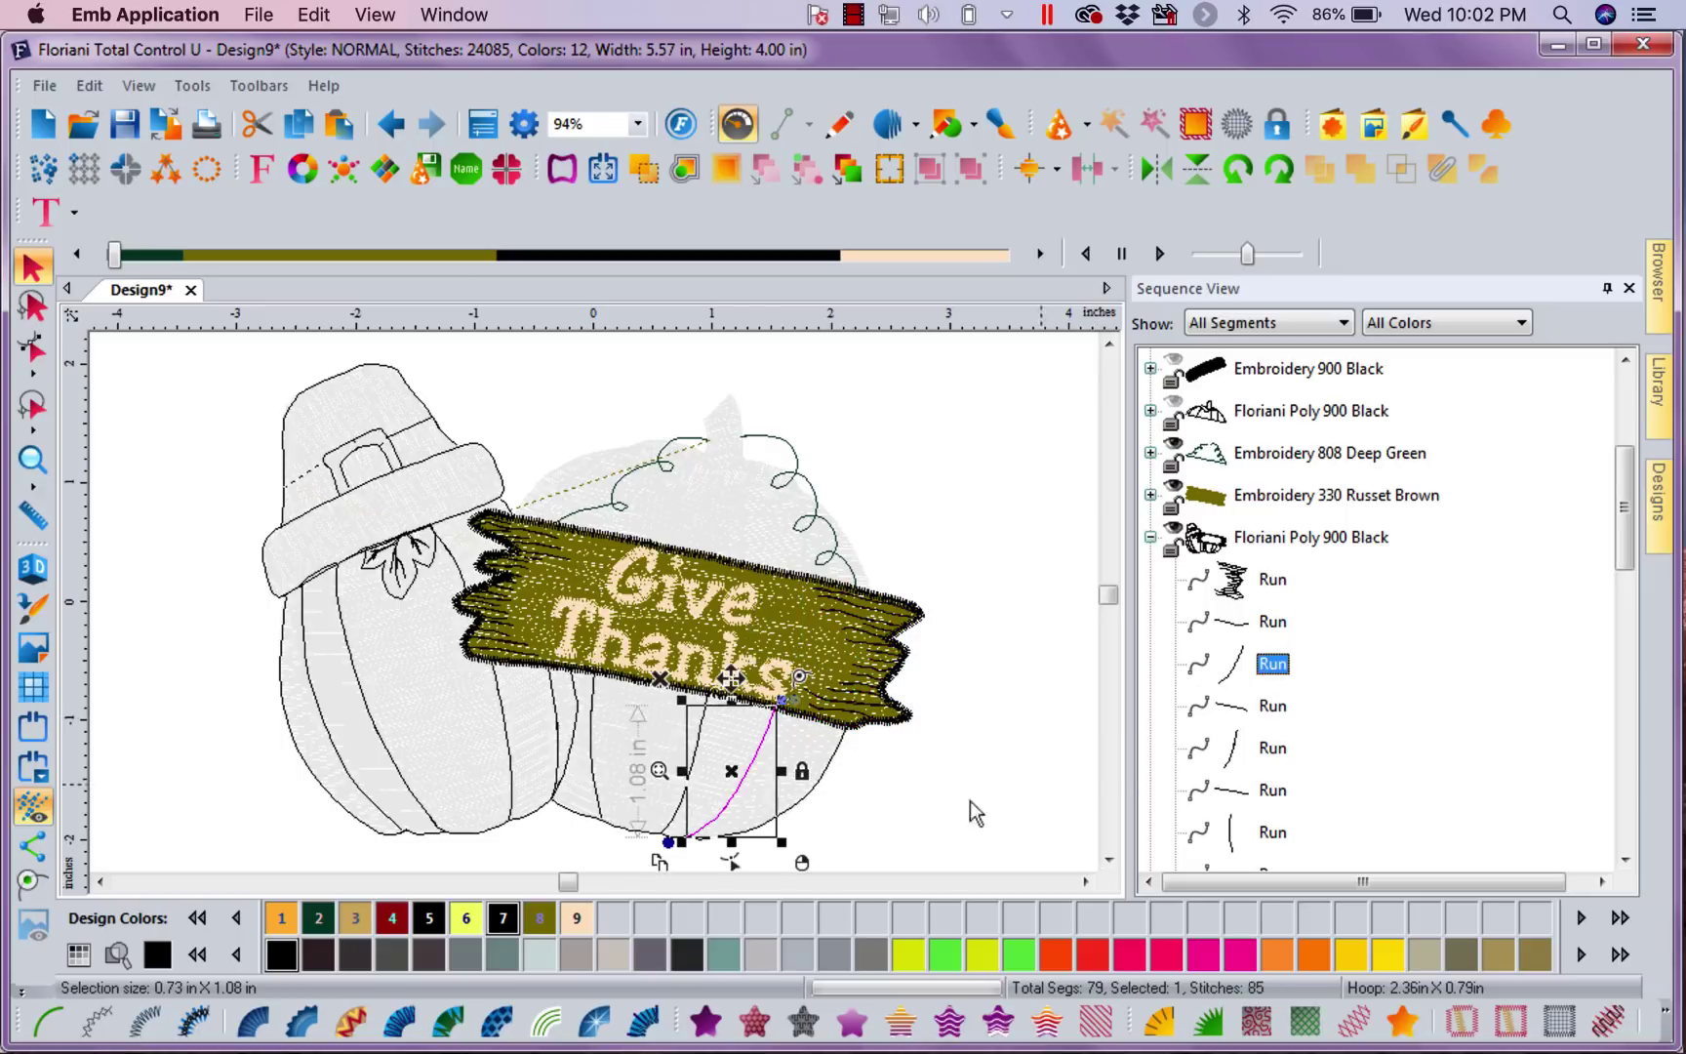
{"action": "left_click", "coordinate": [1274, 706]}
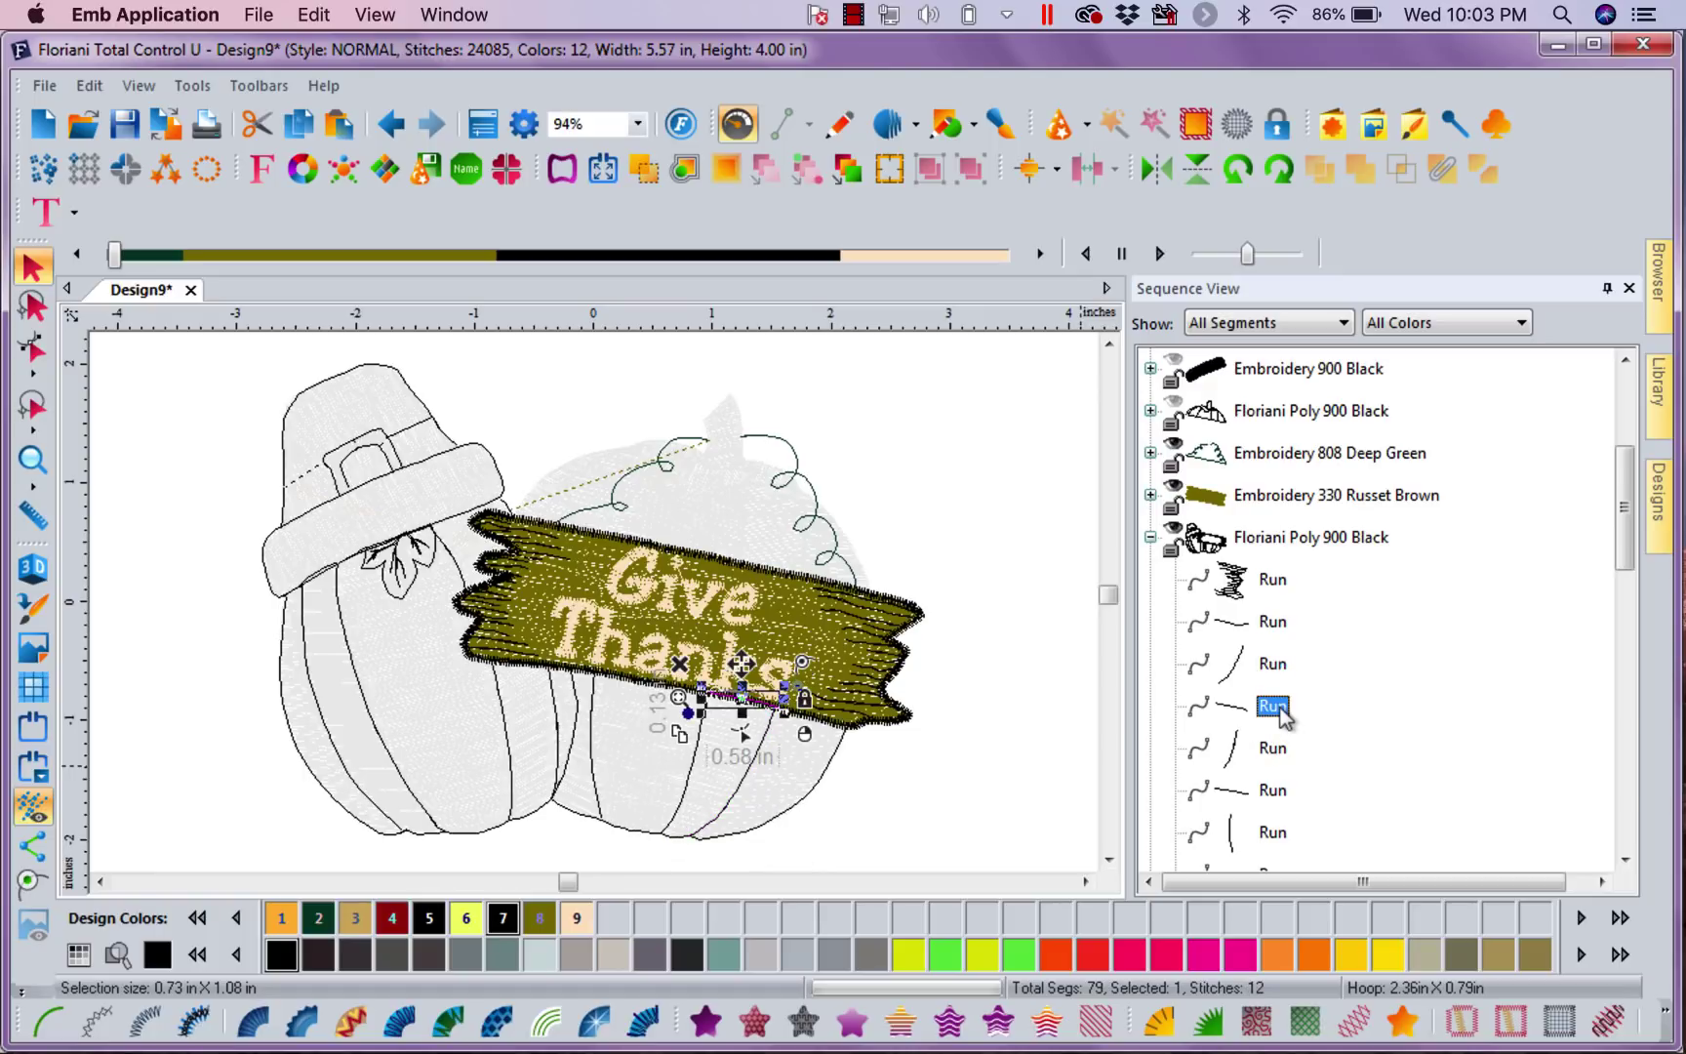
{"action": "left_click", "coordinate": [1271, 666]}
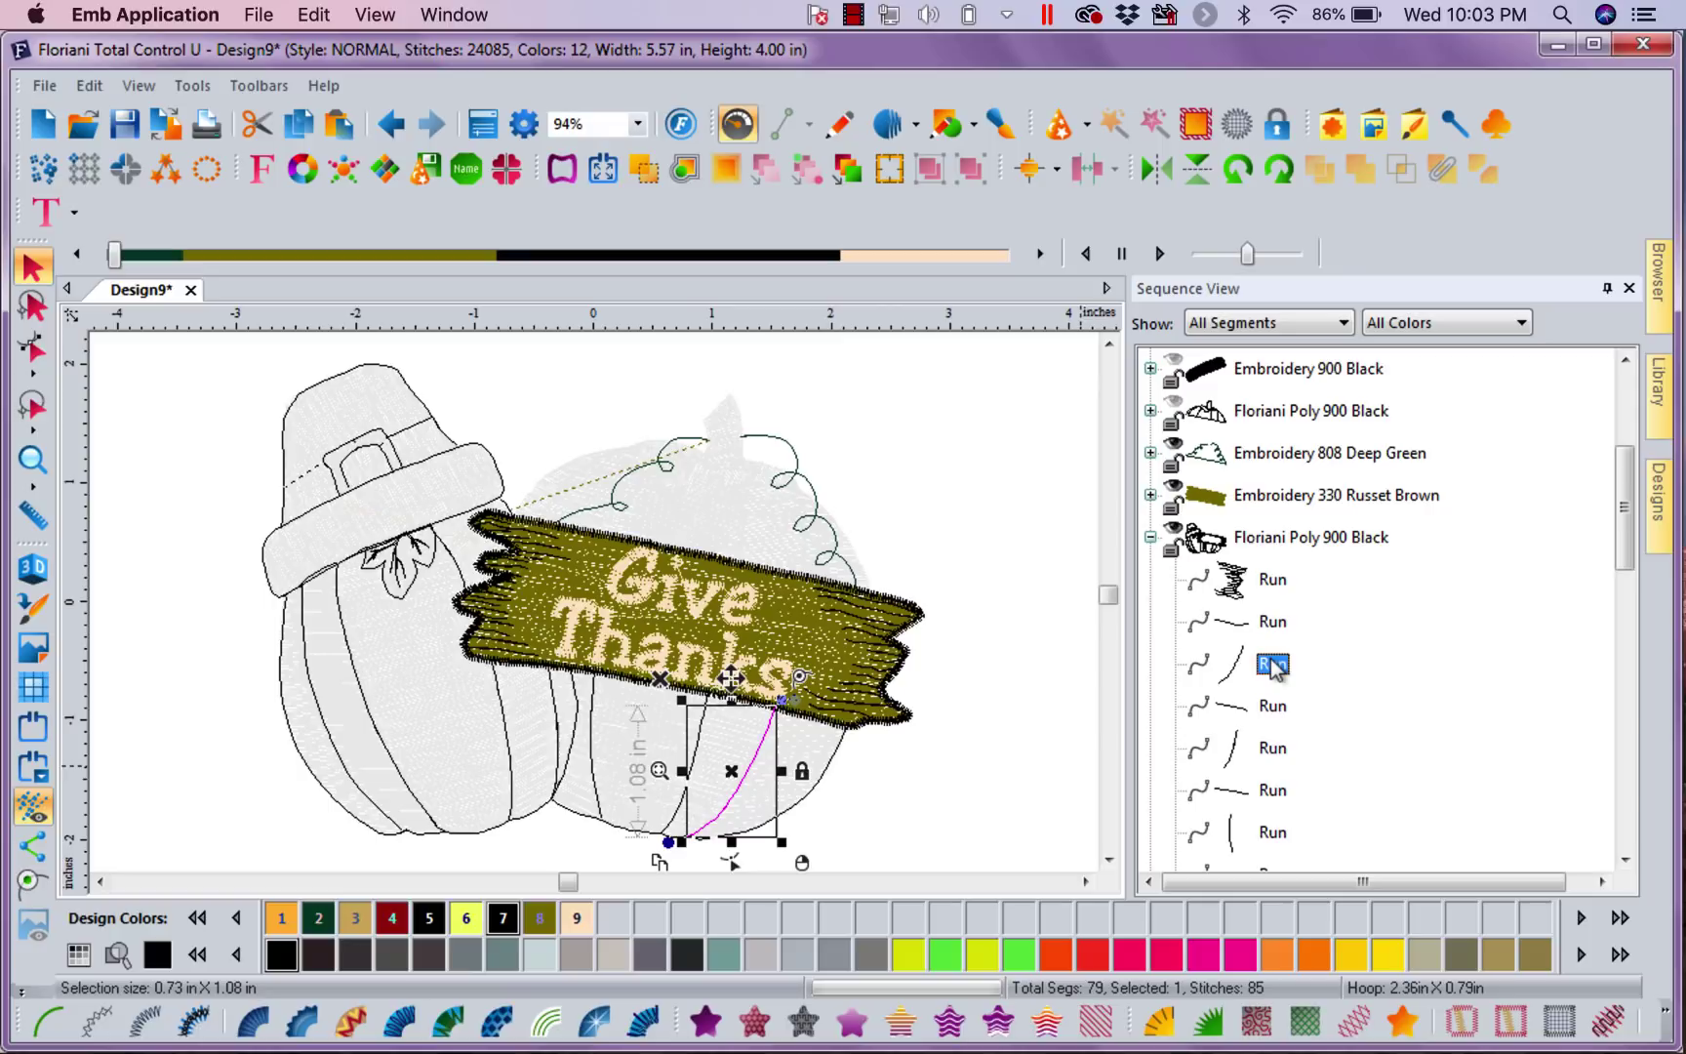
{"action": "left_click", "coordinate": [1272, 708], "text": "ctrl"}
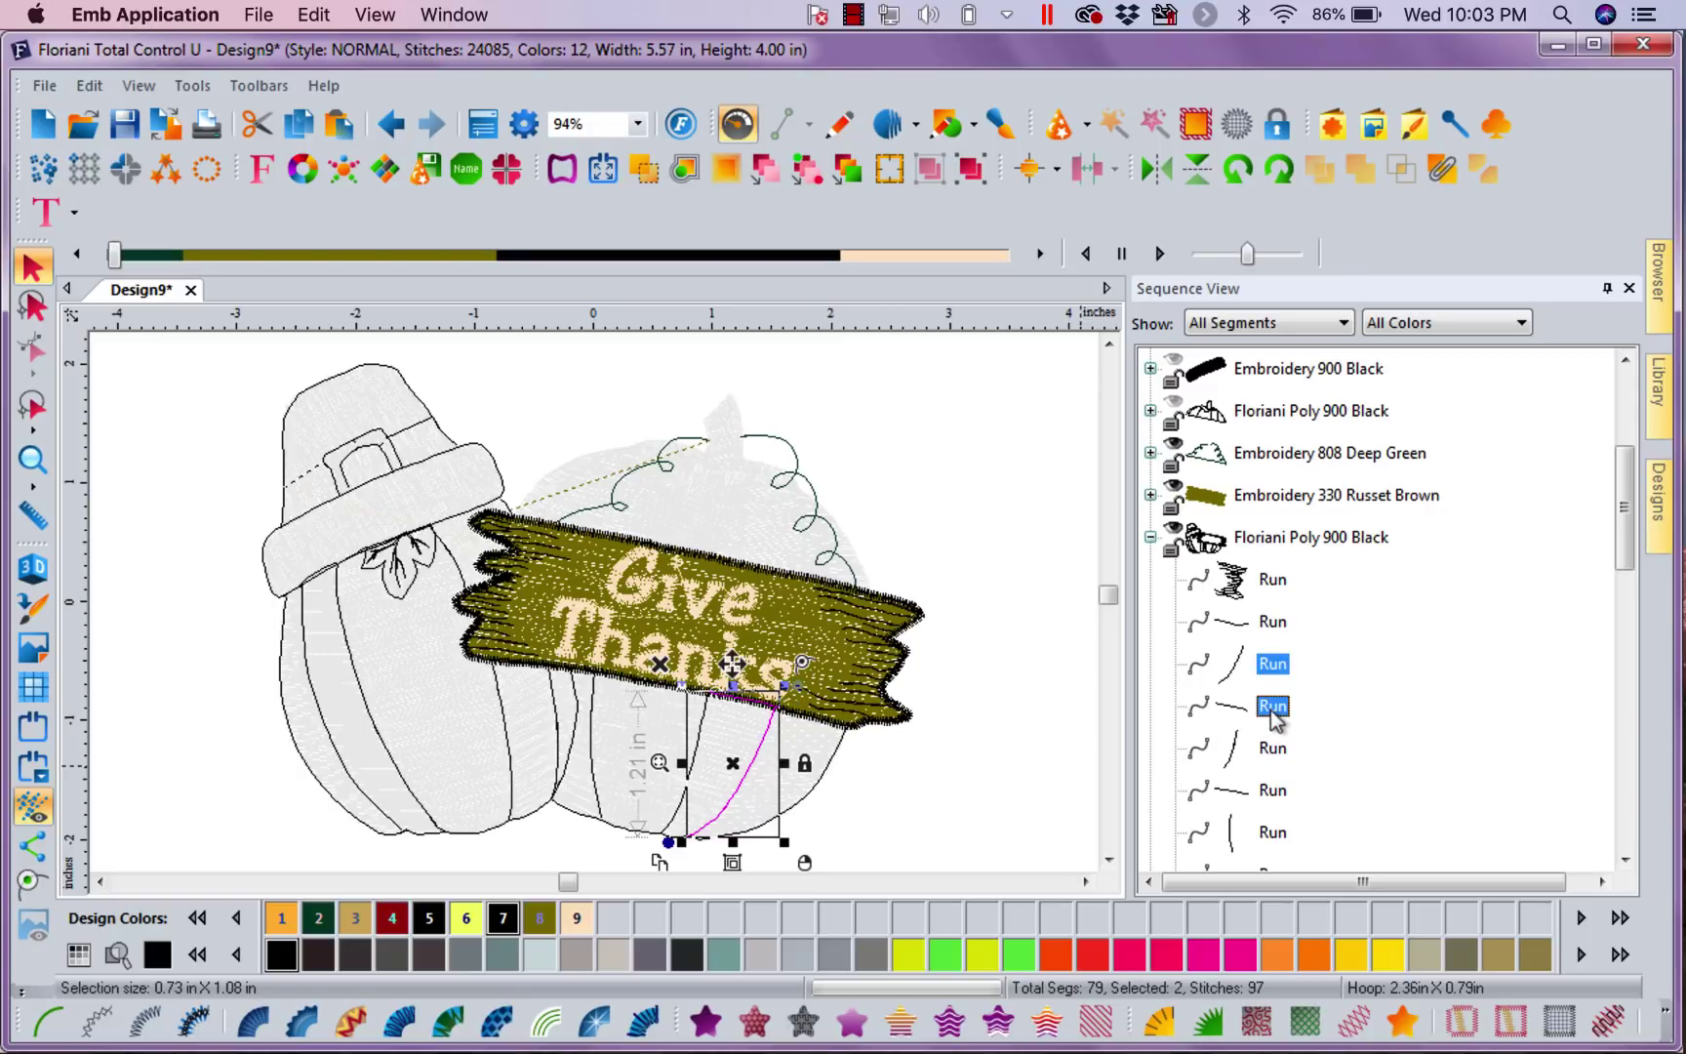
{"action": "left_click", "coordinate": [1273, 708], "text": "ctrl"}
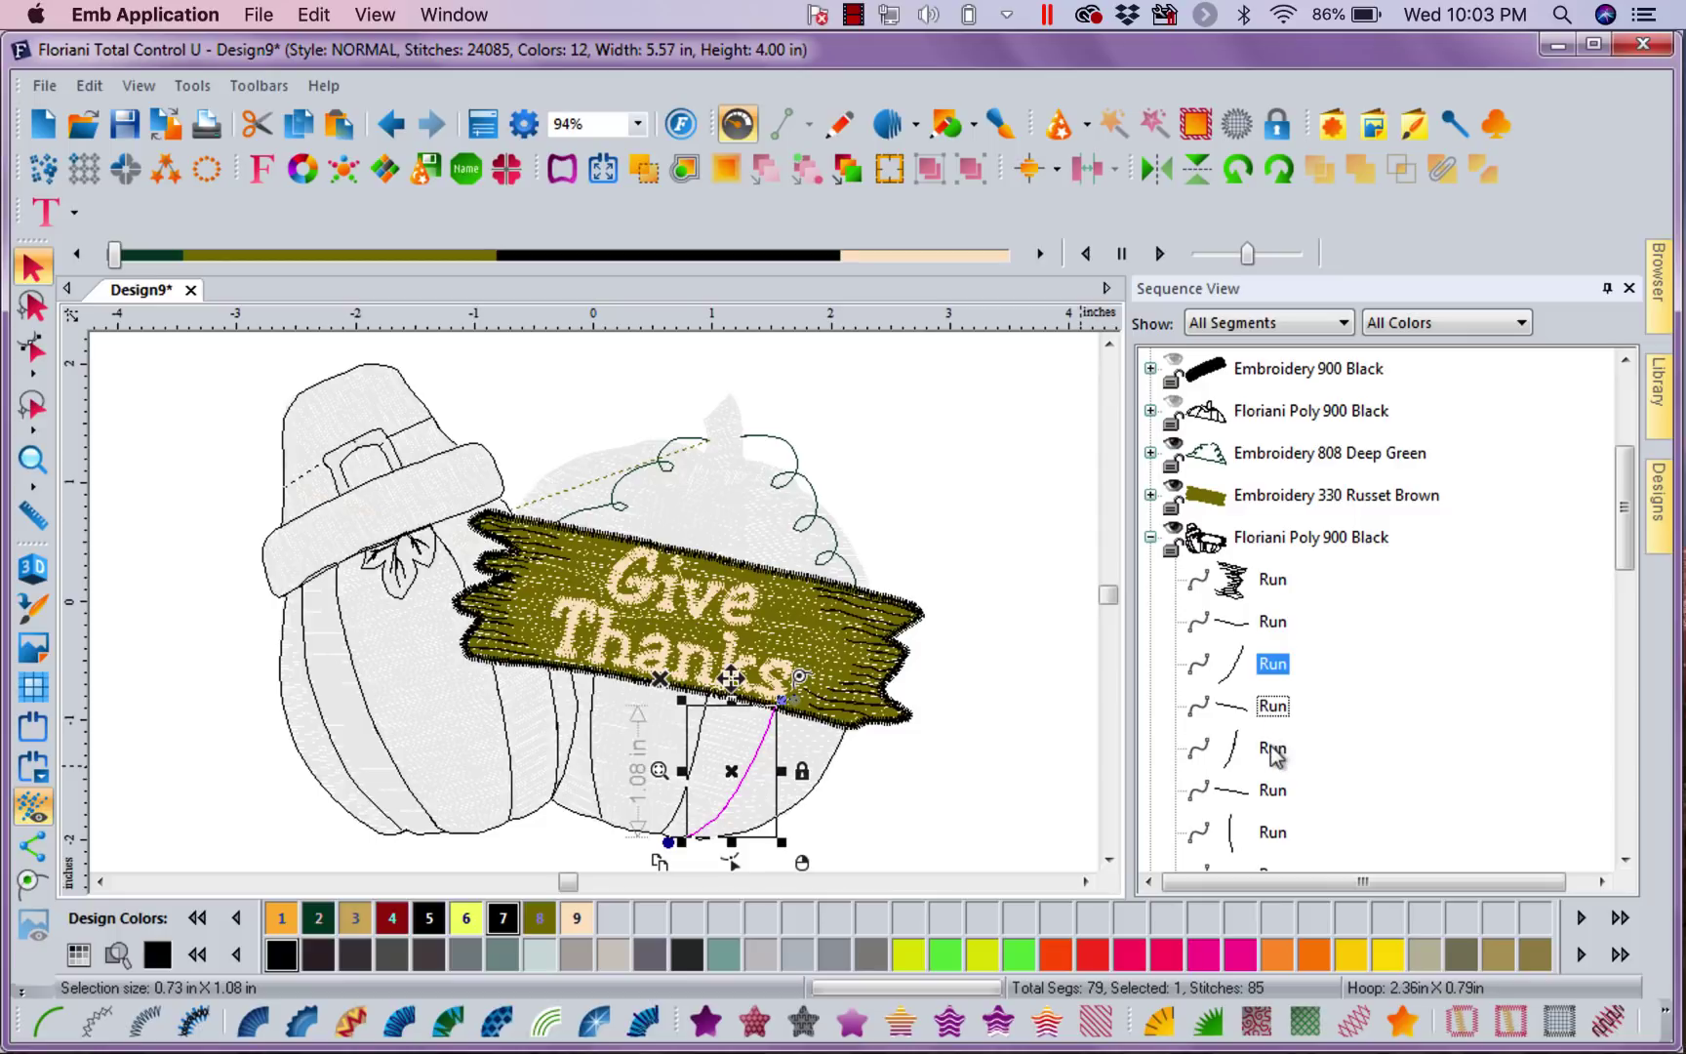
{"action": "left_click", "coordinate": [1271, 749], "text": "ctrl"}
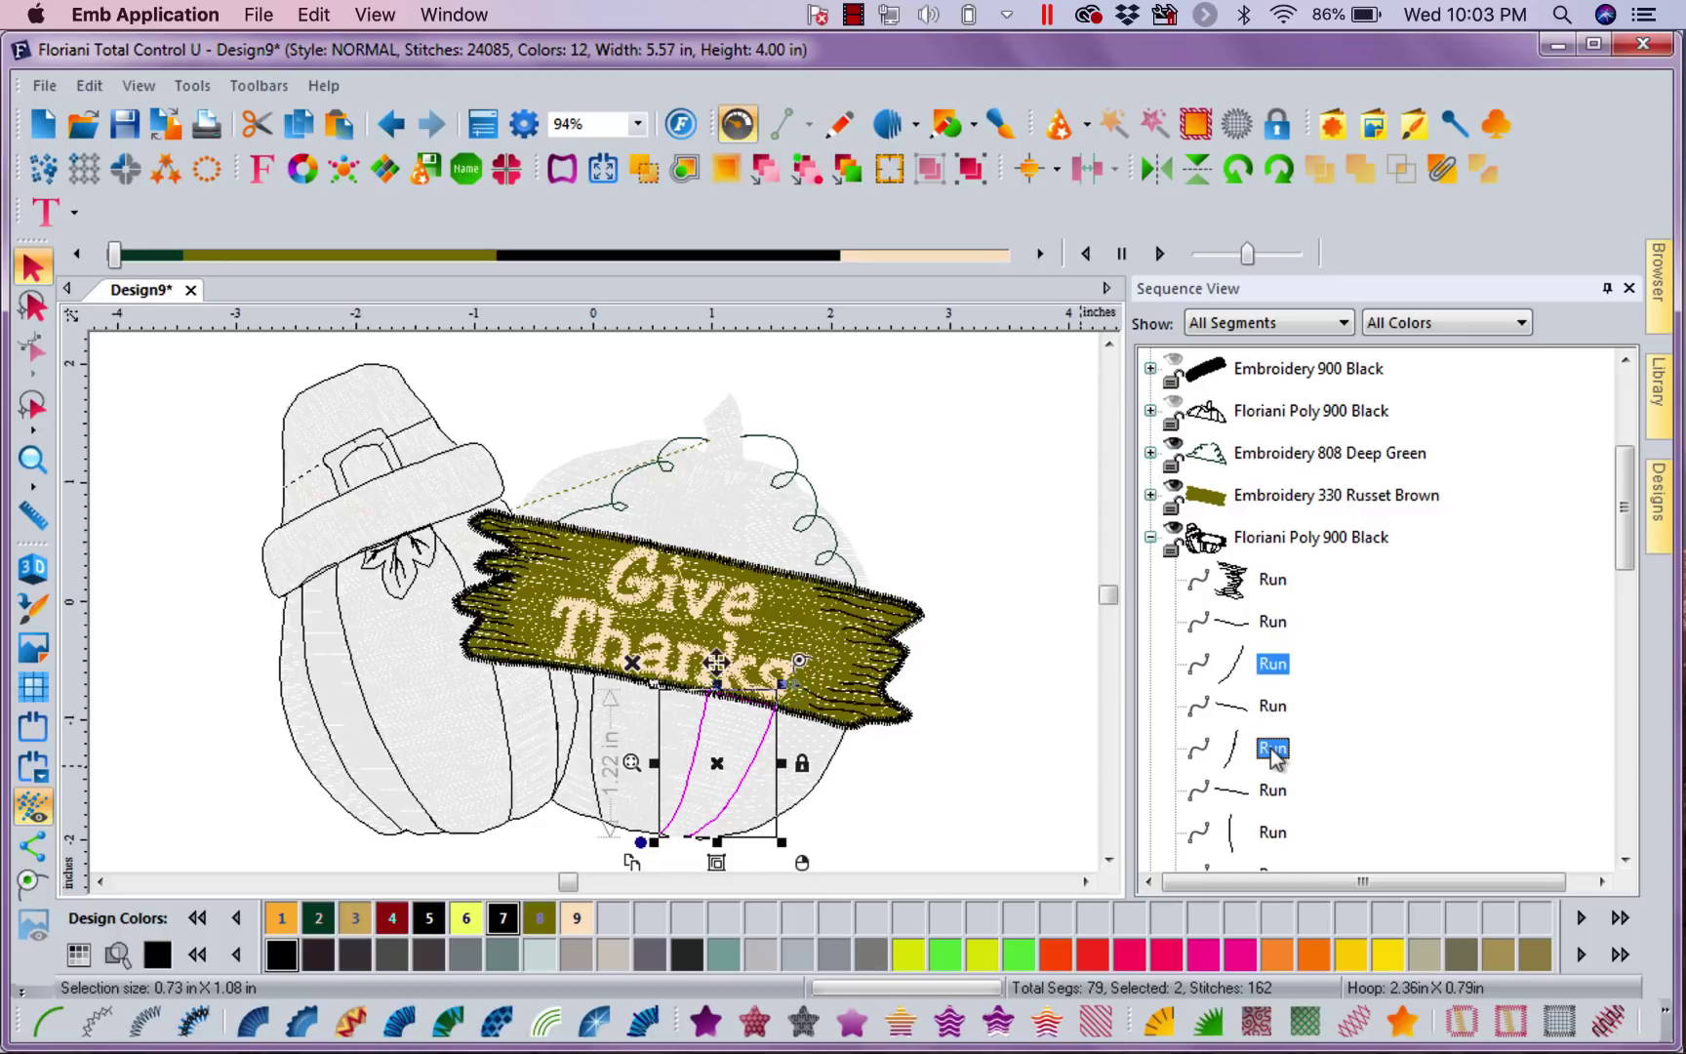
{"action": "left_click", "coordinate": [1269, 834], "text": "ctrl"}
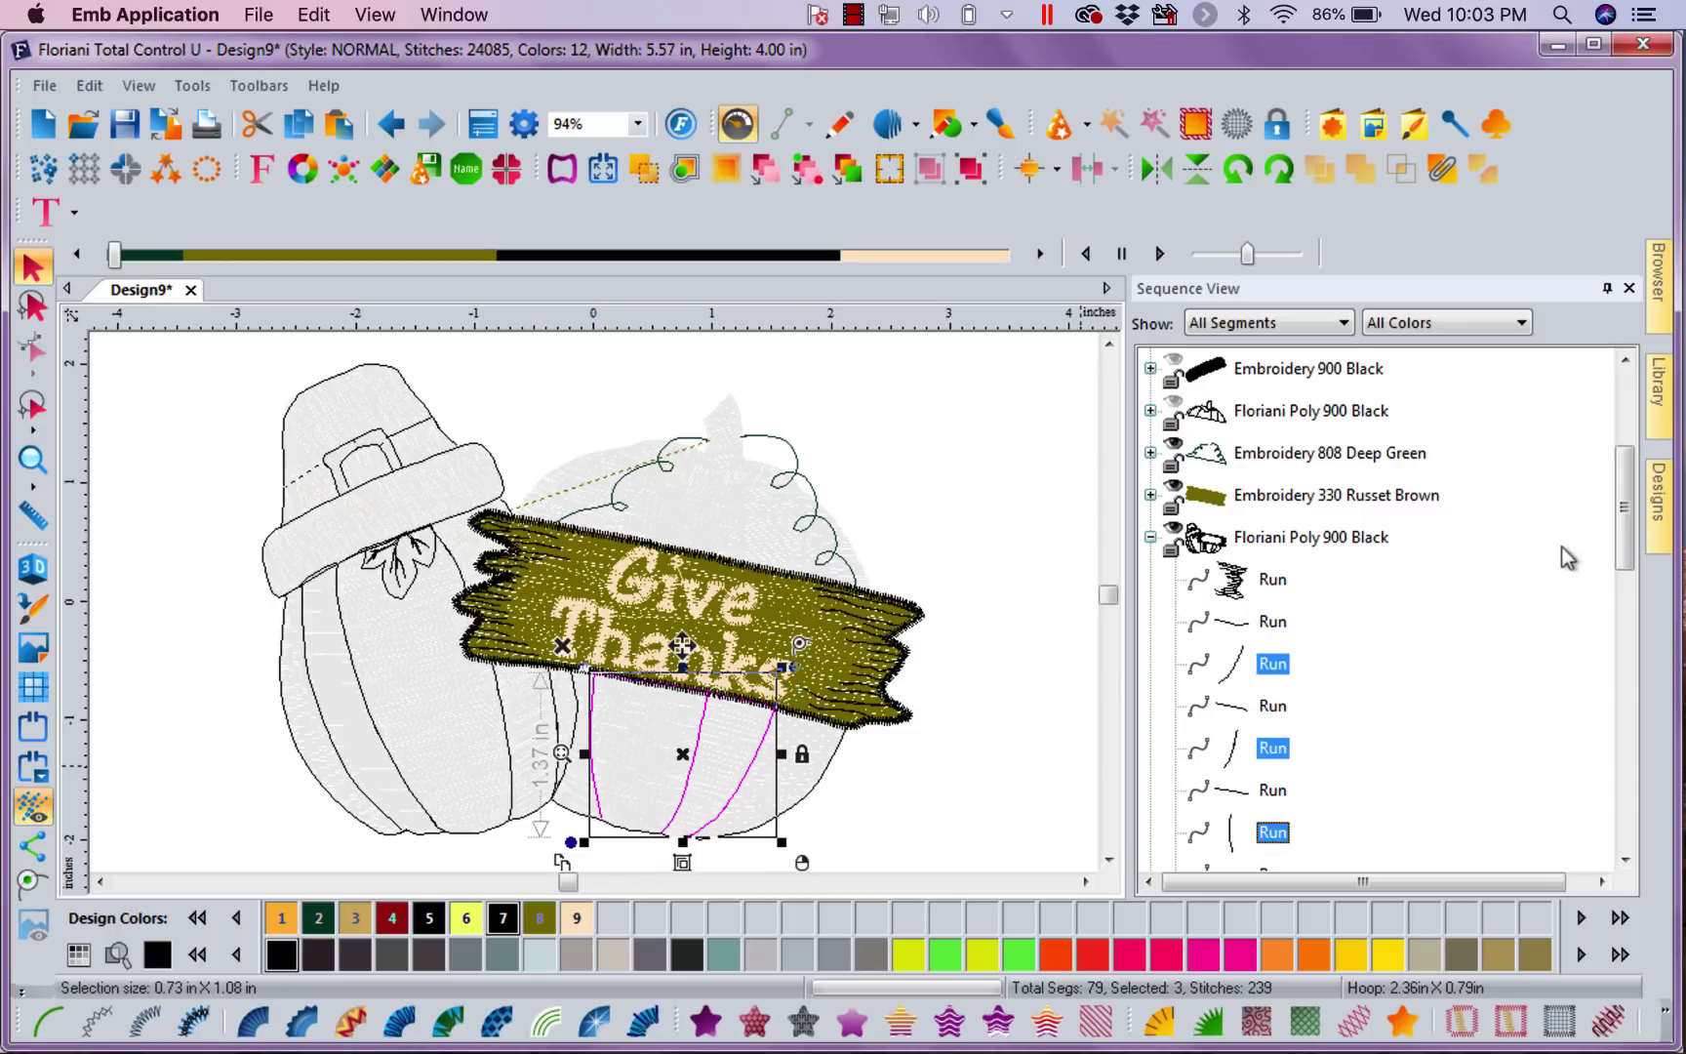
Add more pumpkin outline curves, leaving out the tall run behind the sign.
{"action": "left_click_drag", "start_coordinate": [1631, 543], "coordinate": [1629, 624]}
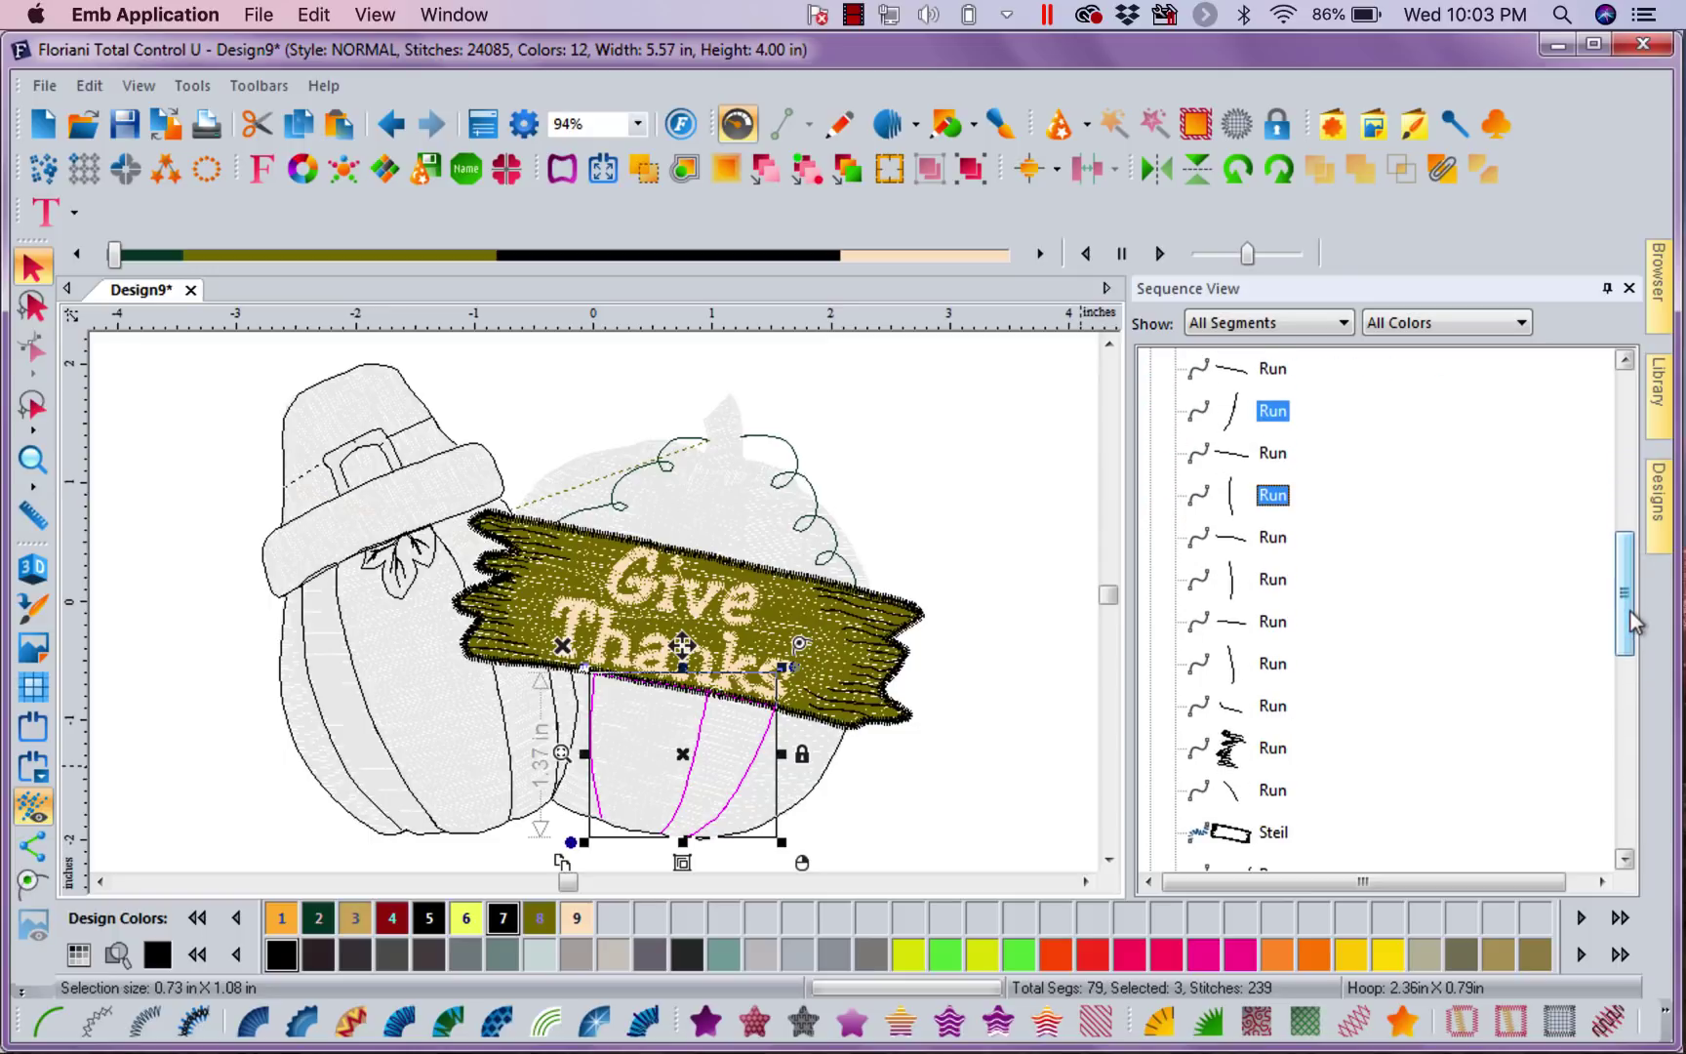
{"action": "left_click", "coordinate": [1269, 581], "text": "ctrl"}
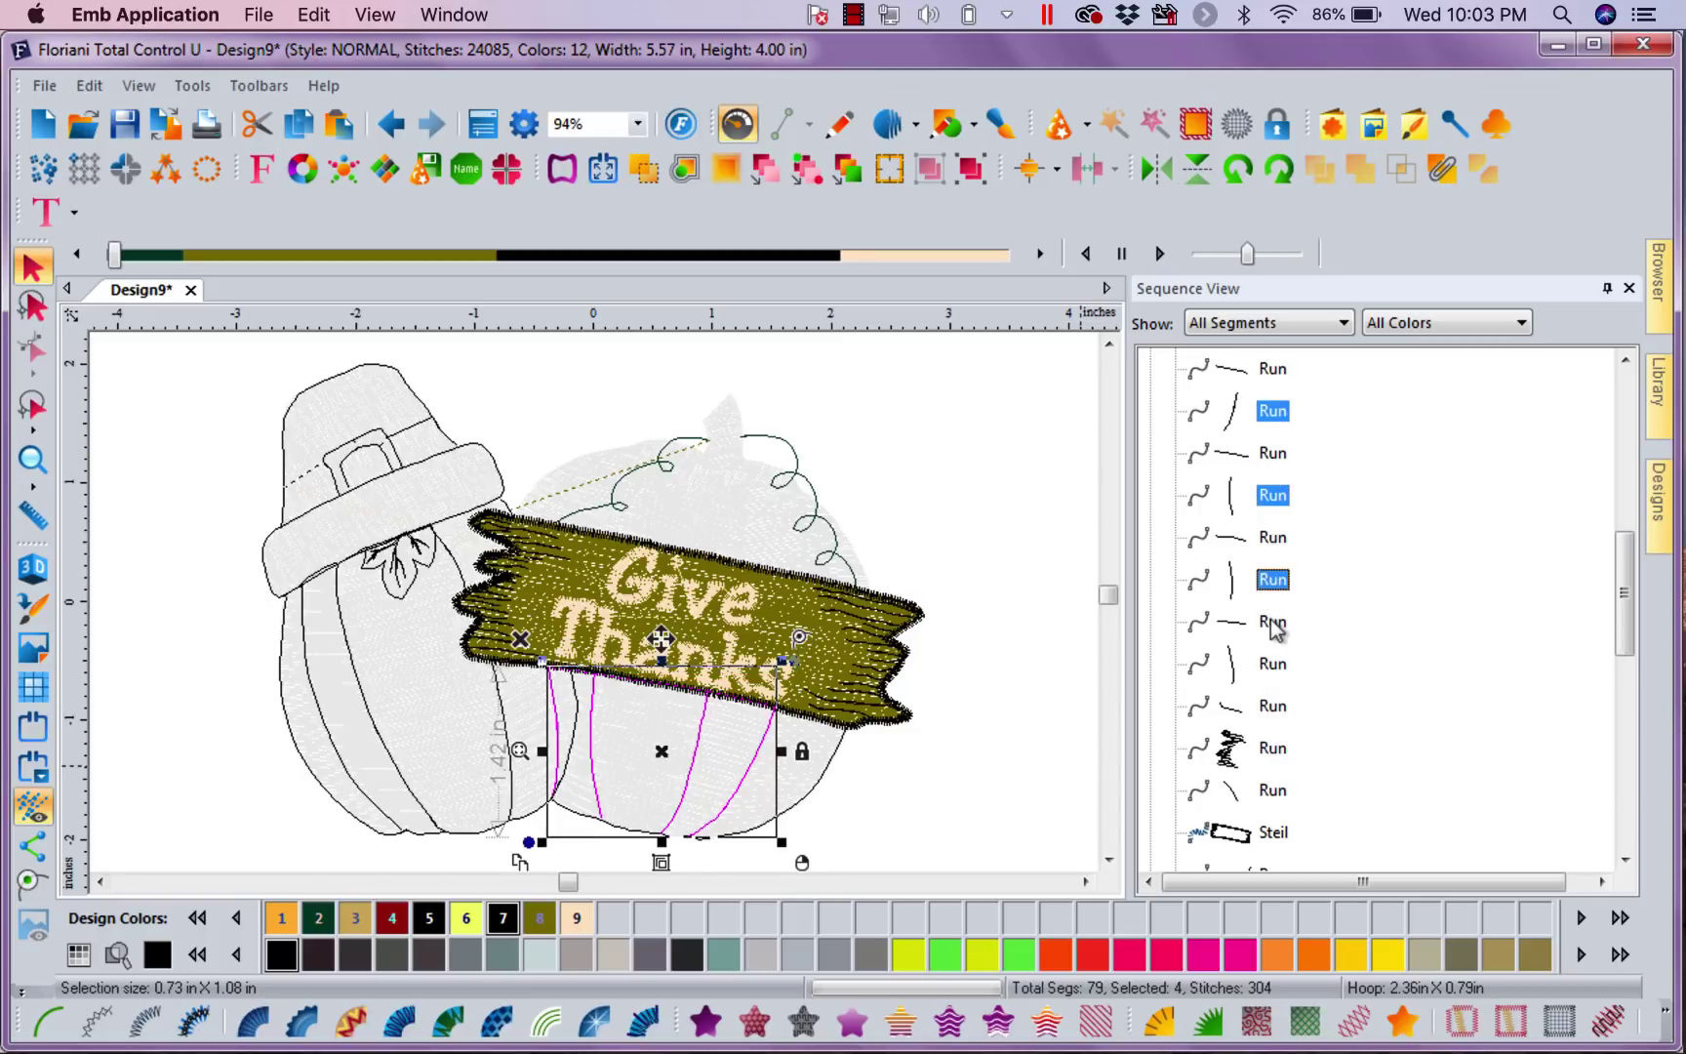
{"action": "left_click", "coordinate": [1272, 624], "text": "ctrl"}
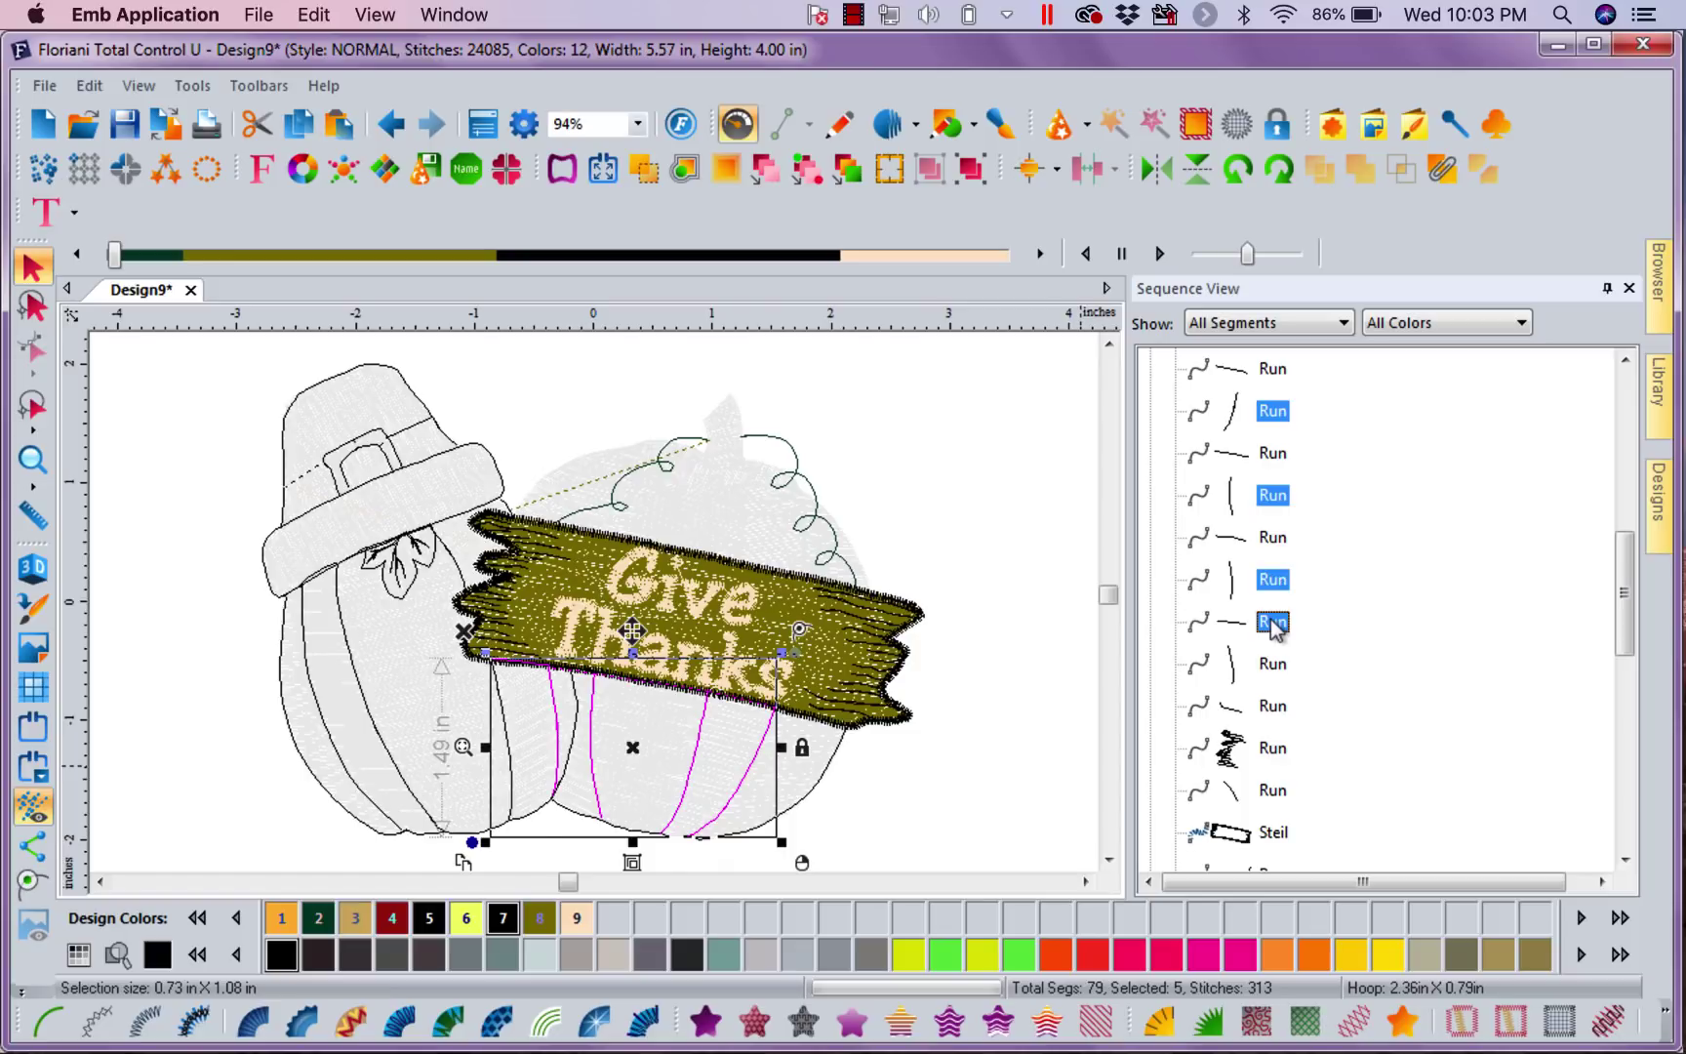
{"action": "left_click", "coordinate": [1272, 624], "text": "ctrl"}
{"action": "left_click", "coordinate": [1269, 666], "text": "ctrl"}
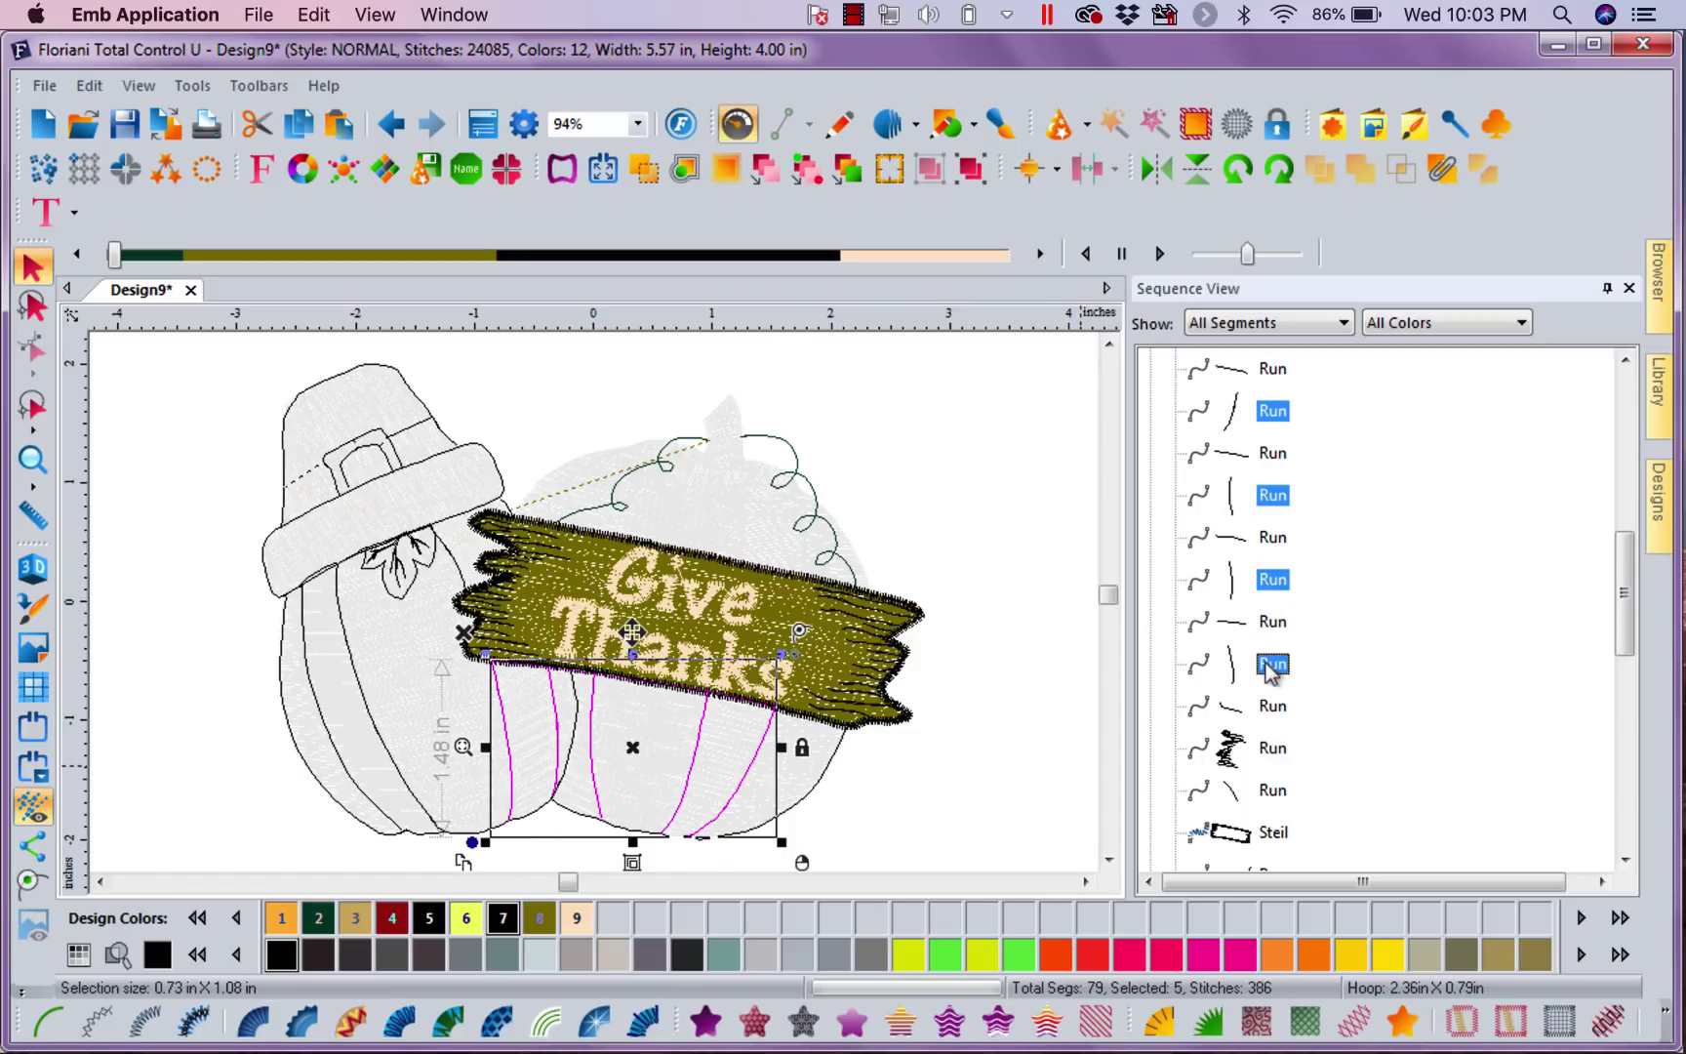
{"action": "left_click", "coordinate": [1286, 749], "text": "ctrl"}
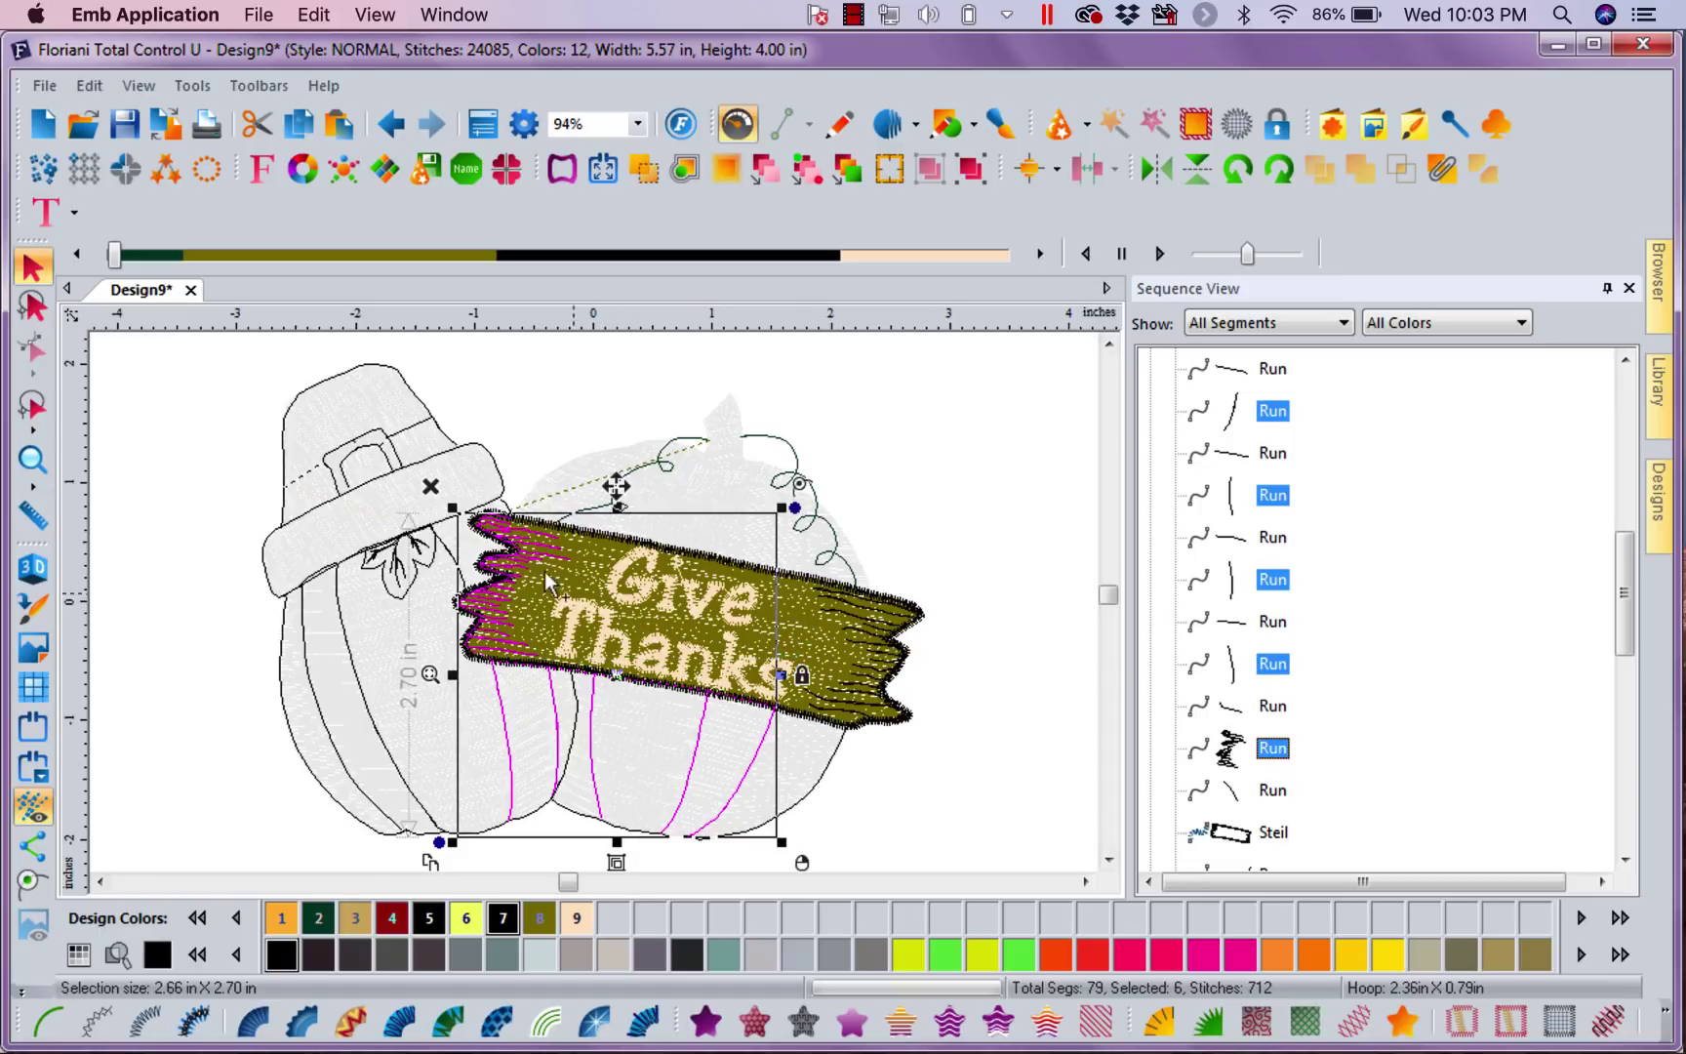
{"action": "left_click", "coordinate": [1269, 752], "text": "ctrl"}
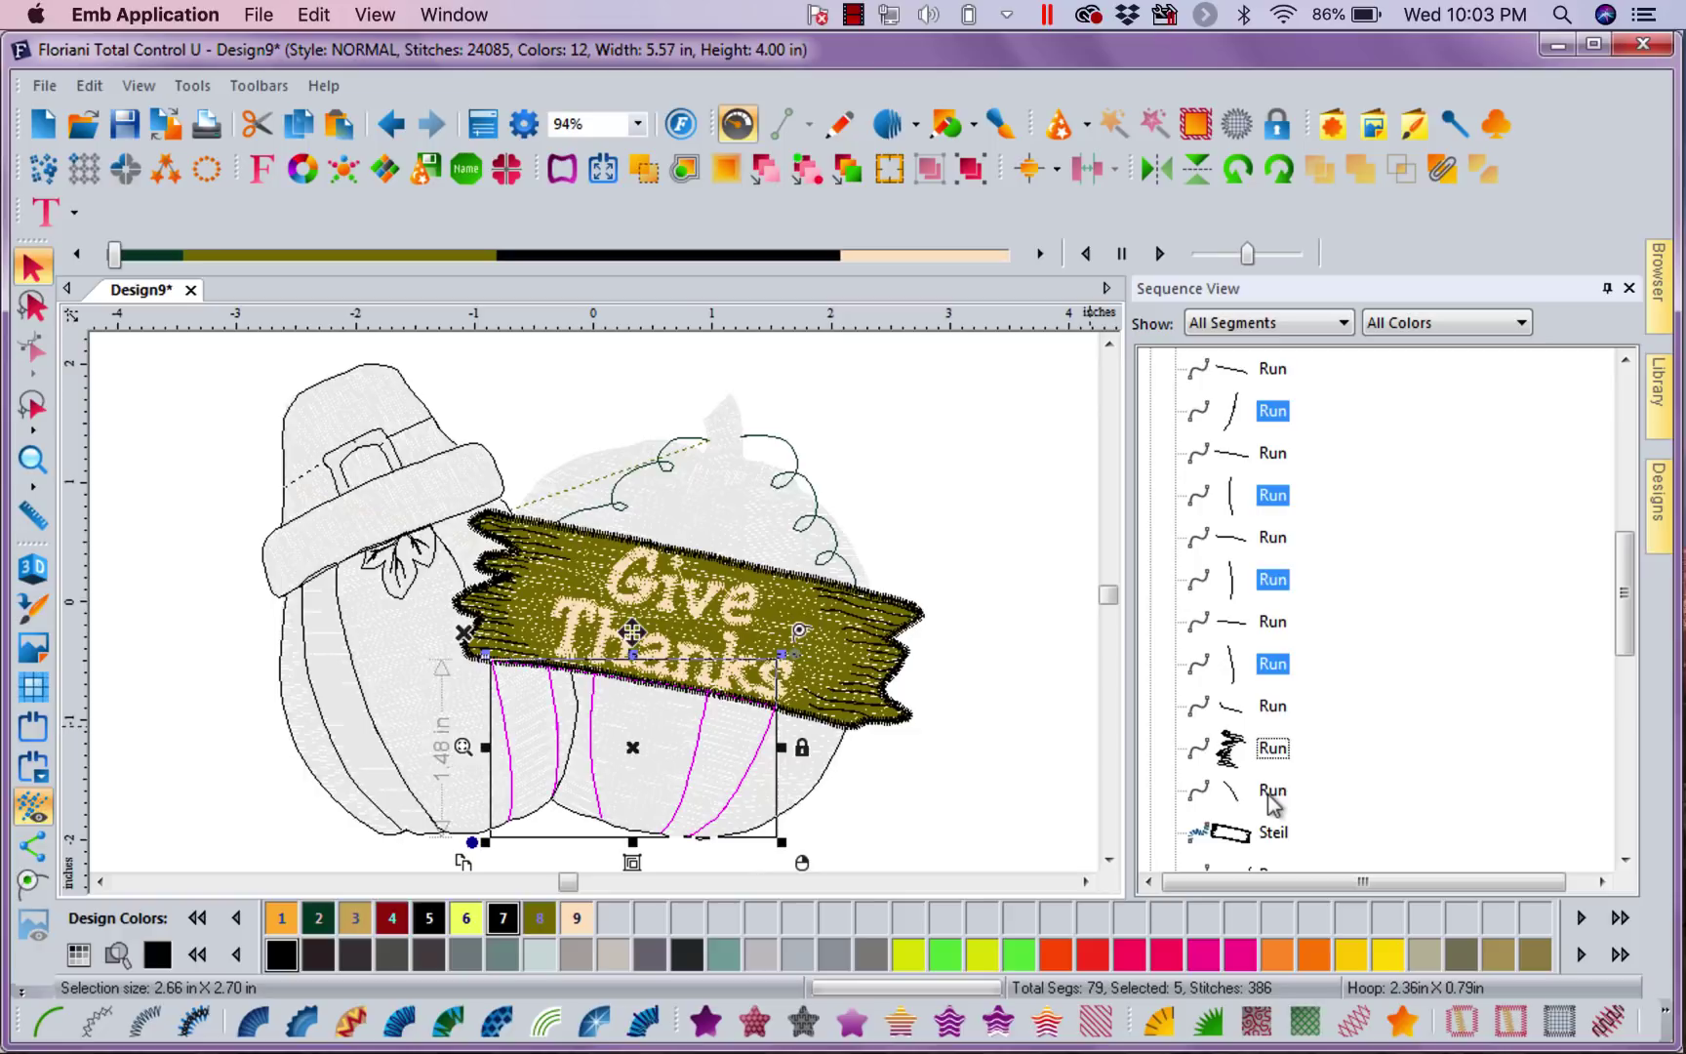
{"action": "left_click", "coordinate": [1268, 792], "text": "ctrl"}
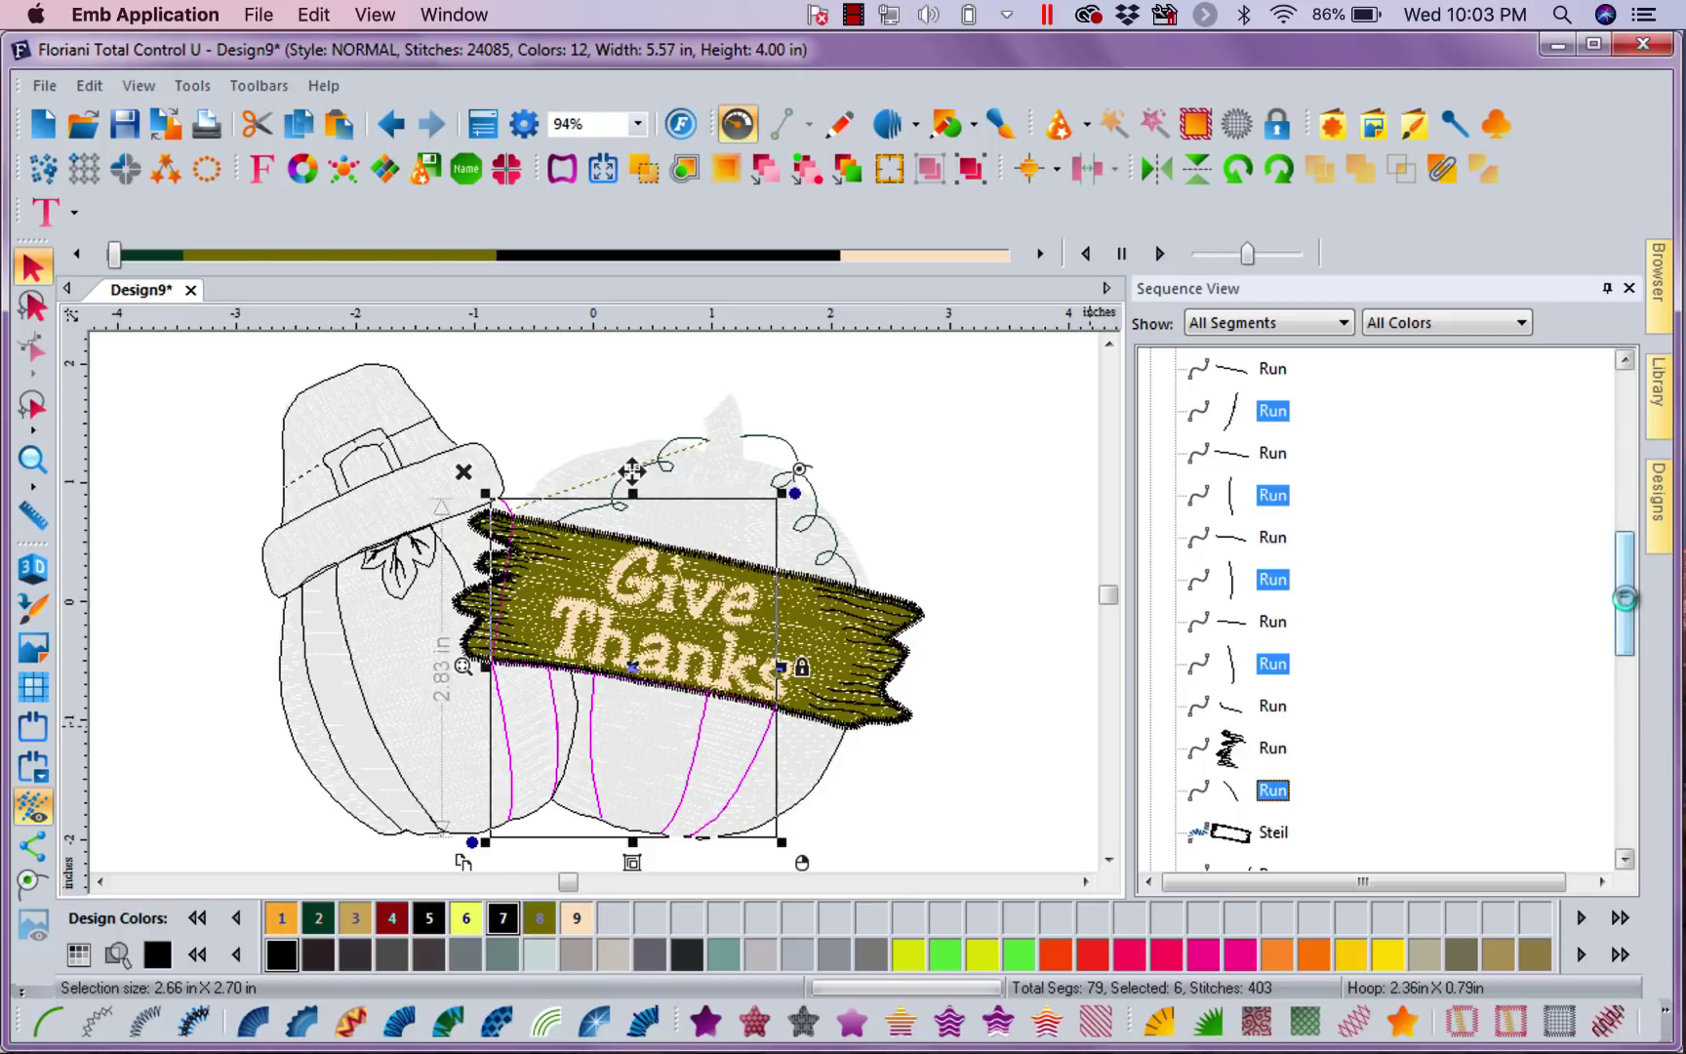
Add the left pumpkin and leaf outline runs, skipping the sign's black satin border.
{"action": "left_click_drag", "start_coordinate": [1626, 610], "coordinate": [1628, 652]}
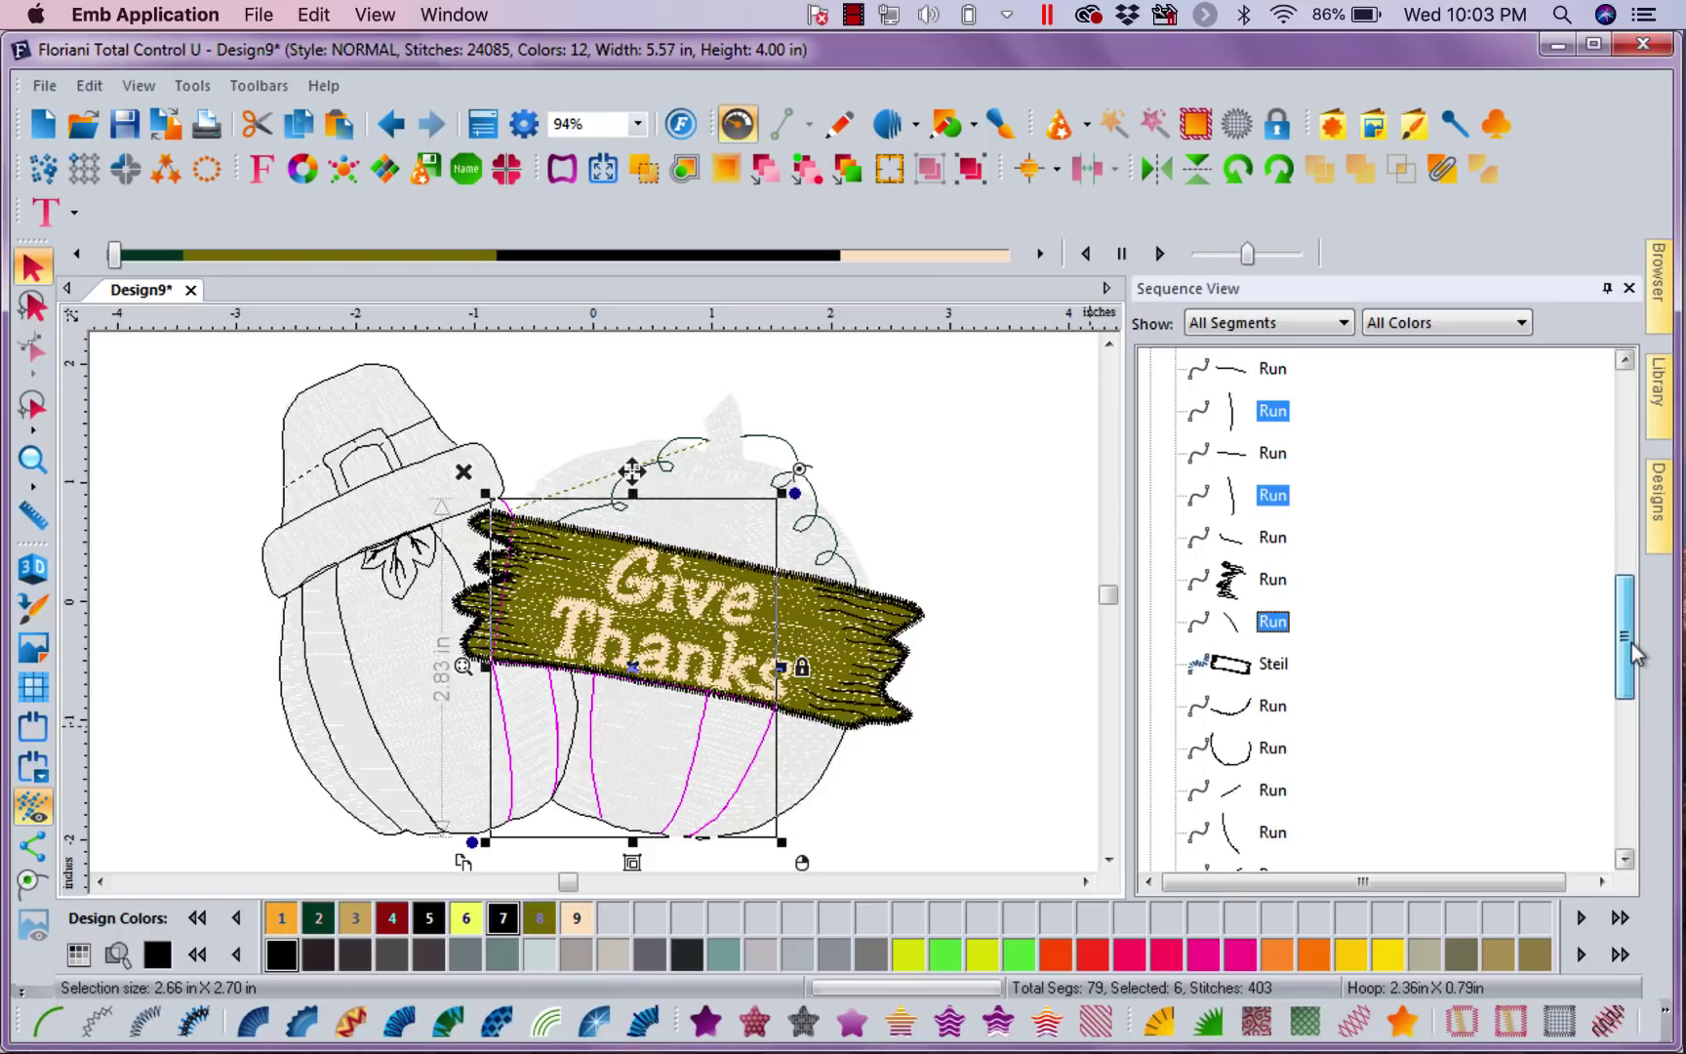
{"action": "left_click", "coordinate": [1271, 664], "text": "ctrl"}
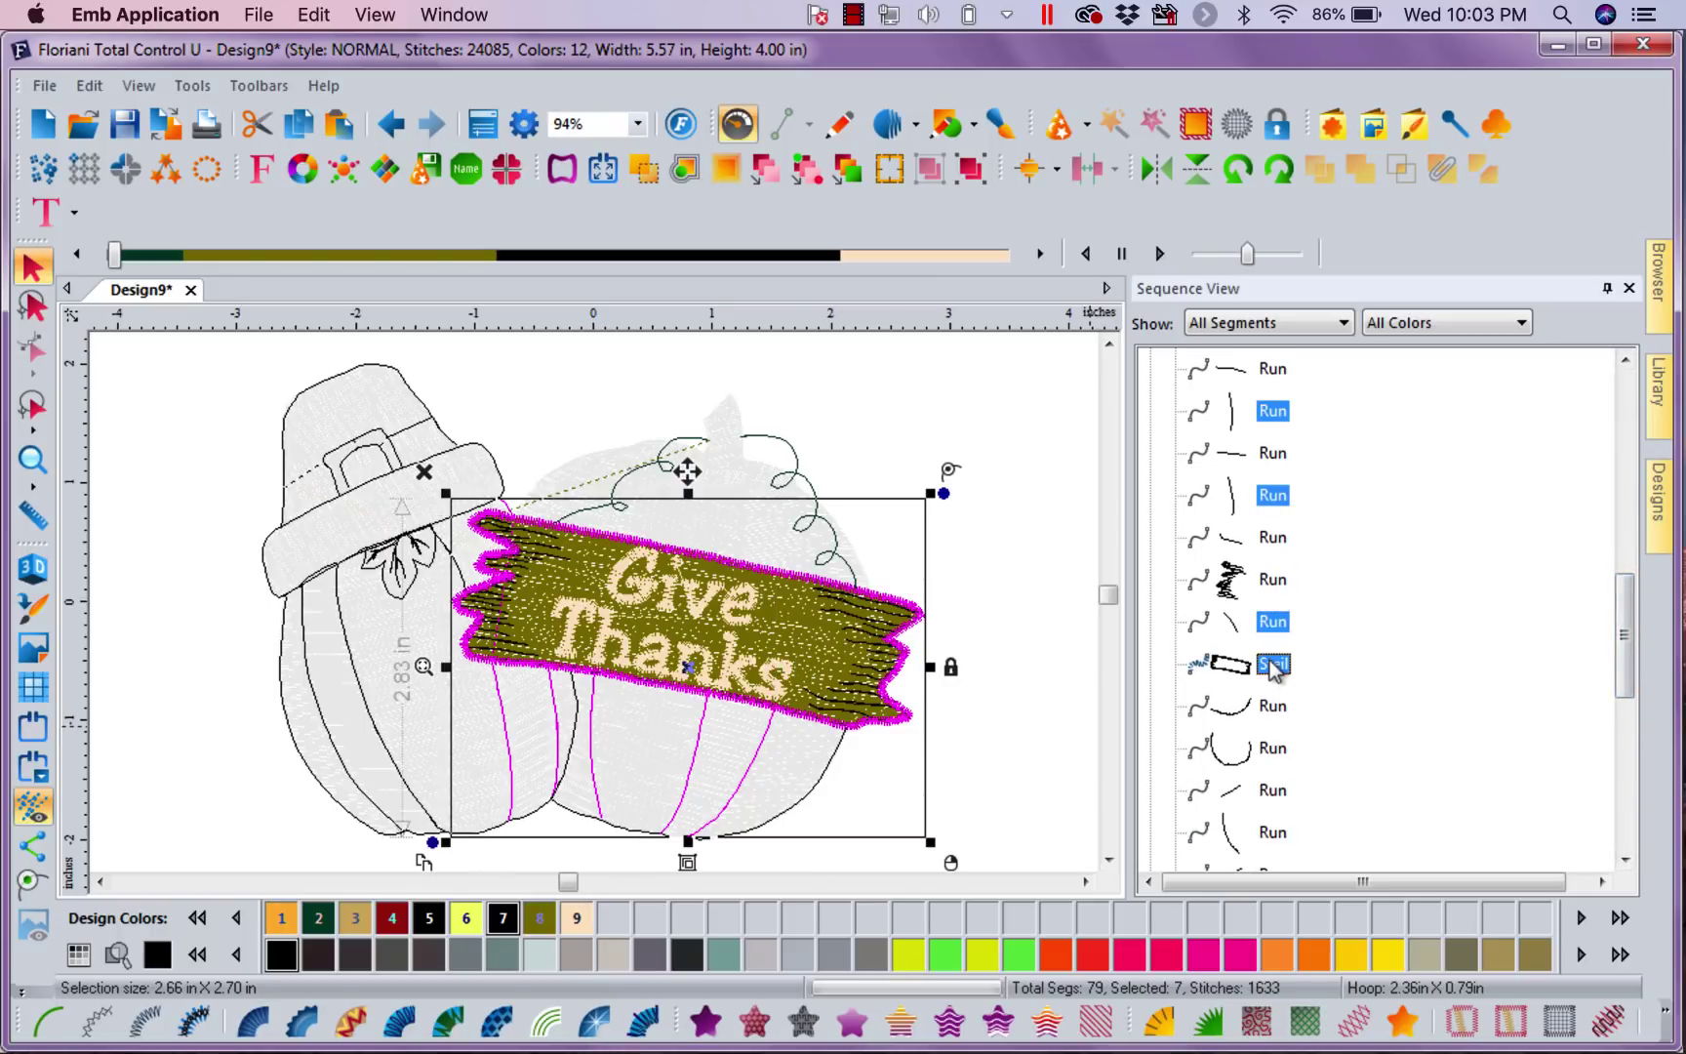
{"action": "left_click", "coordinate": [1271, 665], "text": "ctrl"}
{"action": "left_click", "coordinate": [1272, 706], "text": "ctrl"}
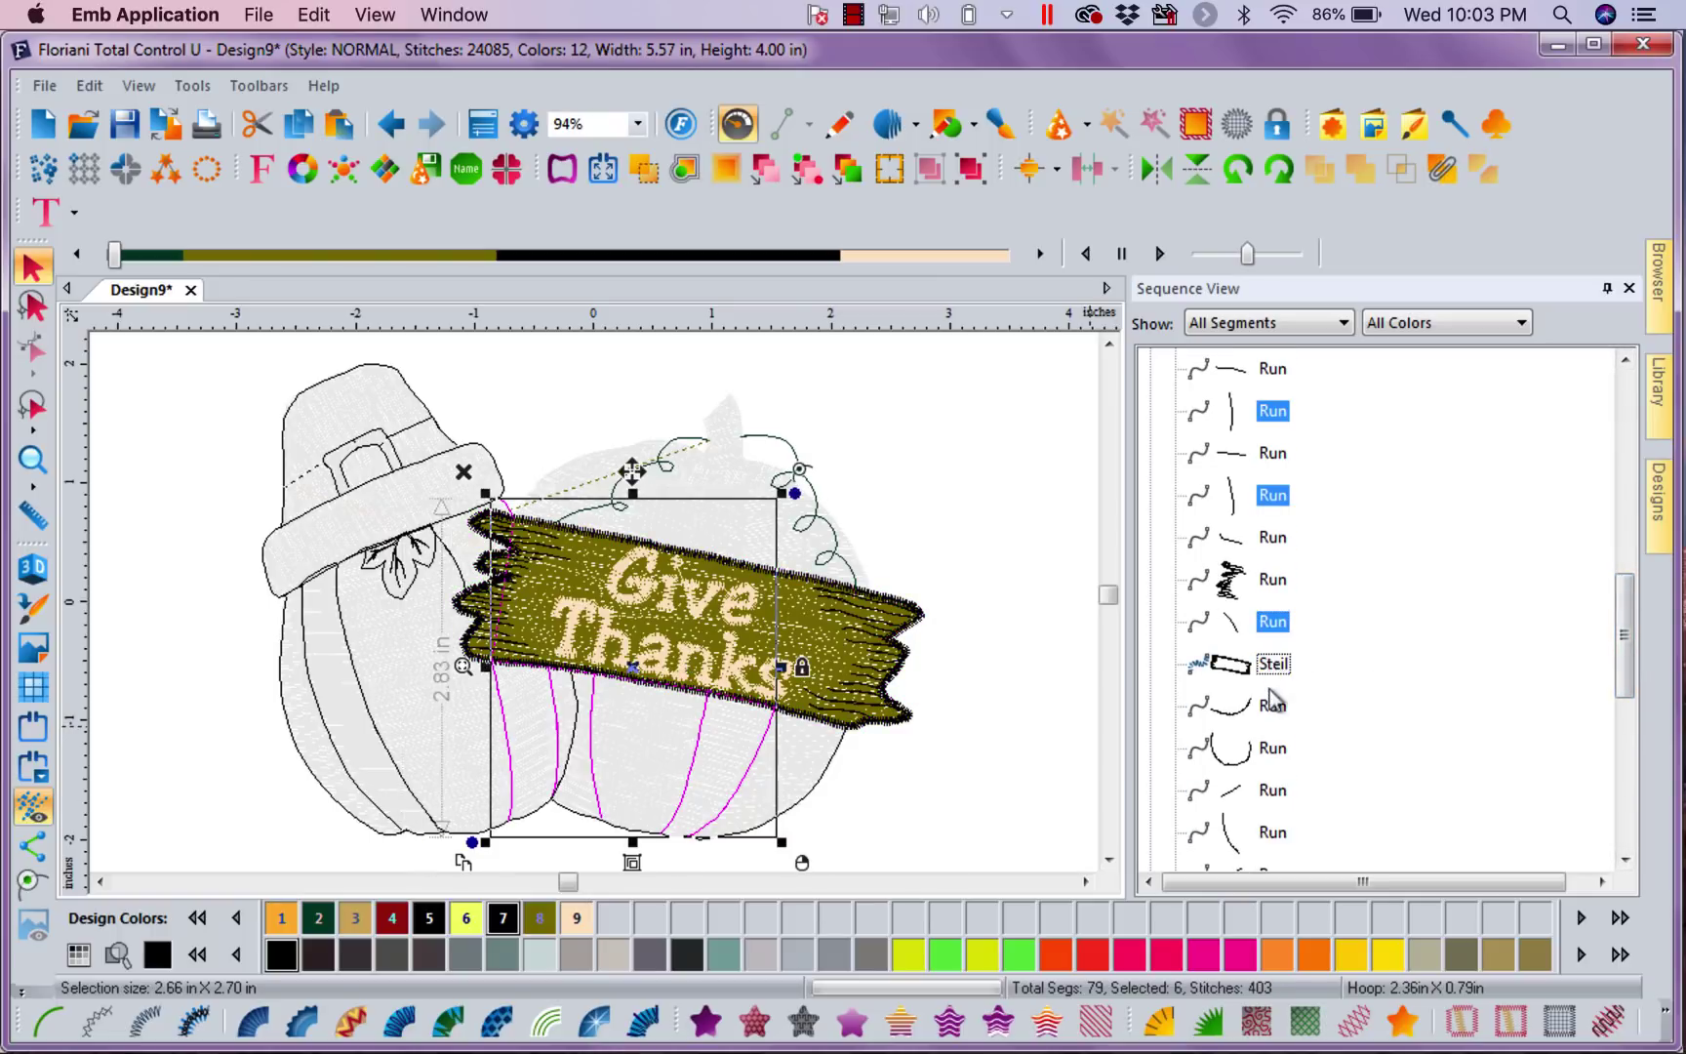
{"action": "left_click", "coordinate": [1273, 748], "text": "ctrl"}
{"action": "left_click", "coordinate": [1284, 792], "text": "ctrl"}
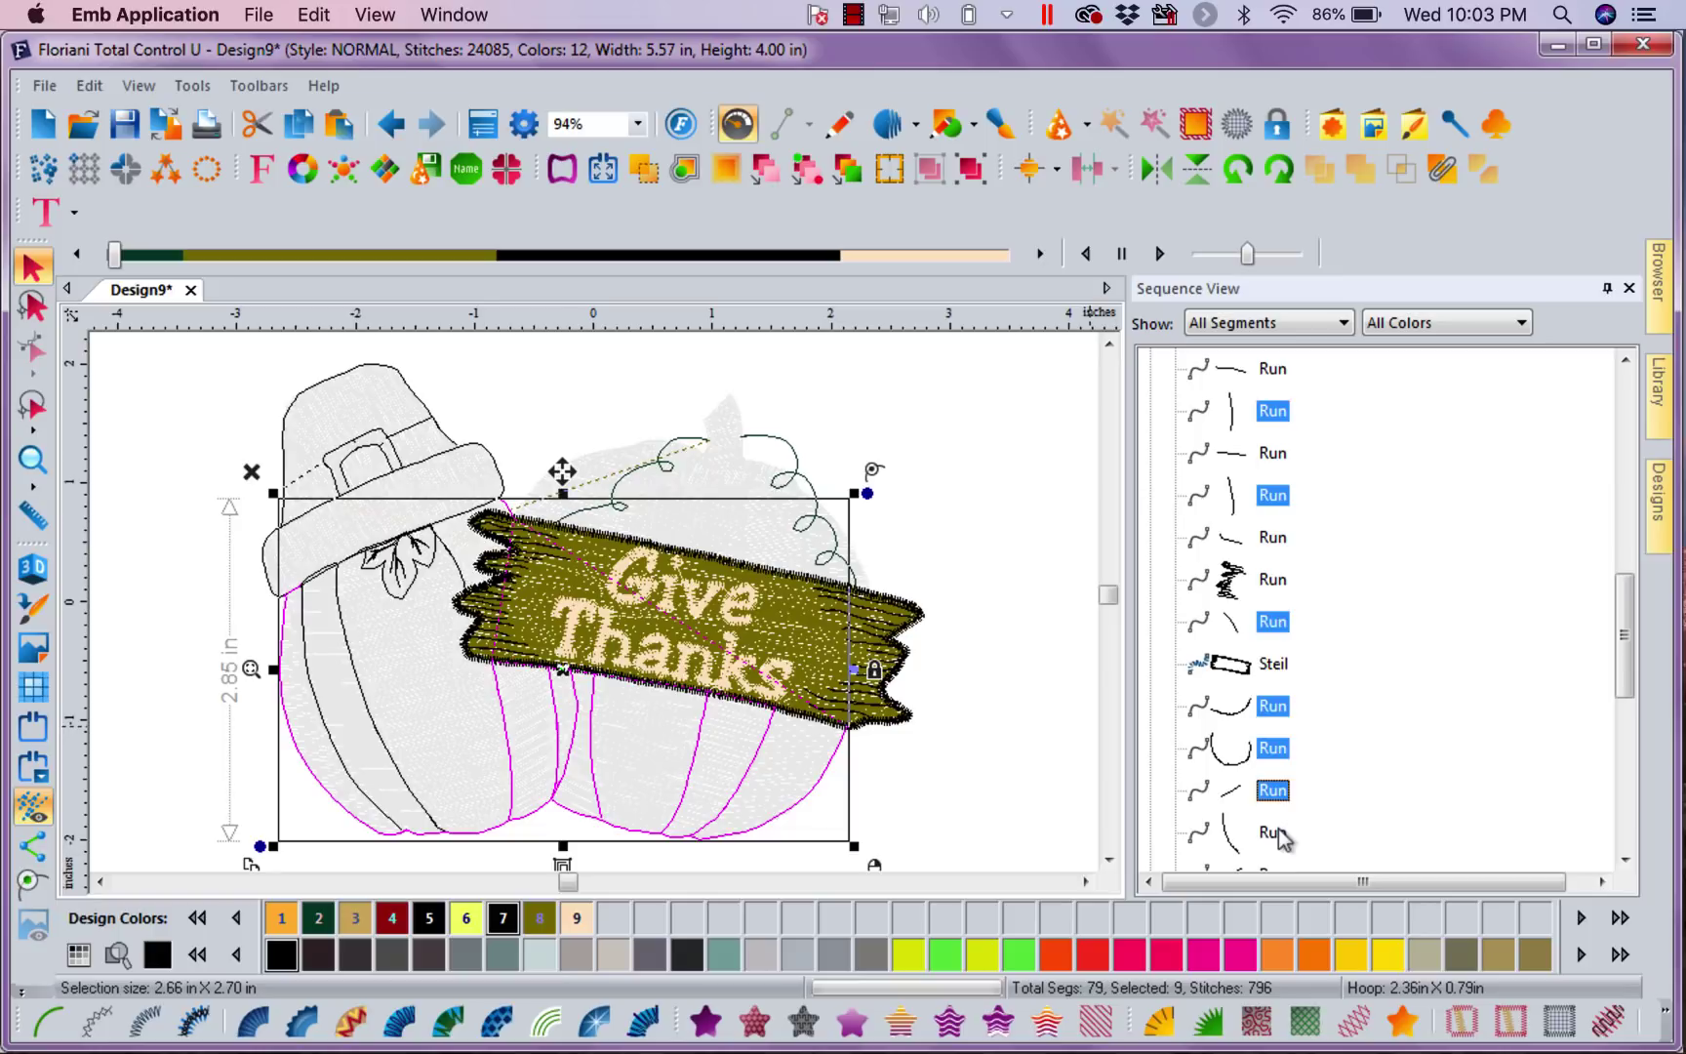
{"action": "left_click", "coordinate": [1278, 834], "text": "ctrl"}
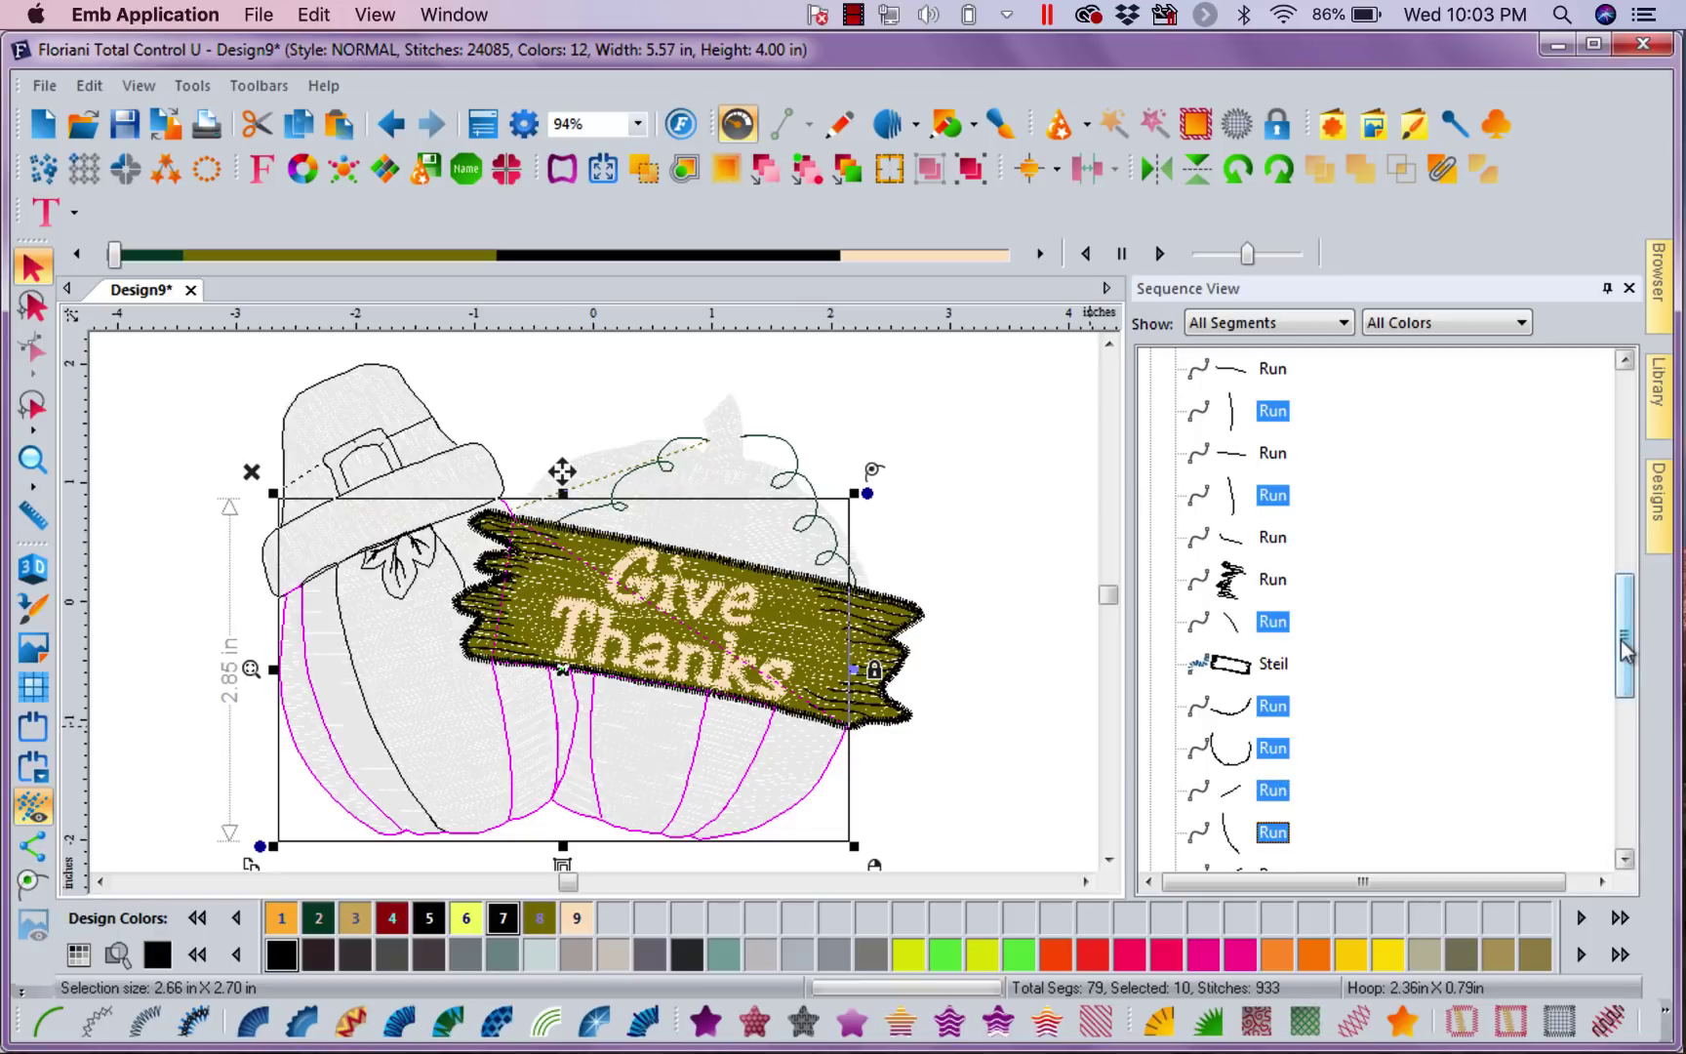
{"action": "left_click_drag", "start_coordinate": [1624, 649], "coordinate": [1624, 688]}
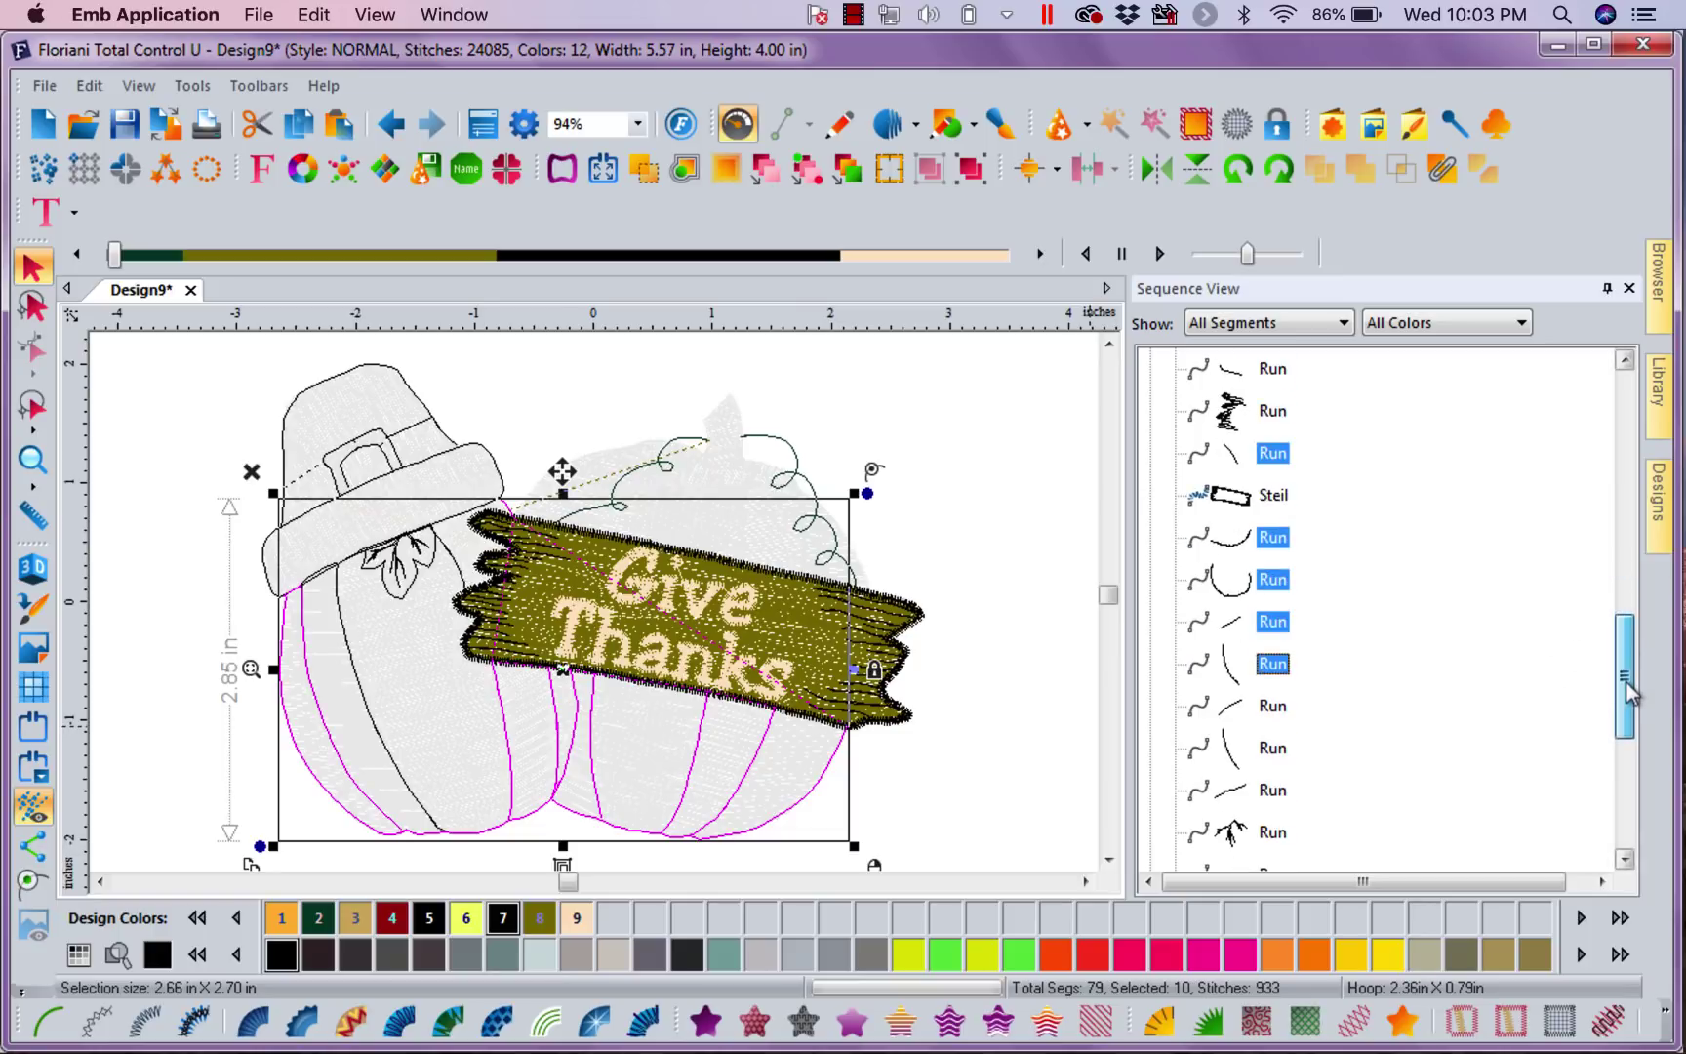
{"action": "left_click", "coordinate": [1283, 717], "text": "ctrl"}
{"action": "left_click", "coordinate": [1279, 752], "text": "ctrl"}
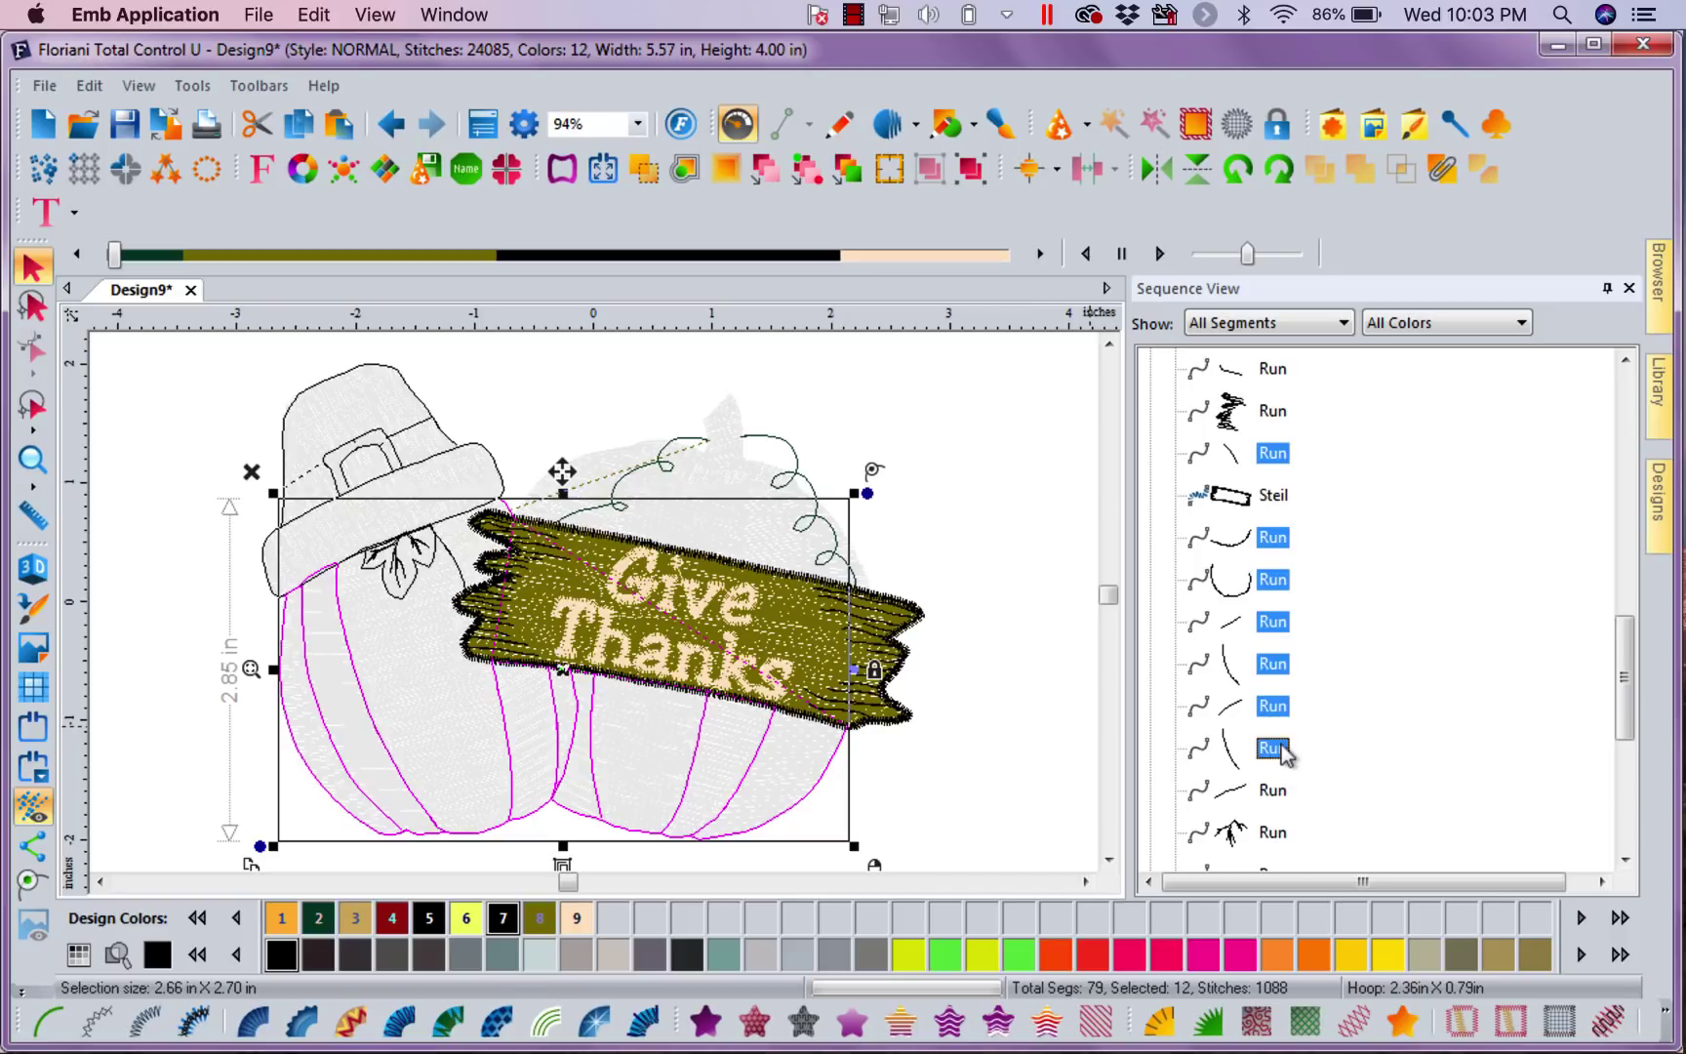
{"action": "left_click", "coordinate": [1273, 795], "text": "ctrl"}
{"action": "left_click", "coordinate": [1274, 833], "text": "ctrl"}
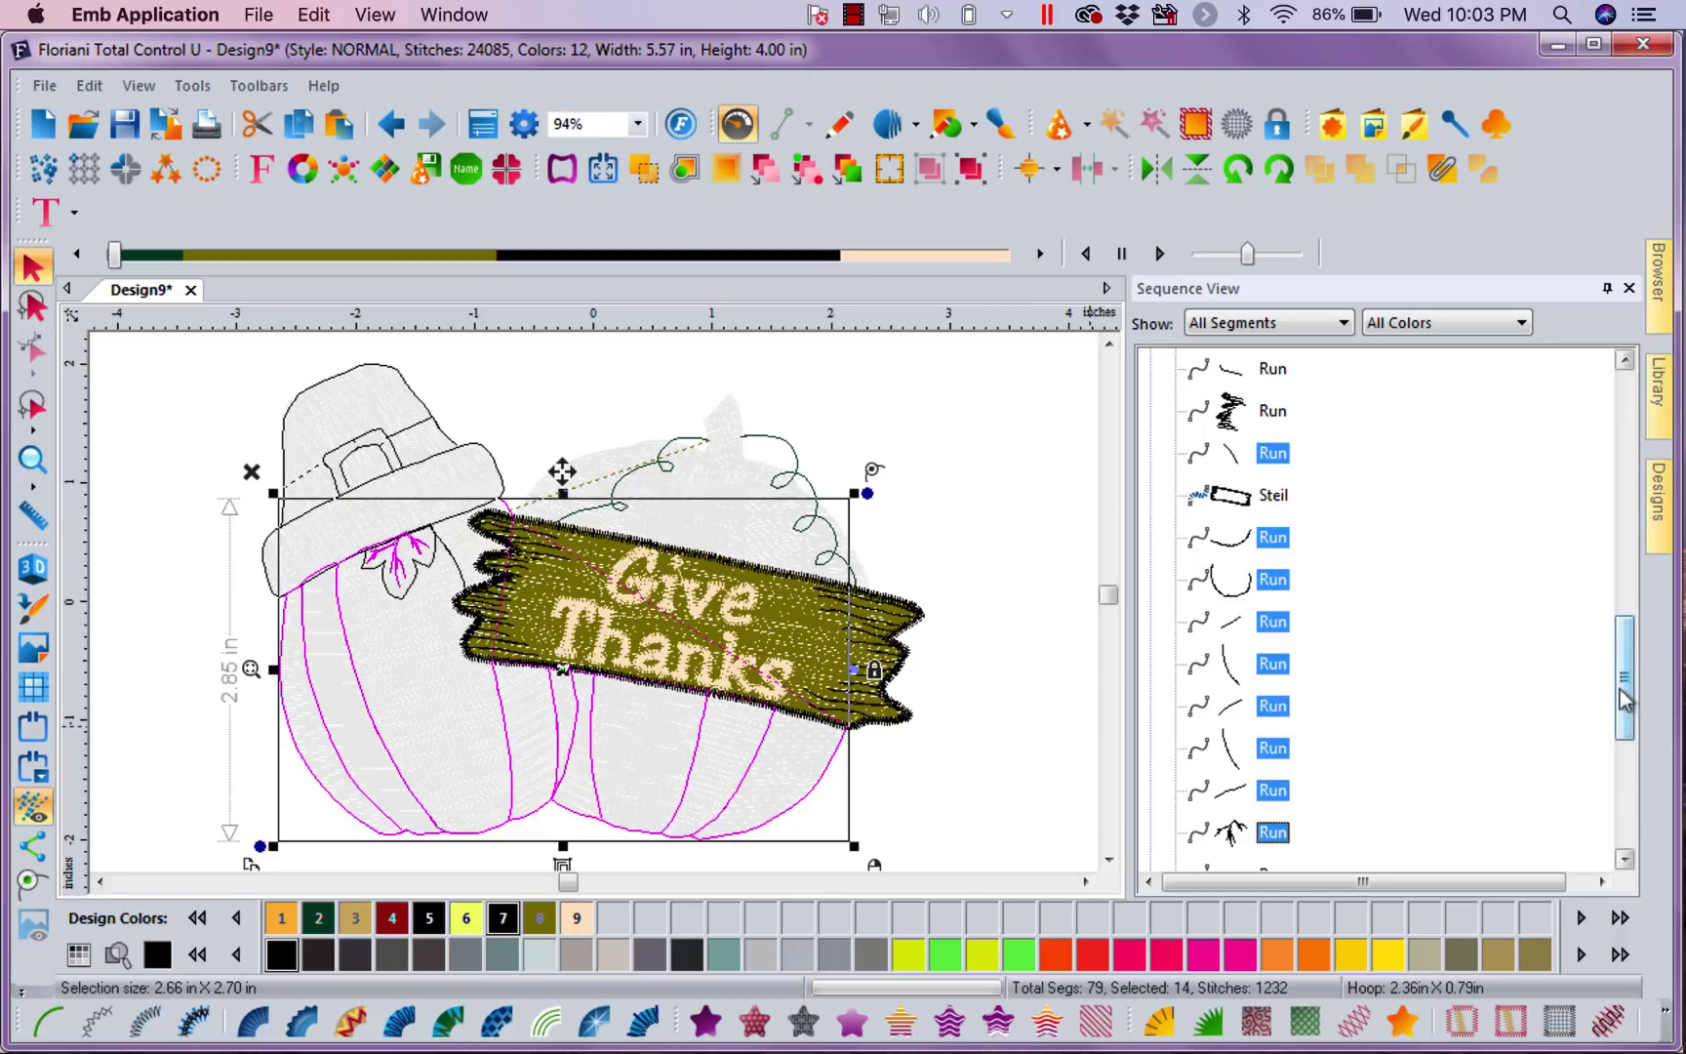
Add the hat brim and remaining hat outline runs to complete the 23-run selection.
{"action": "left_click_drag", "start_coordinate": [1625, 698], "coordinate": [1624, 782]}
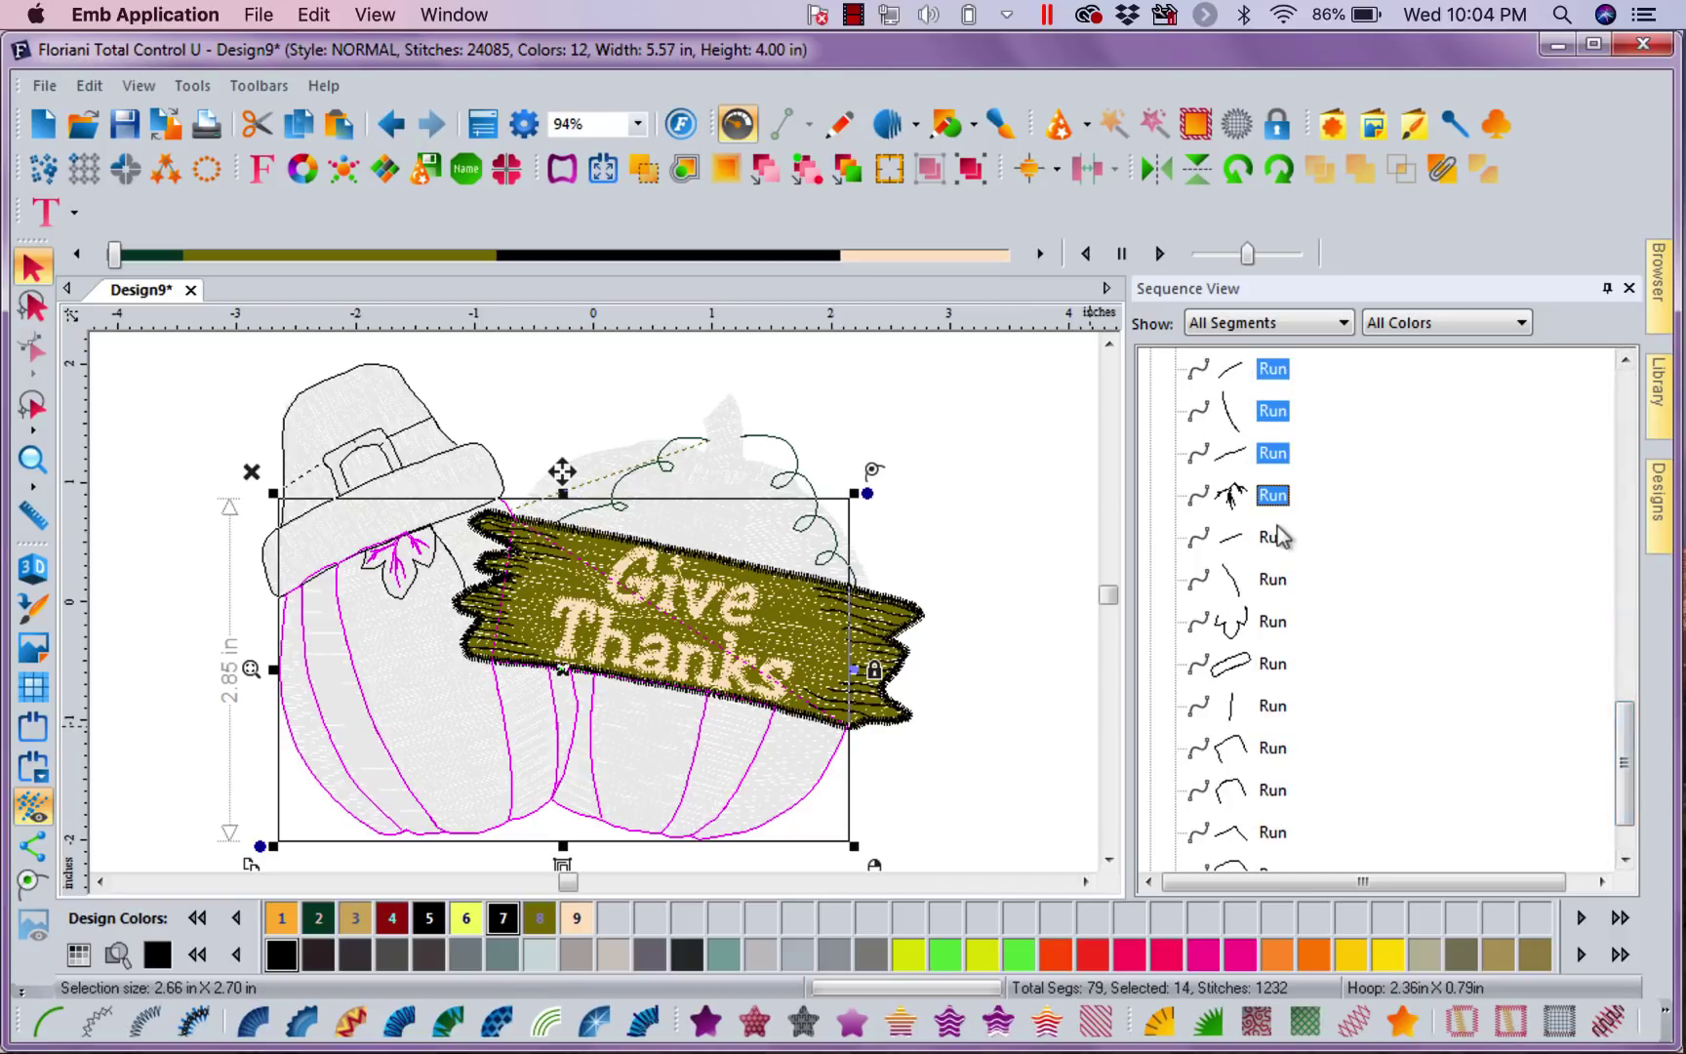
{"action": "left_click", "coordinate": [1276, 583], "text": "ctrl"}
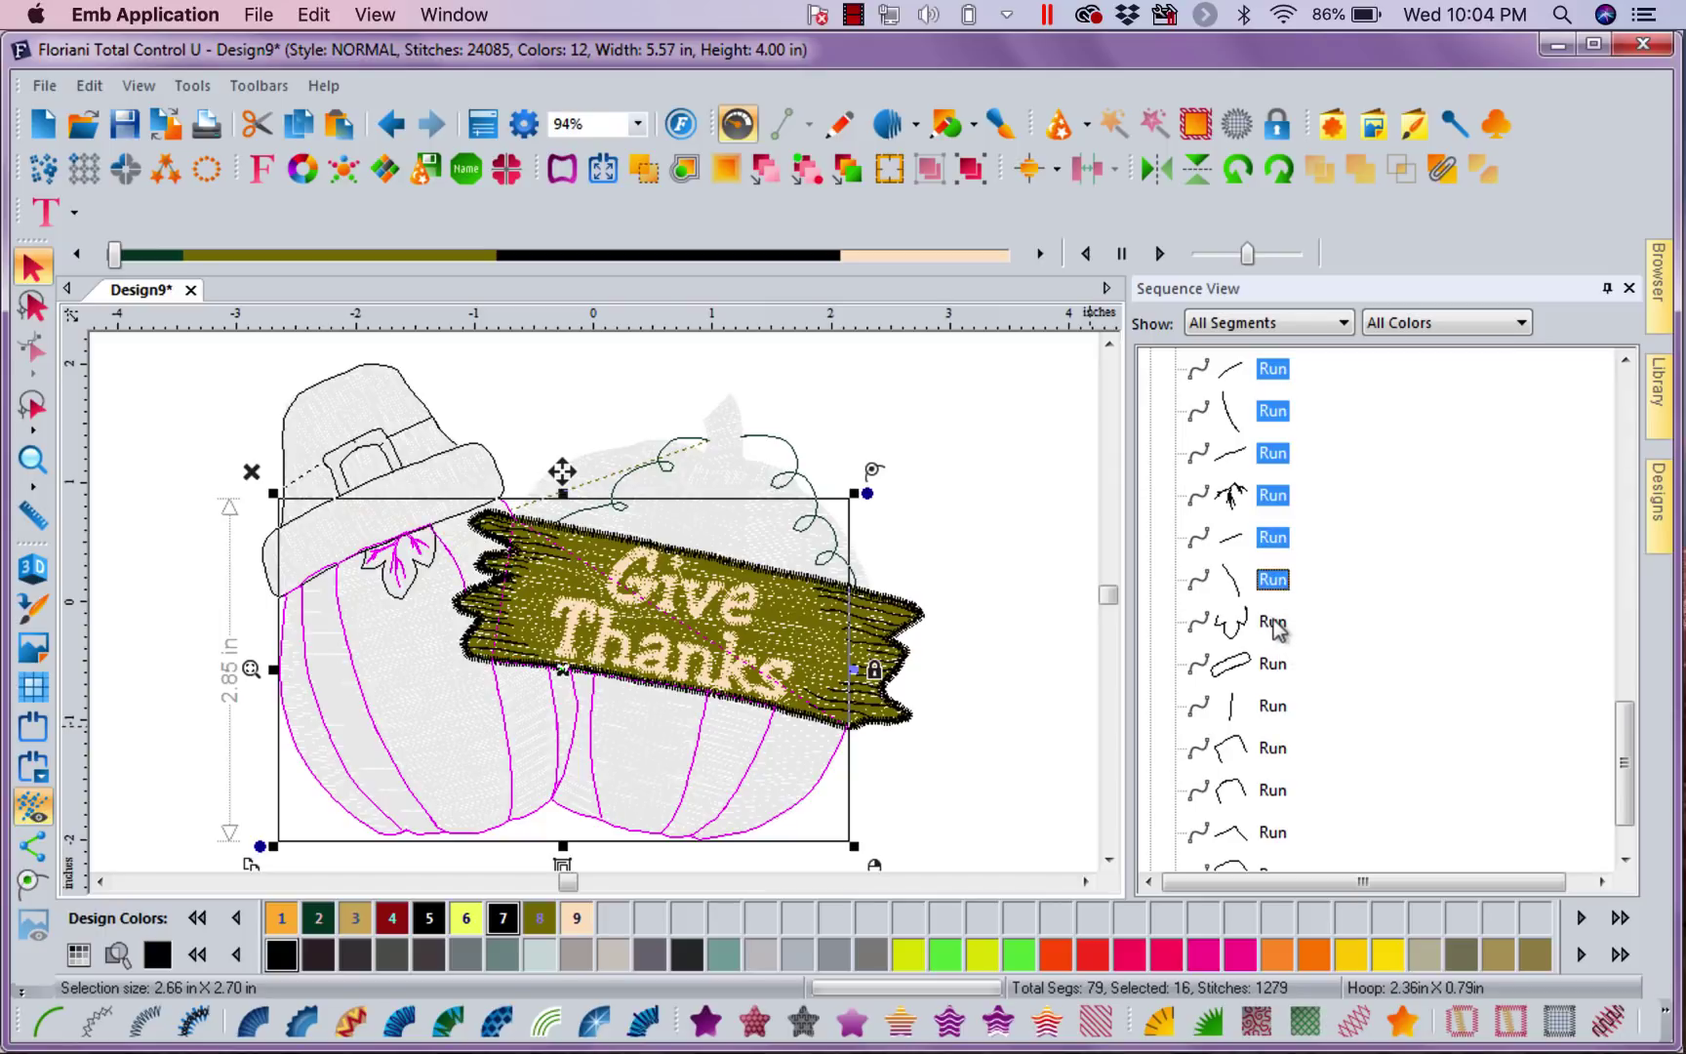
{"action": "left_click", "coordinate": [1272, 621], "text": "ctrl"}
{"action": "left_click", "coordinate": [1271, 664], "text": "ctrl"}
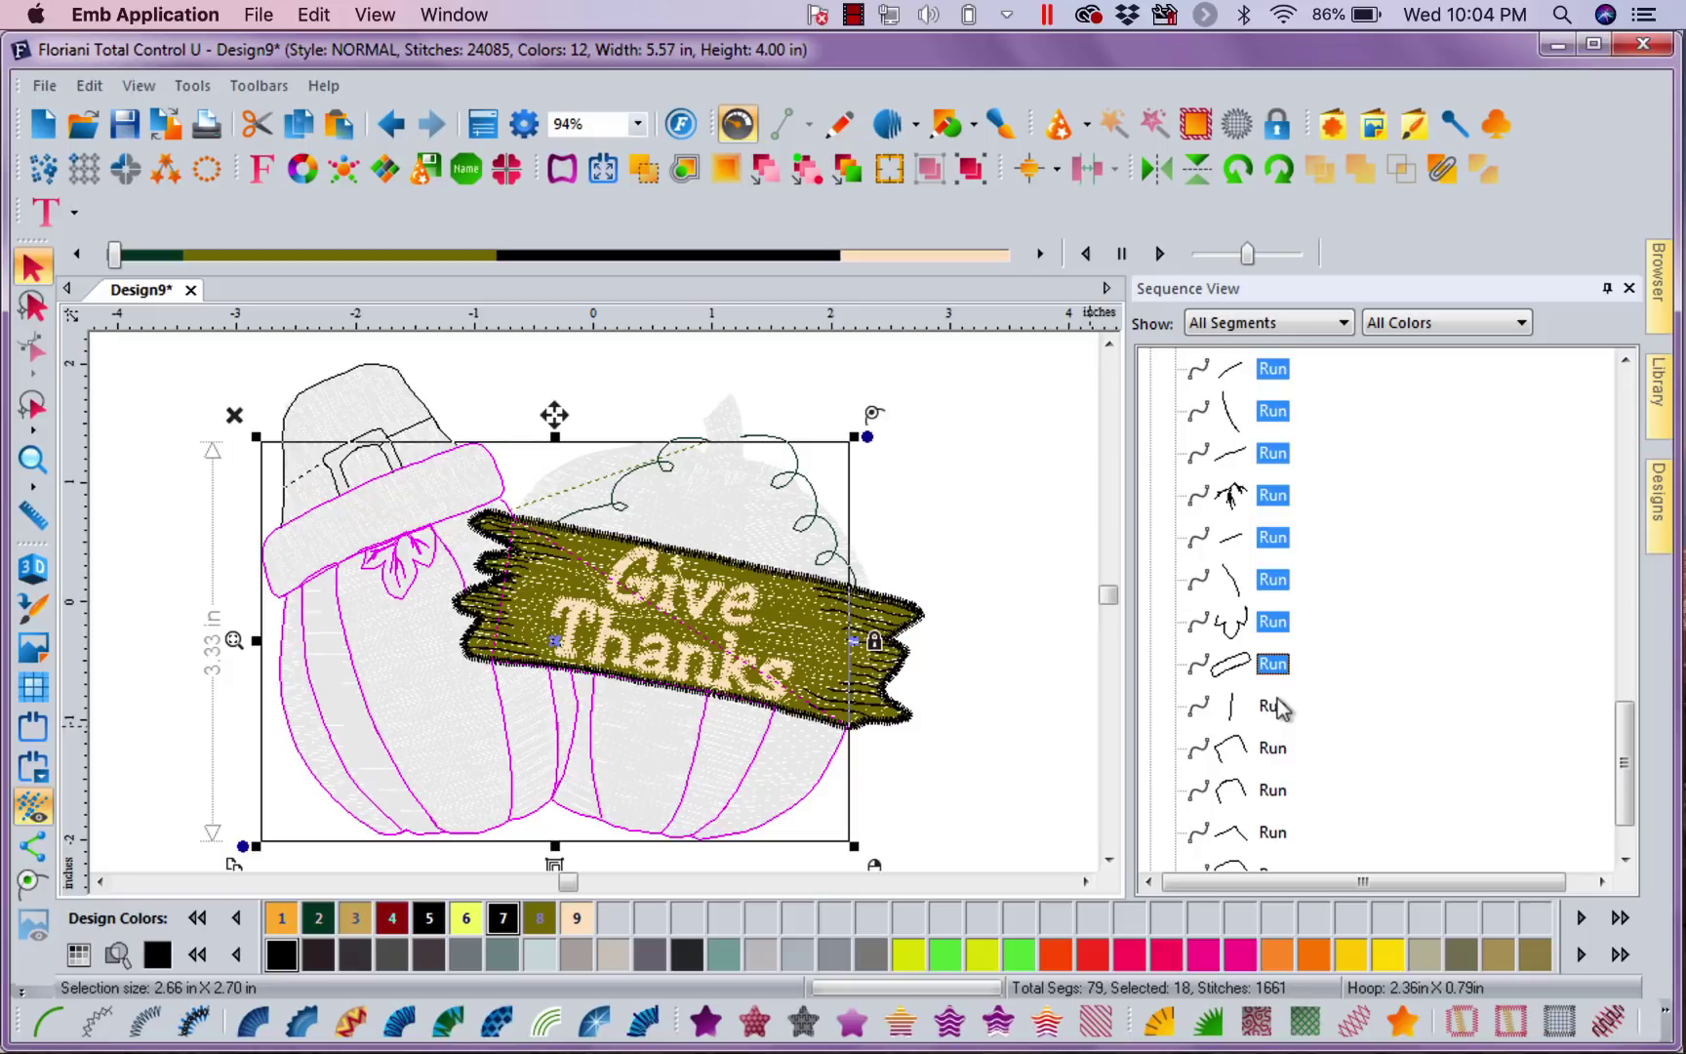
{"action": "left_click", "coordinate": [1272, 705], "text": "ctrl"}
{"action": "left_click", "coordinate": [1277, 748], "text": "ctrl"}
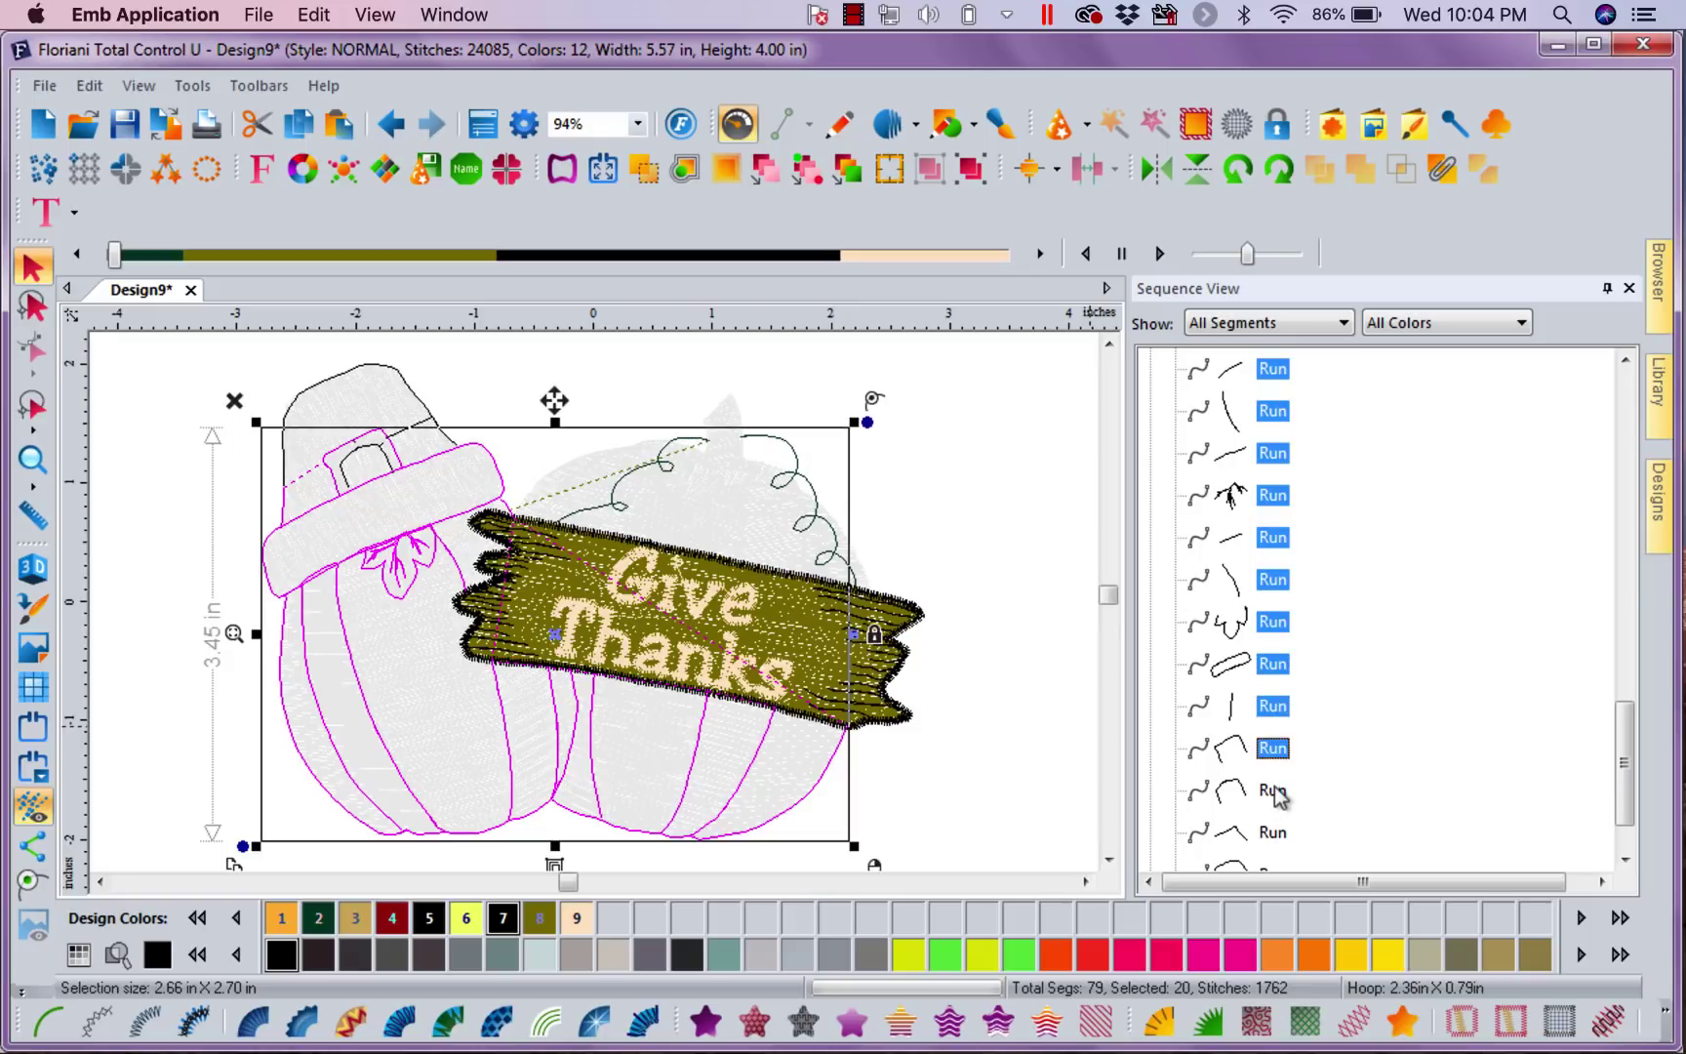
{"action": "left_click", "coordinate": [1274, 790], "text": "ctrl"}
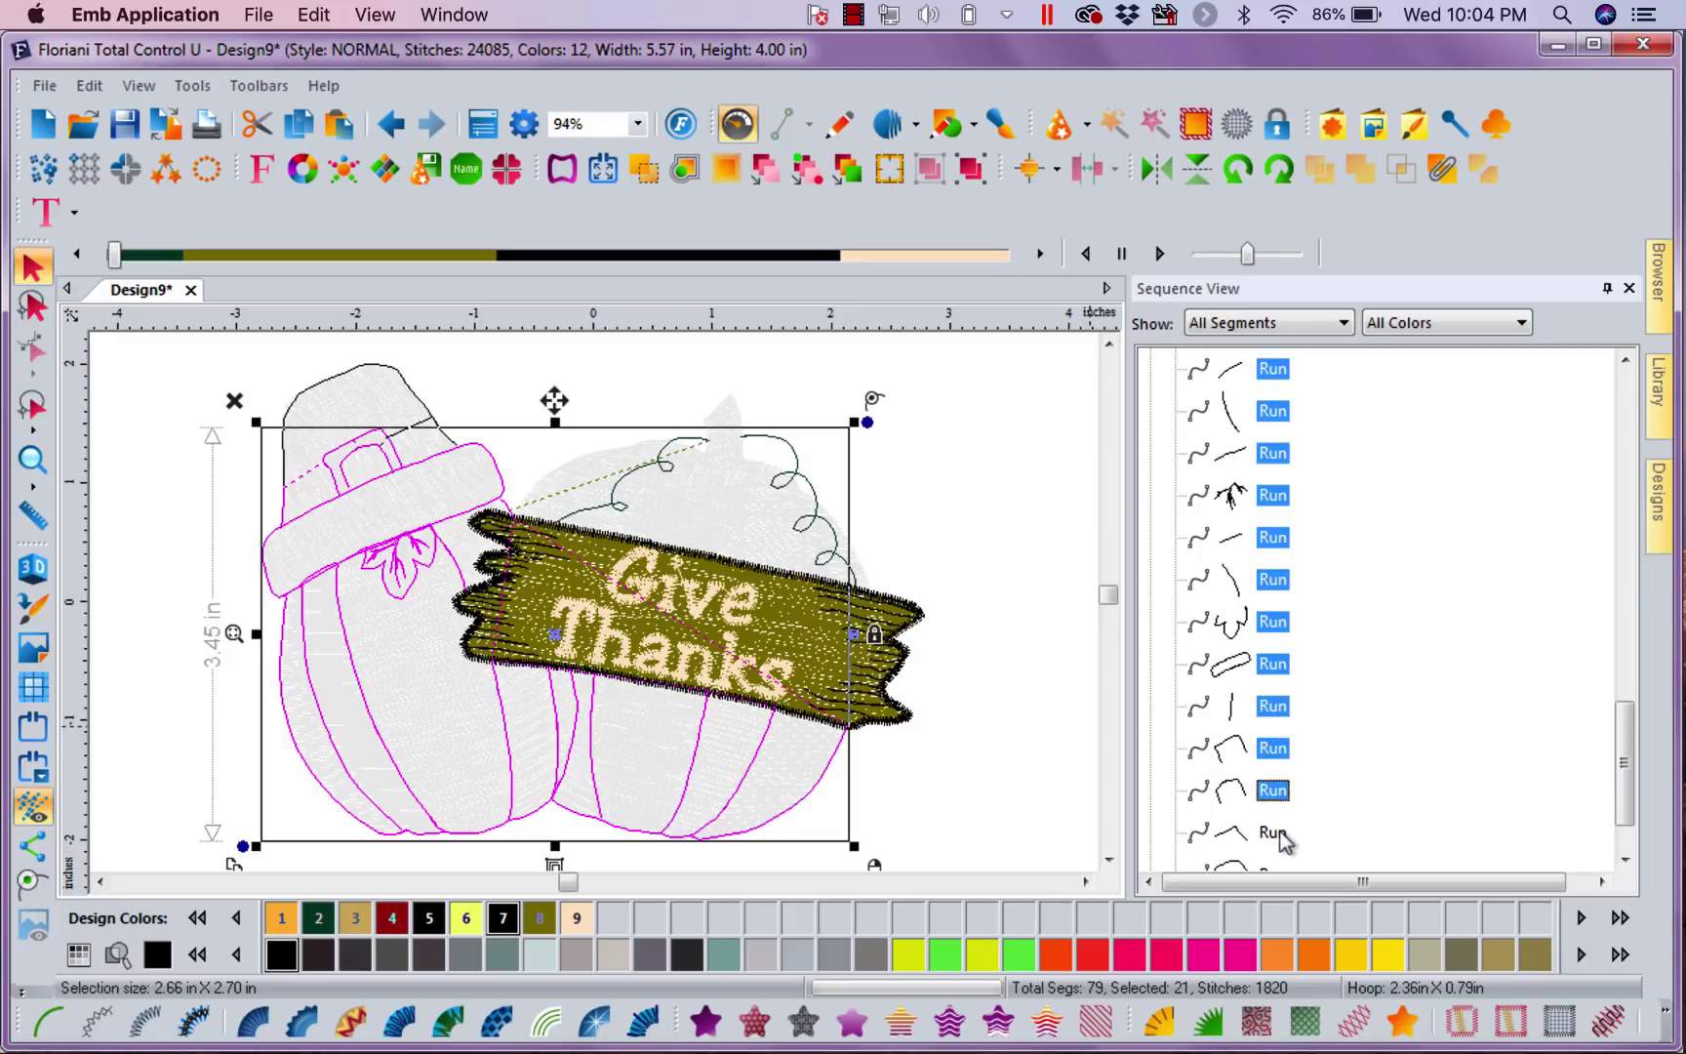
{"action": "left_click", "coordinate": [1274, 833], "text": "ctrl"}
{"action": "left_click_drag", "start_coordinate": [1623, 739], "coordinate": [1637, 768]}
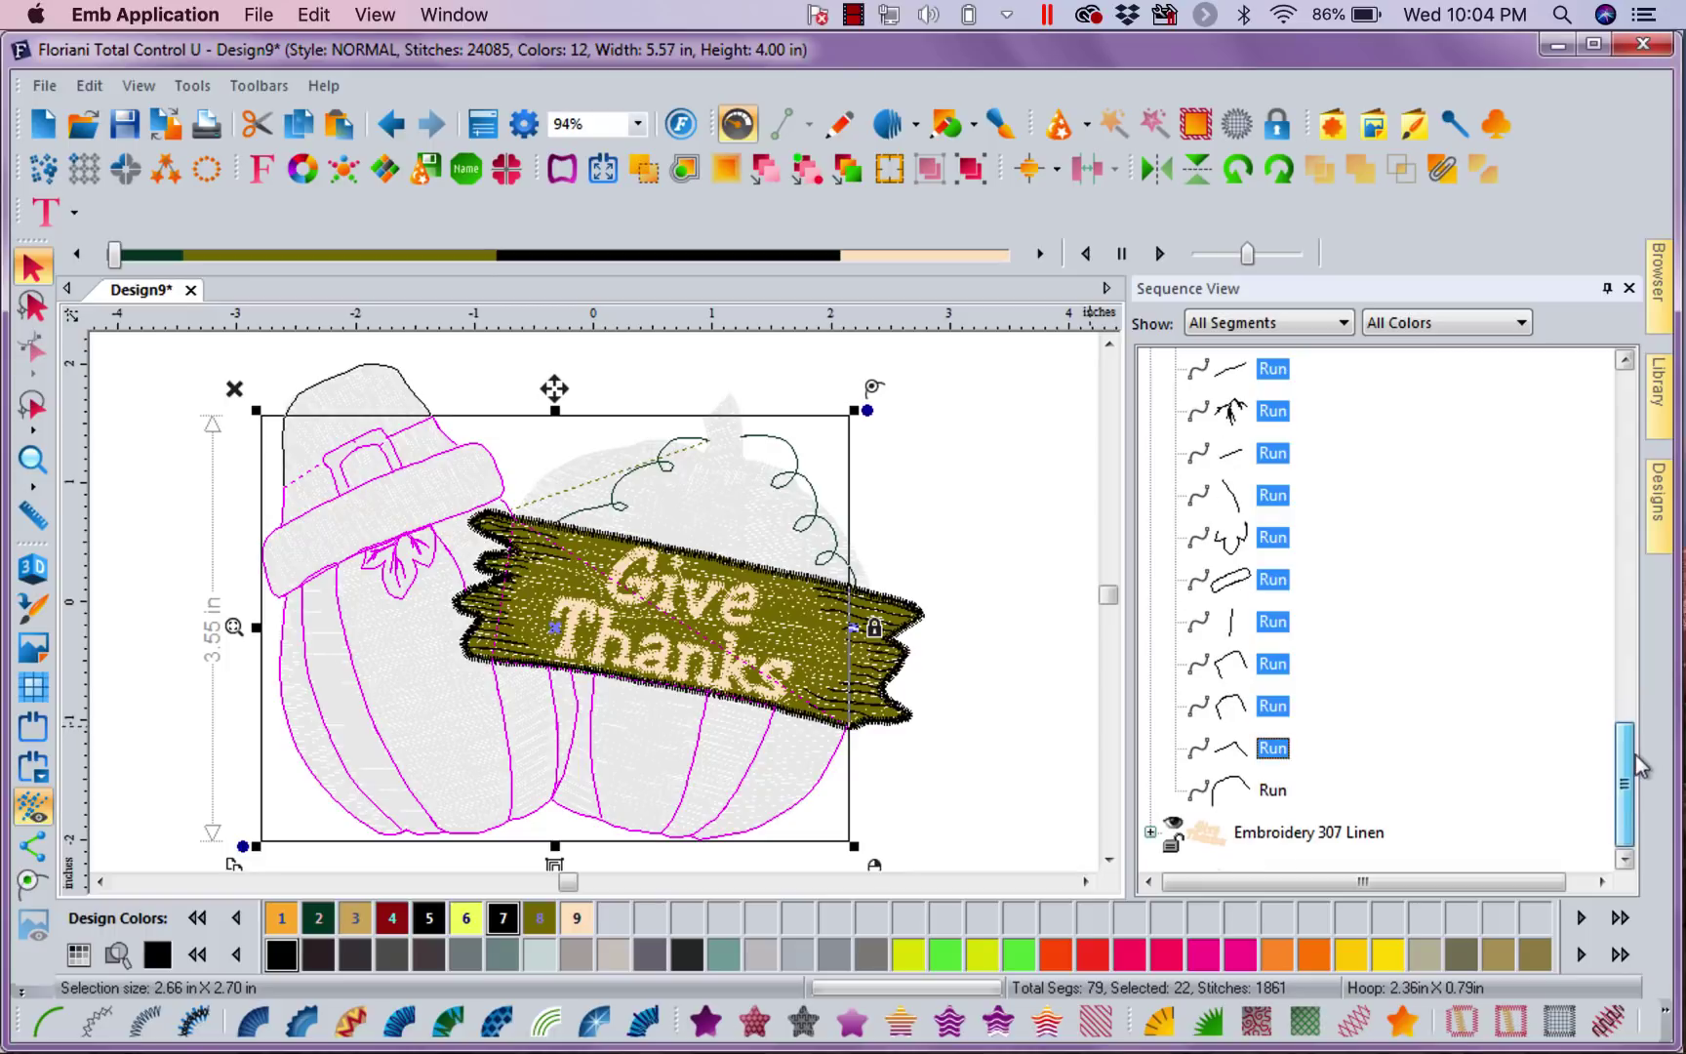
{"action": "left_click", "coordinate": [1274, 791], "text": "ctrl"}
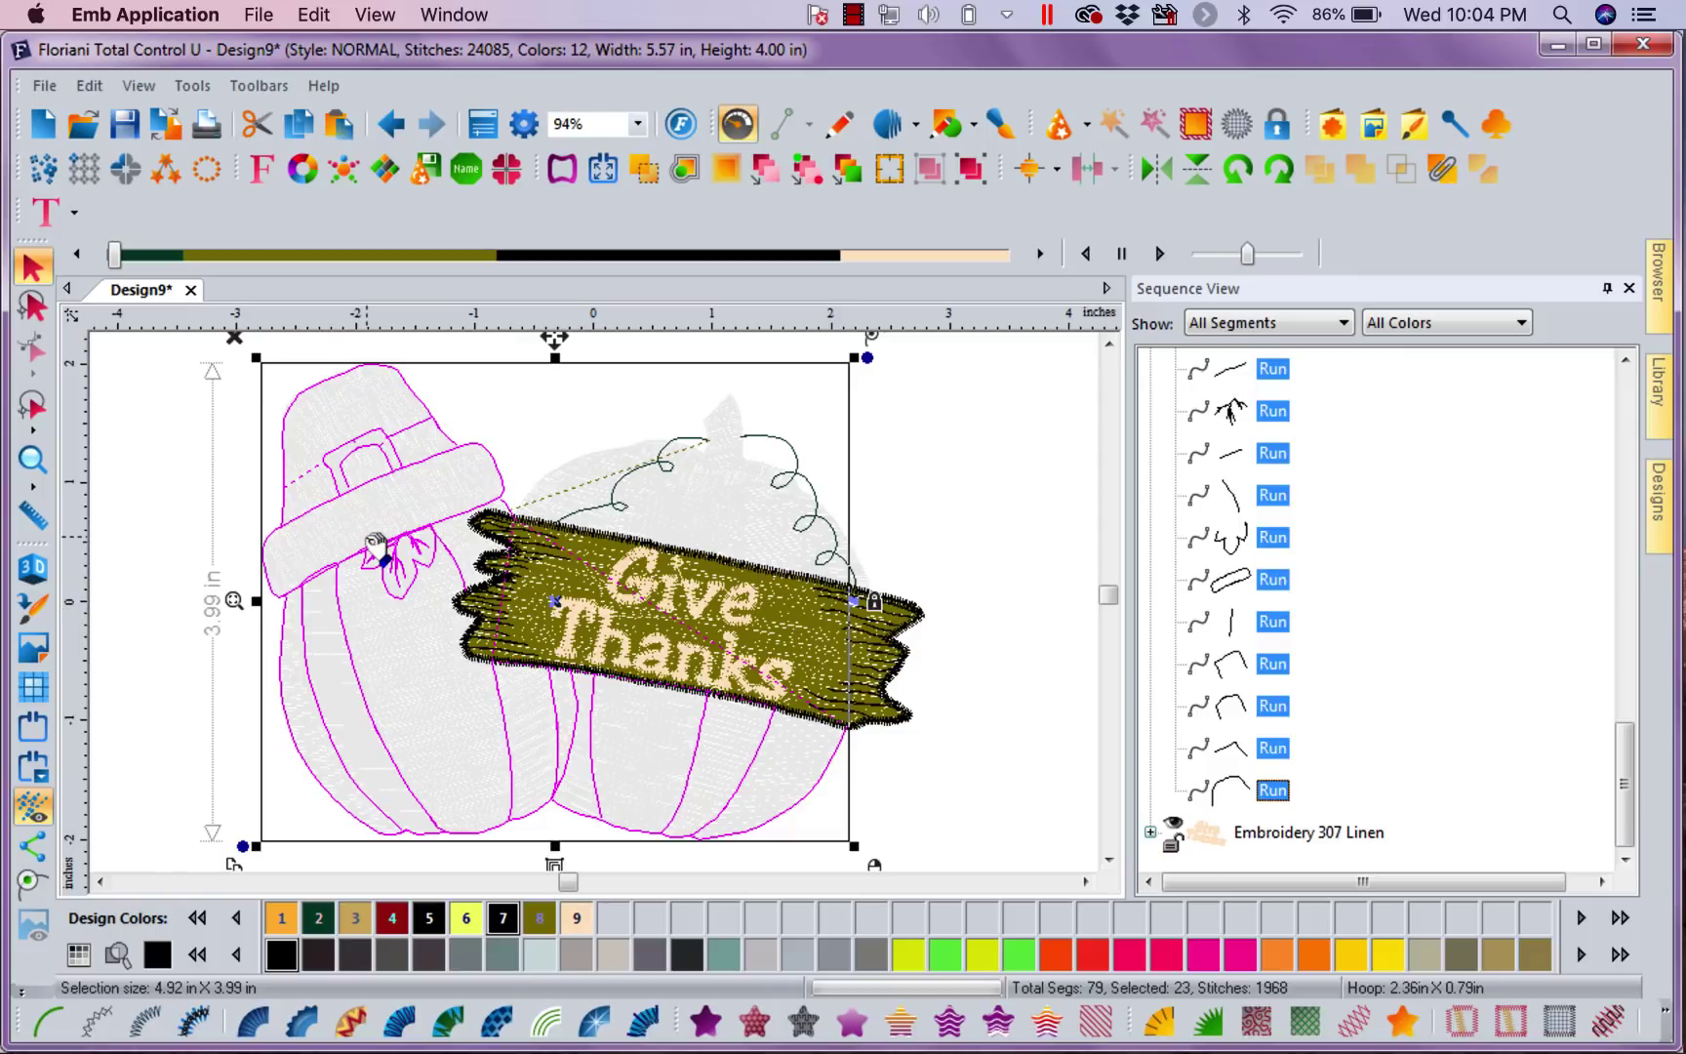
Delete the gathered outline runs, then select the whole Give Thanks sign group.
{"action": "key", "text": "Delete"}
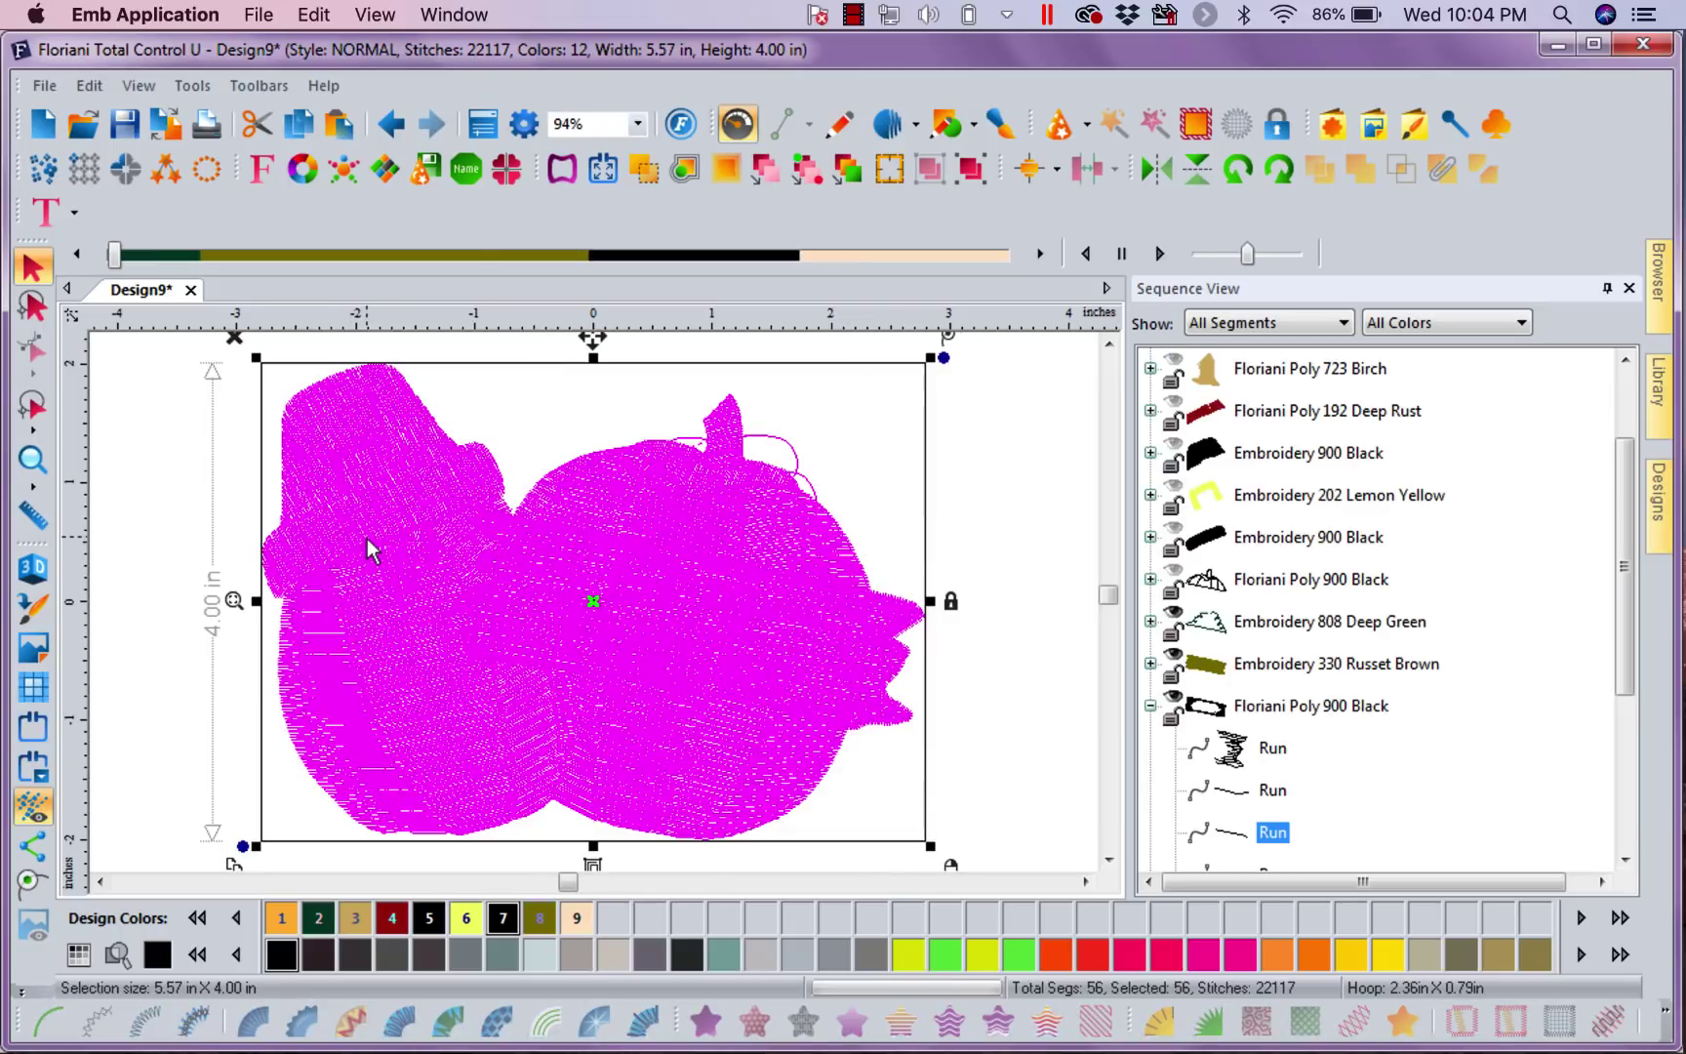
{"action": "left_click", "coordinate": [1042, 503]}
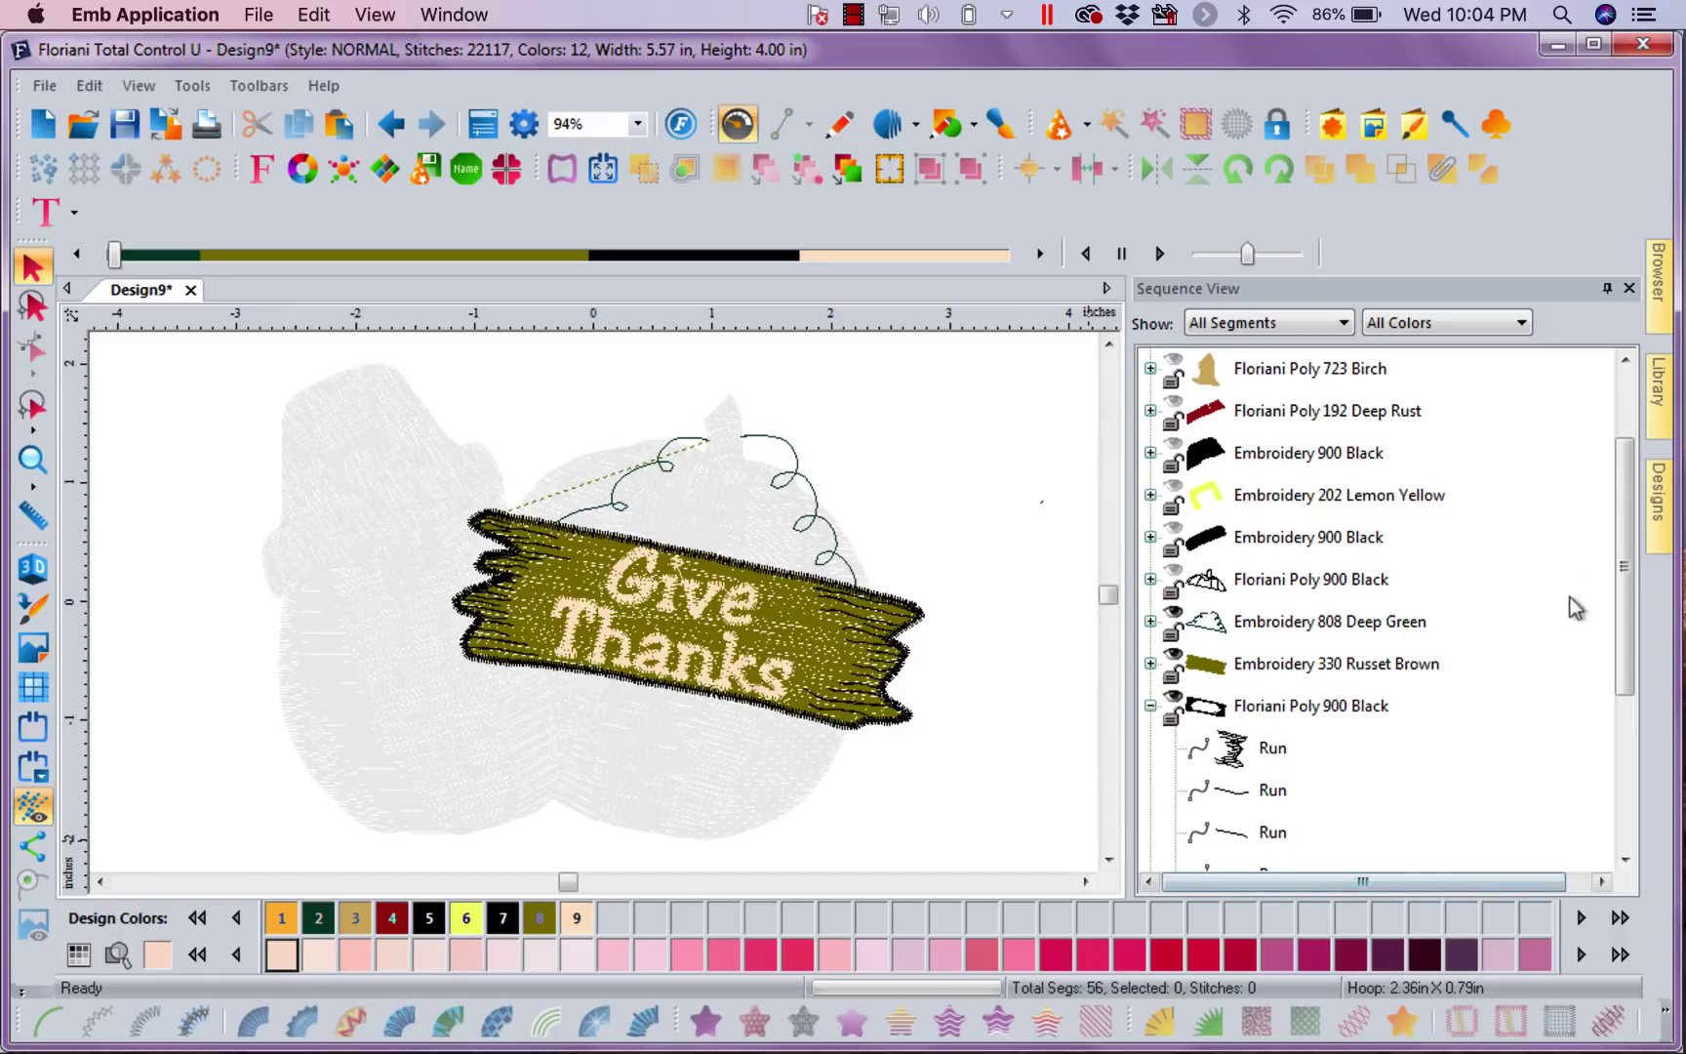
{"action": "left_click_drag", "start_coordinate": [1620, 527], "coordinate": [1623, 717]}
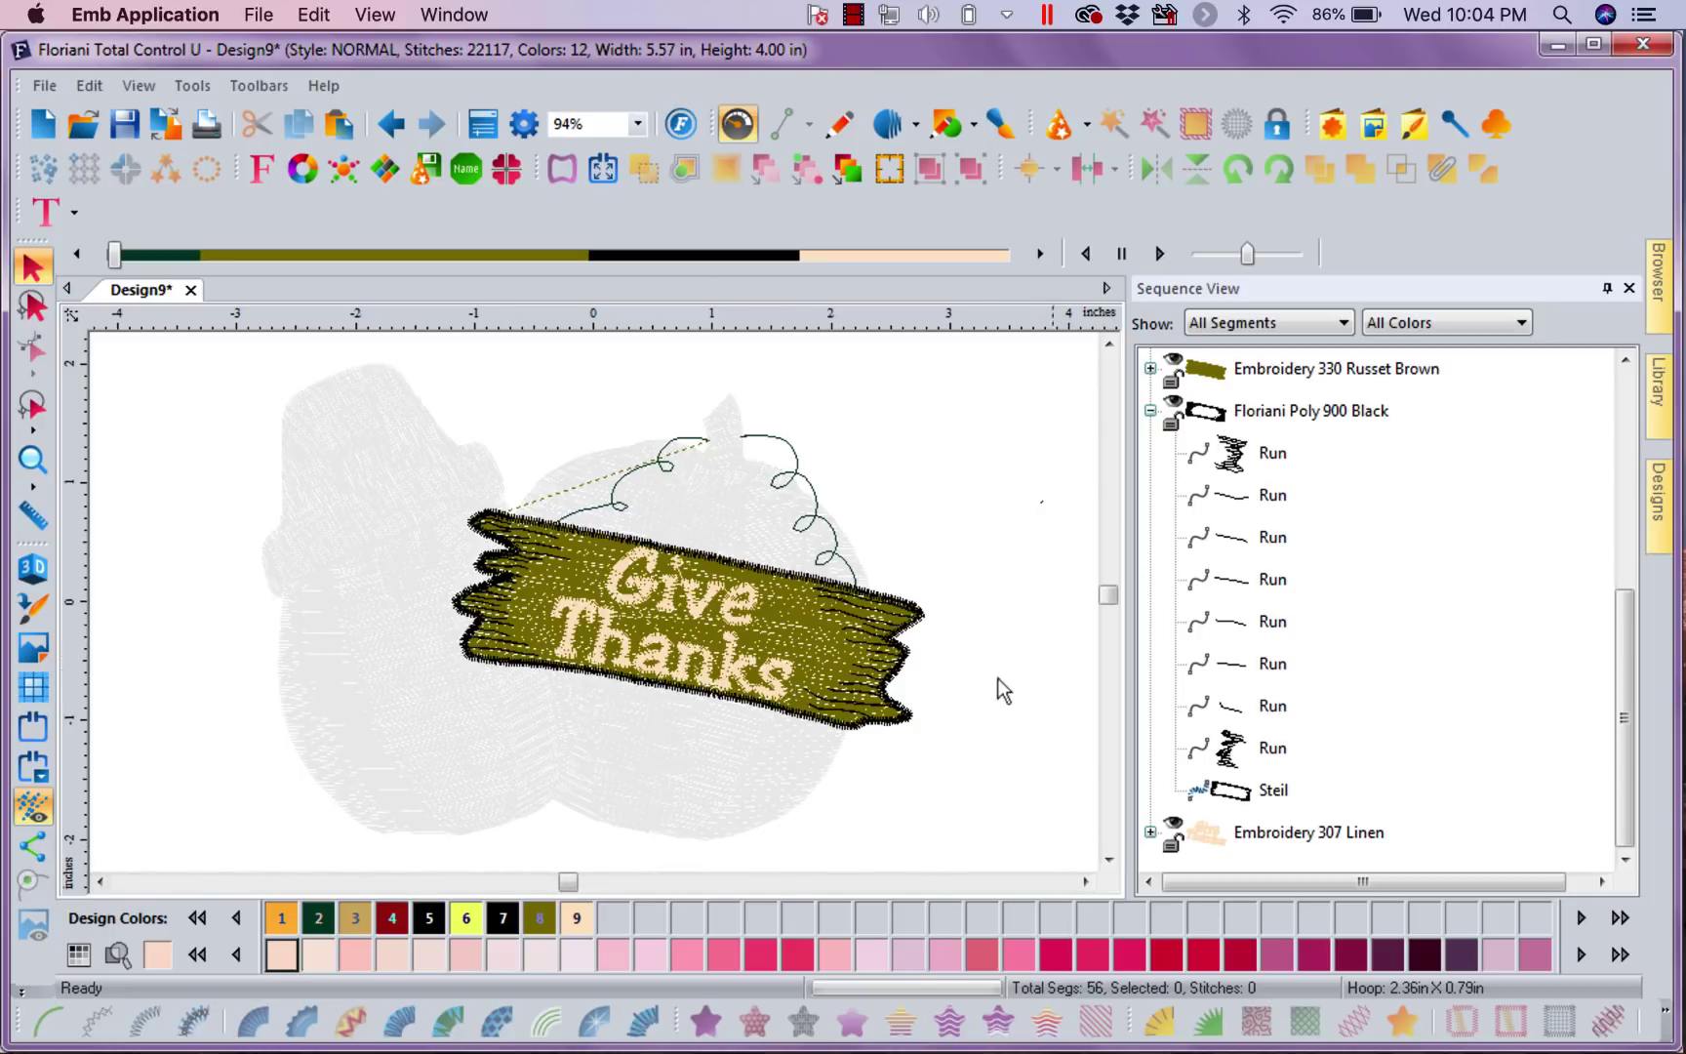
{"action": "left_click", "coordinate": [795, 463]}
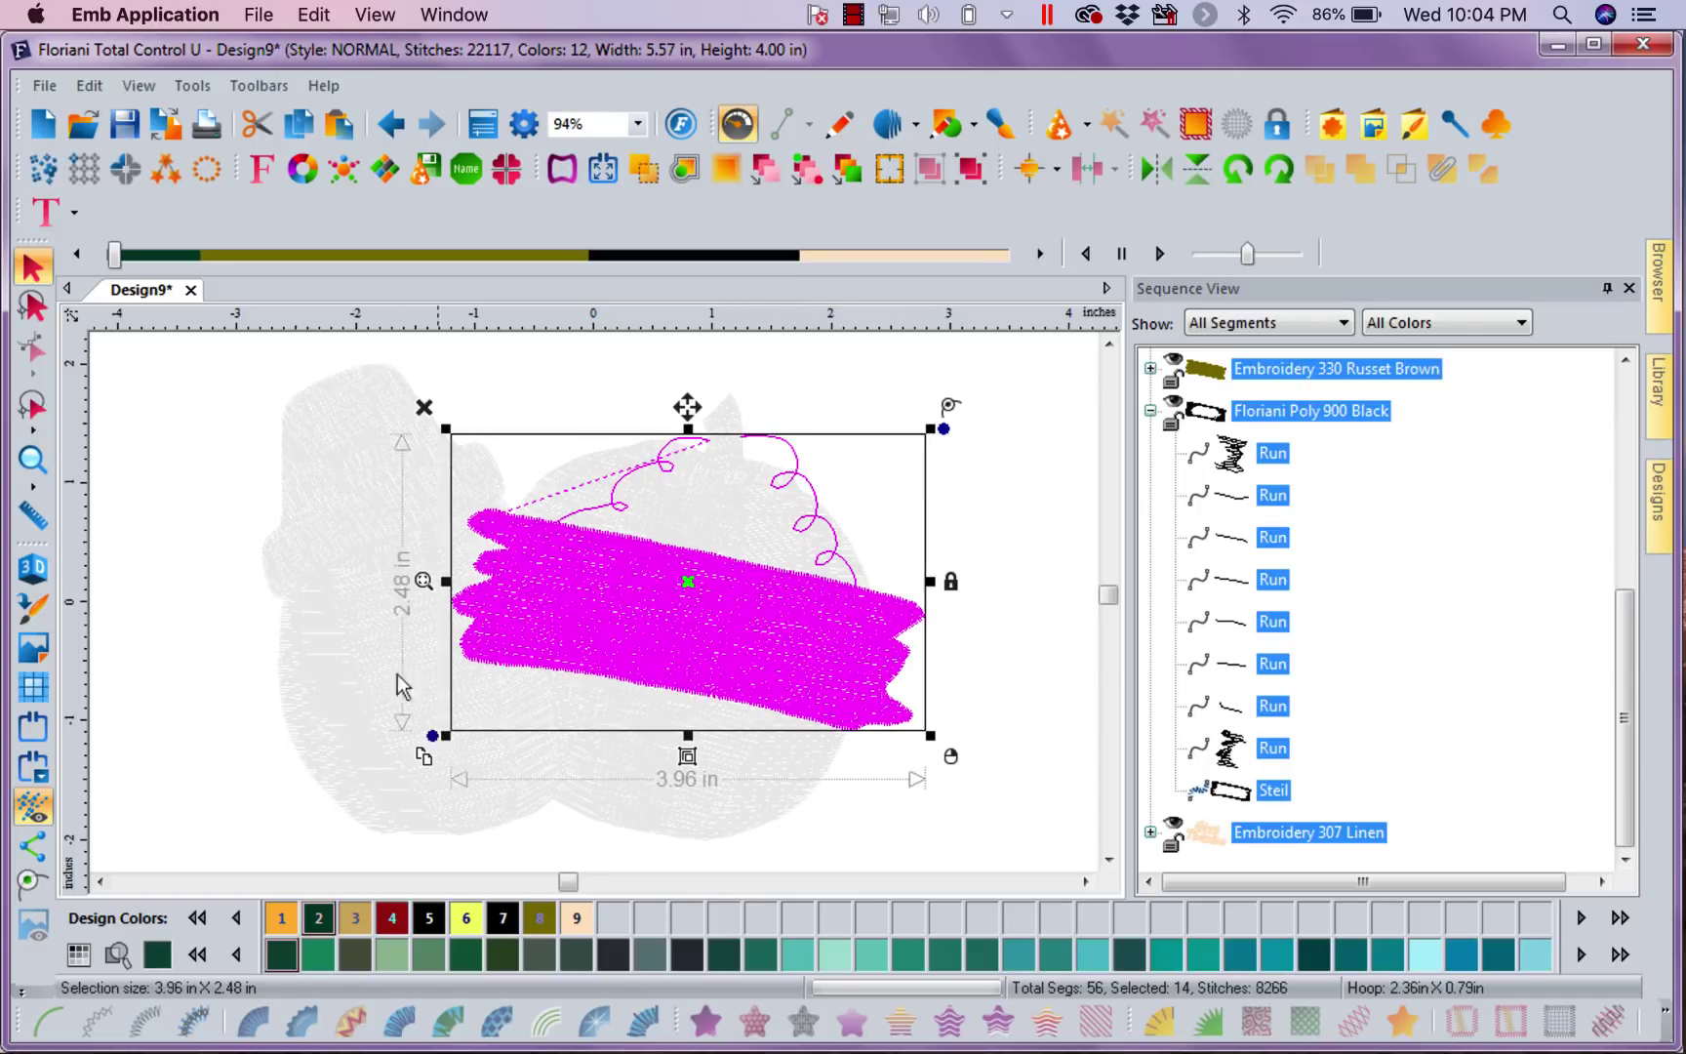
Copy the Give Thanks sign, paste it into a new Design10, and reselect it.
{"action": "right_click", "coordinate": [629, 673]}
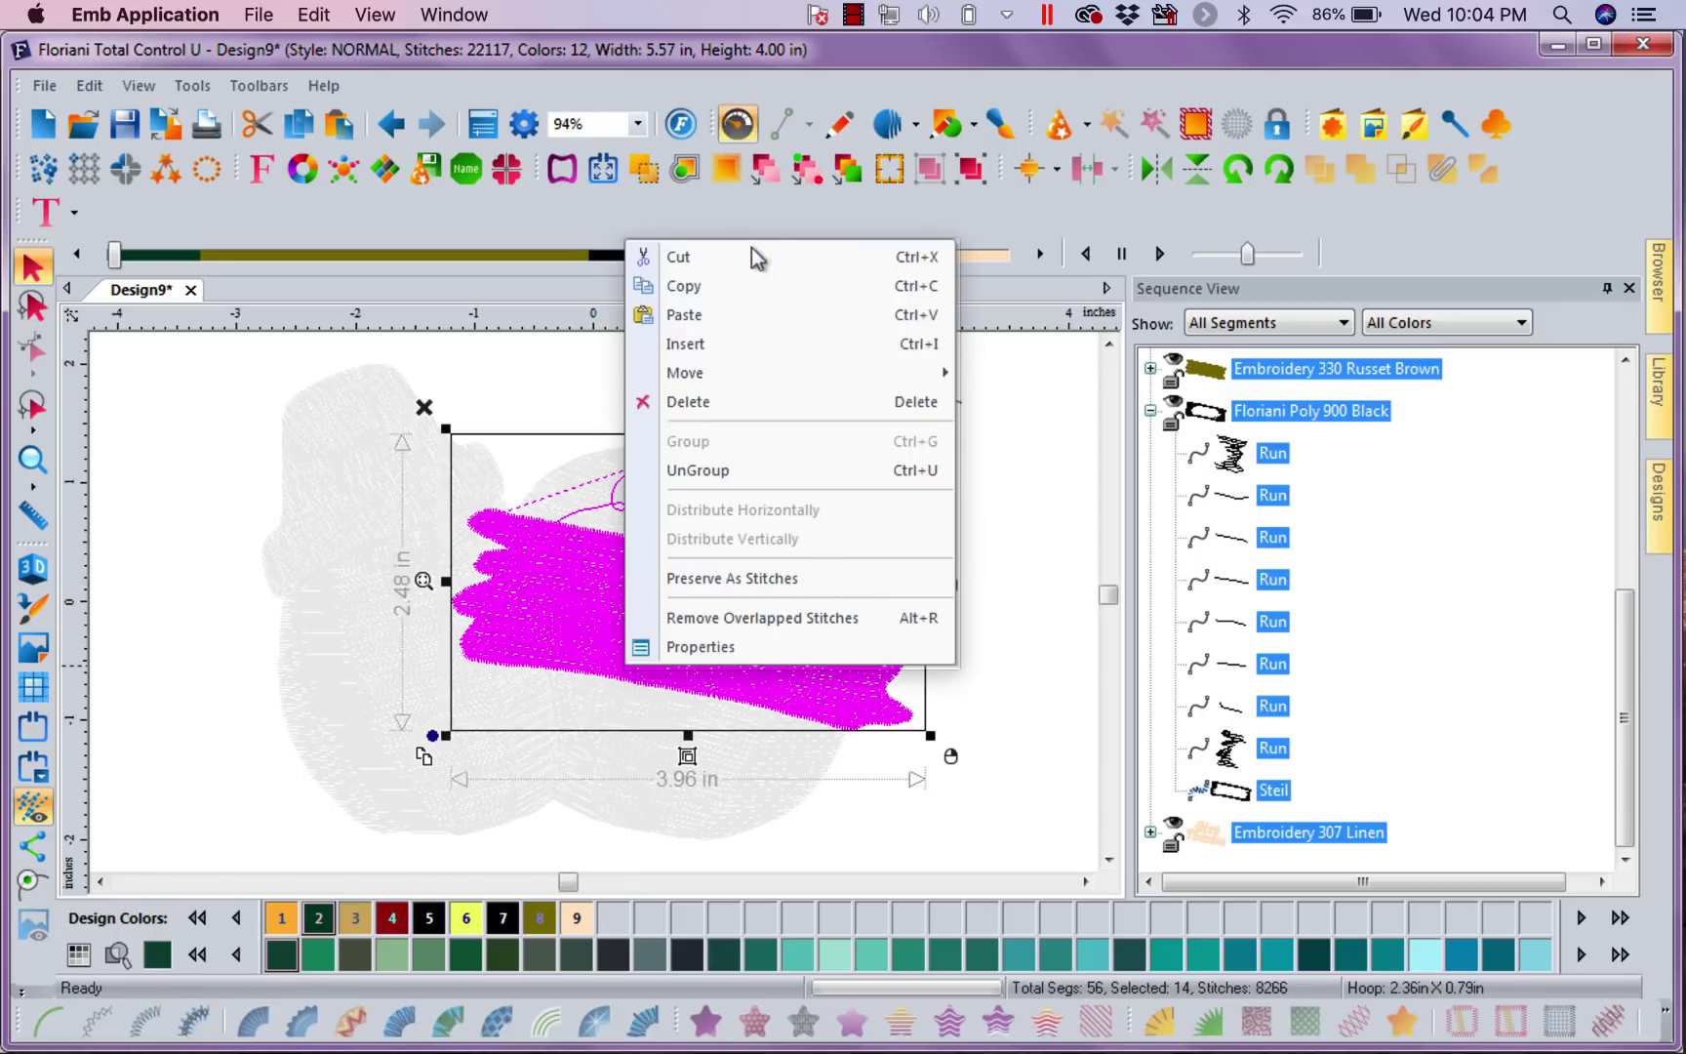
{"action": "left_click", "coordinate": [734, 285]}
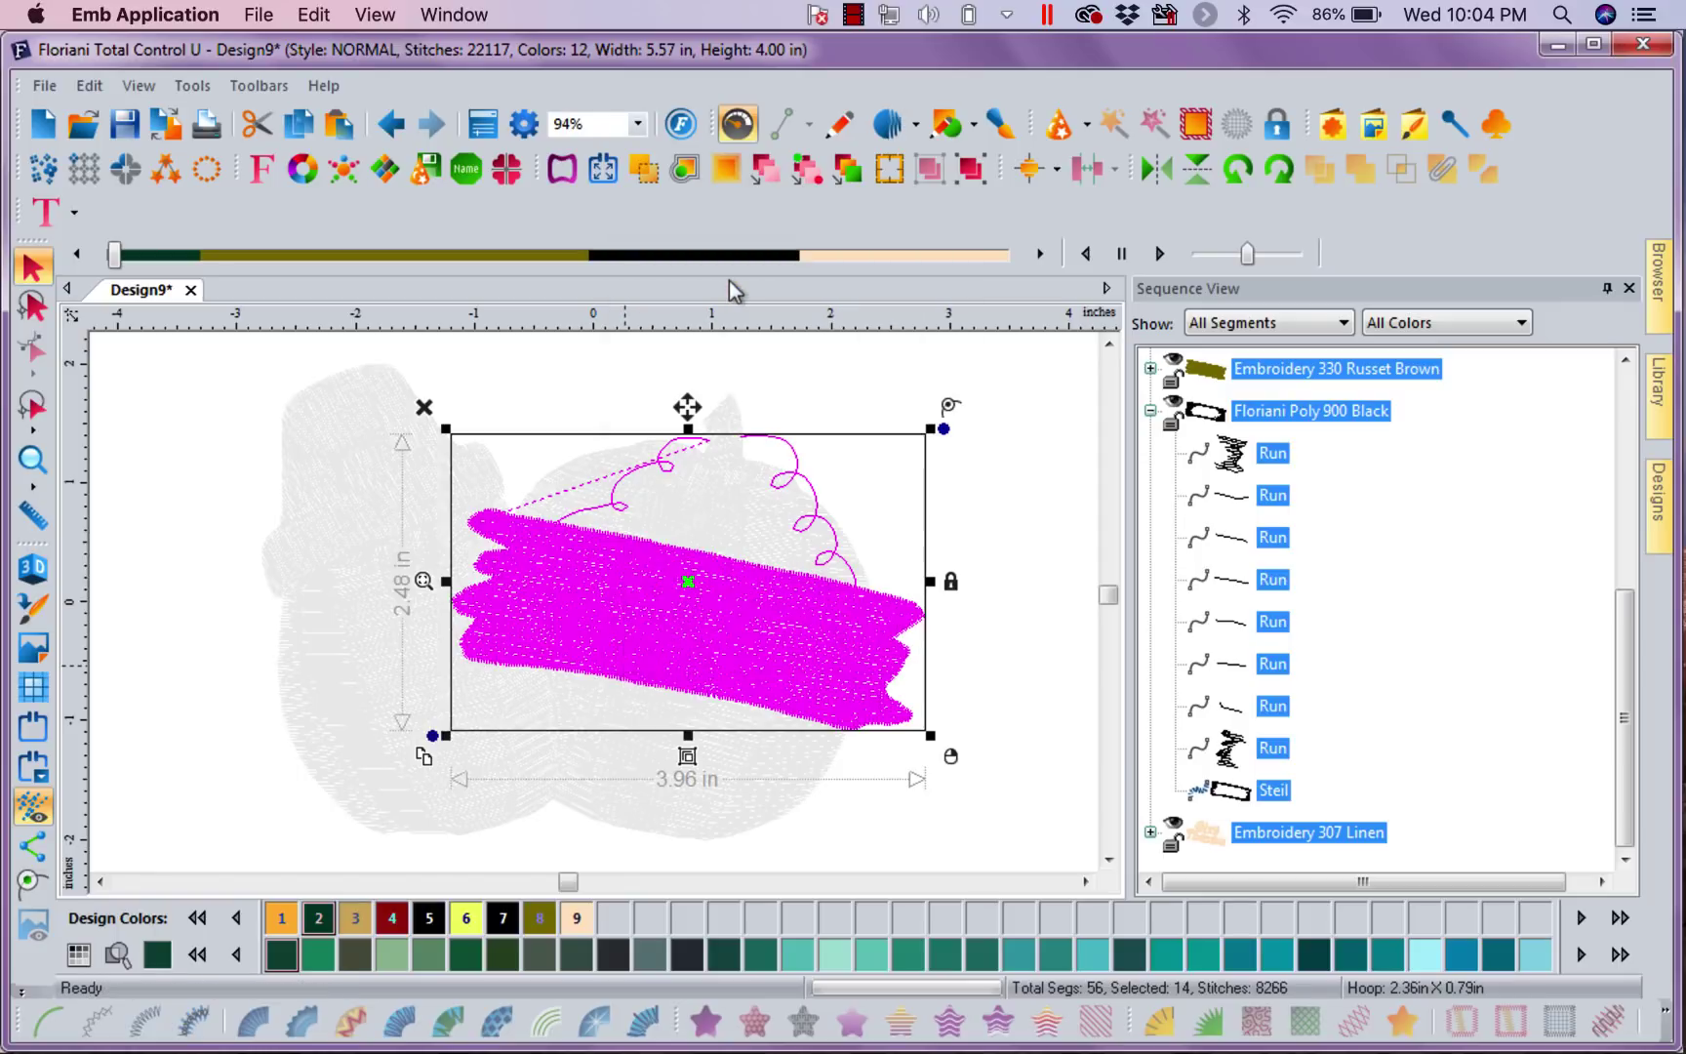
{"action": "left_click", "coordinate": [41, 131]}
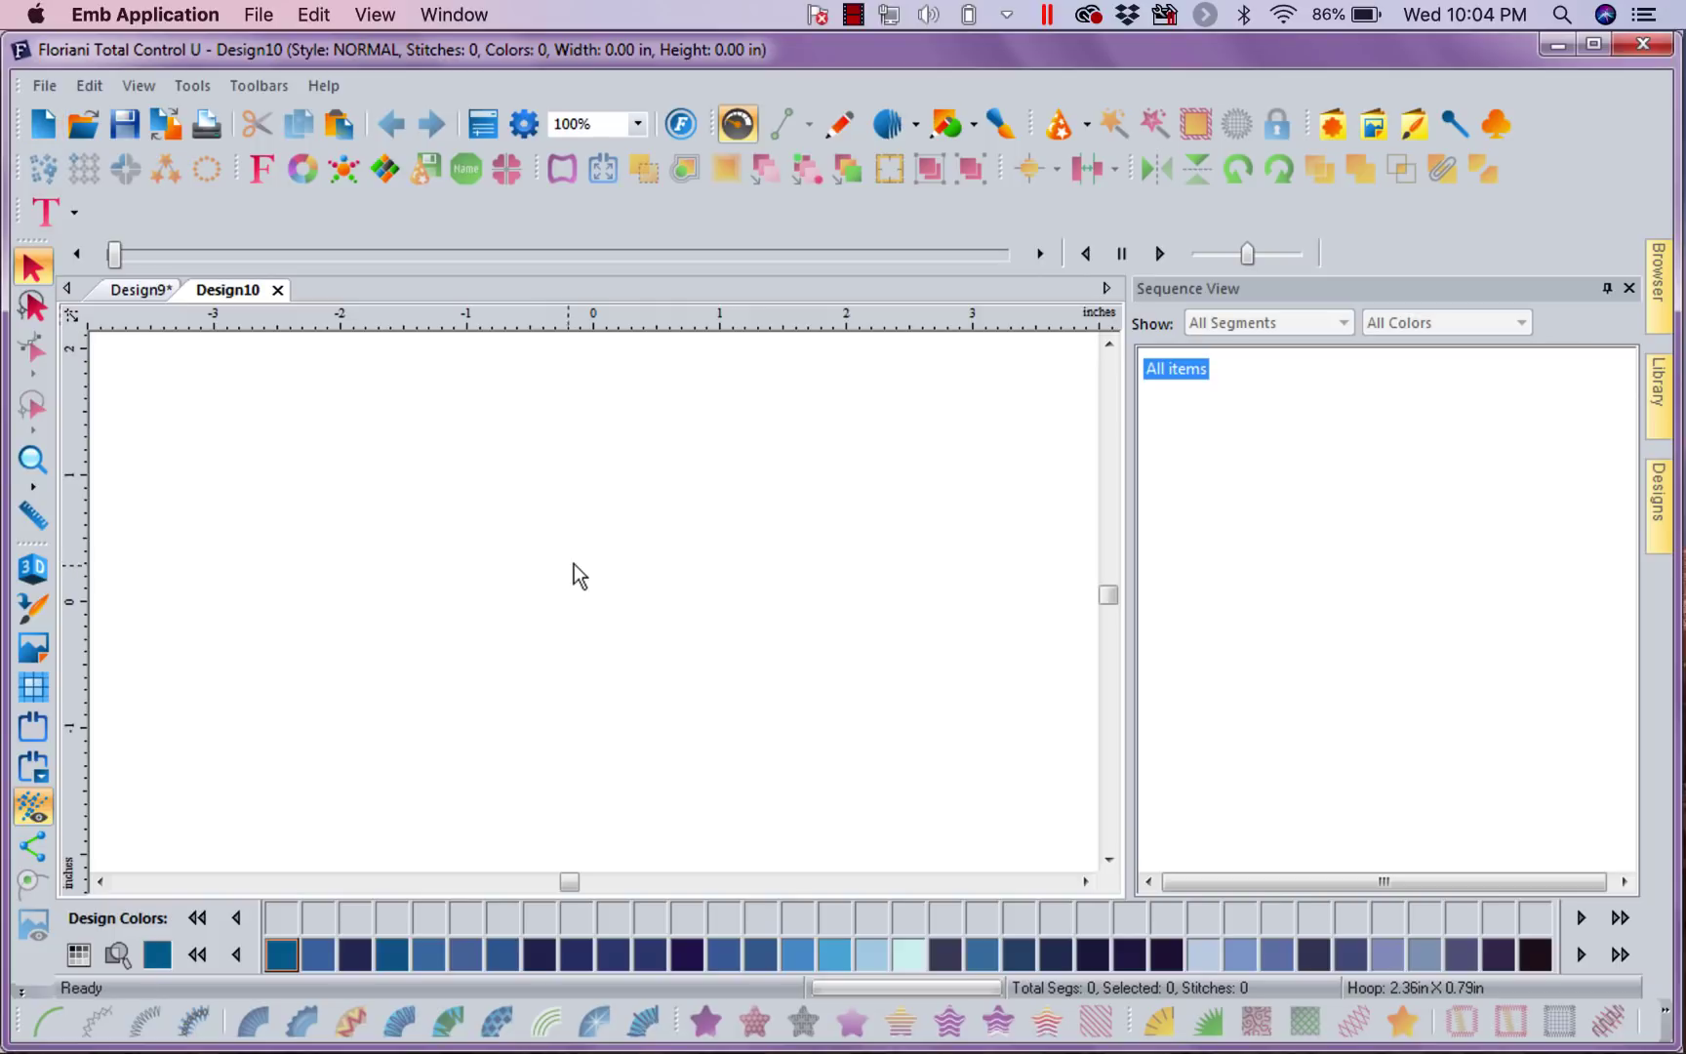
{"action": "right_click", "coordinate": [574, 564]}
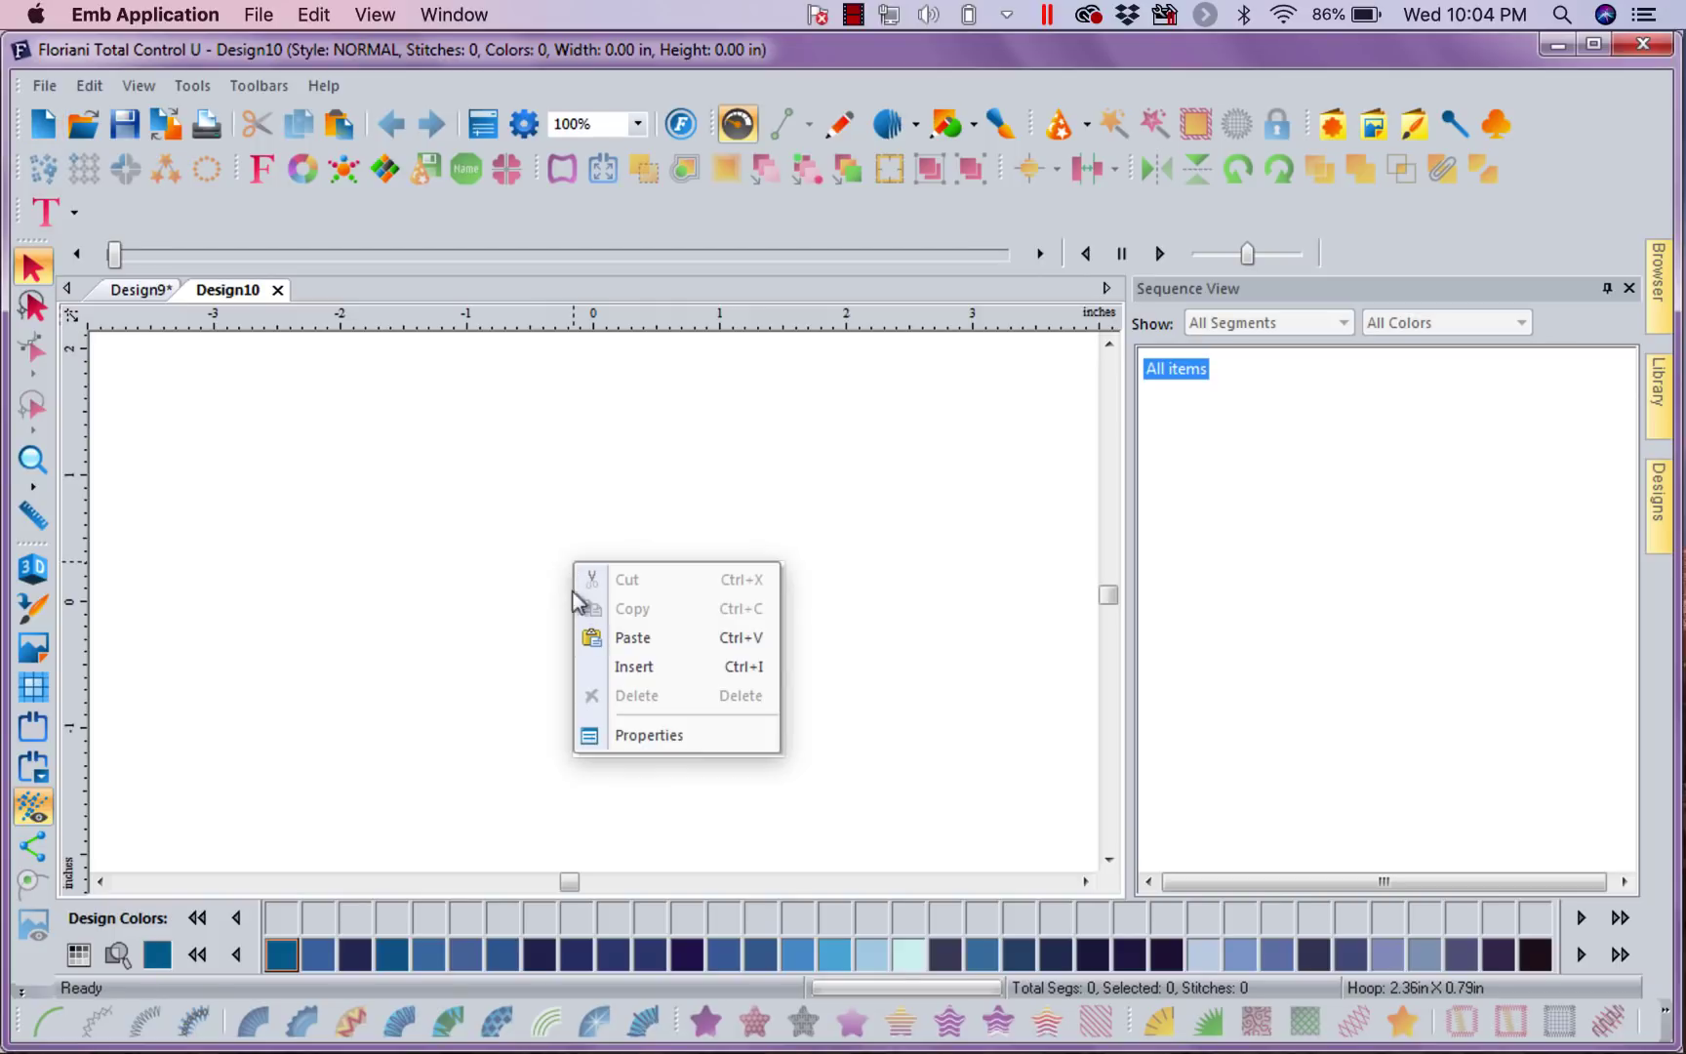
{"action": "left_click", "coordinate": [648, 638]}
{"action": "left_click", "coordinate": [1002, 383]}
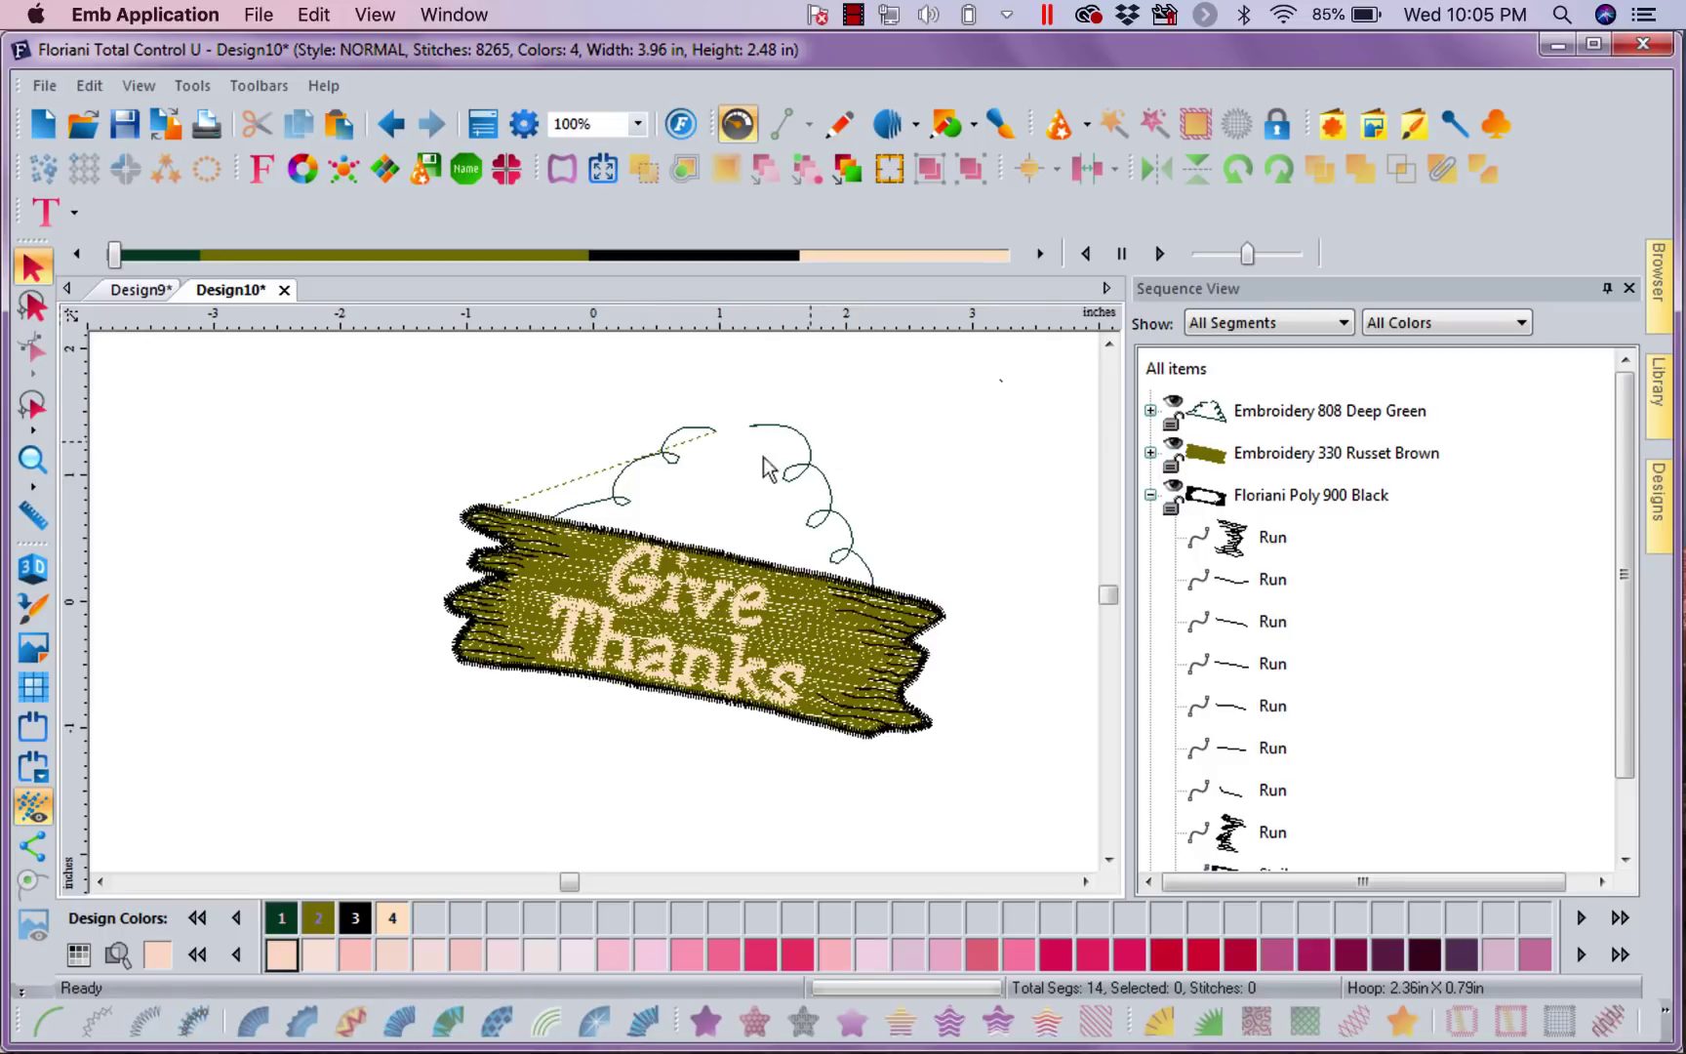
{"action": "left_click", "coordinate": [721, 438]}
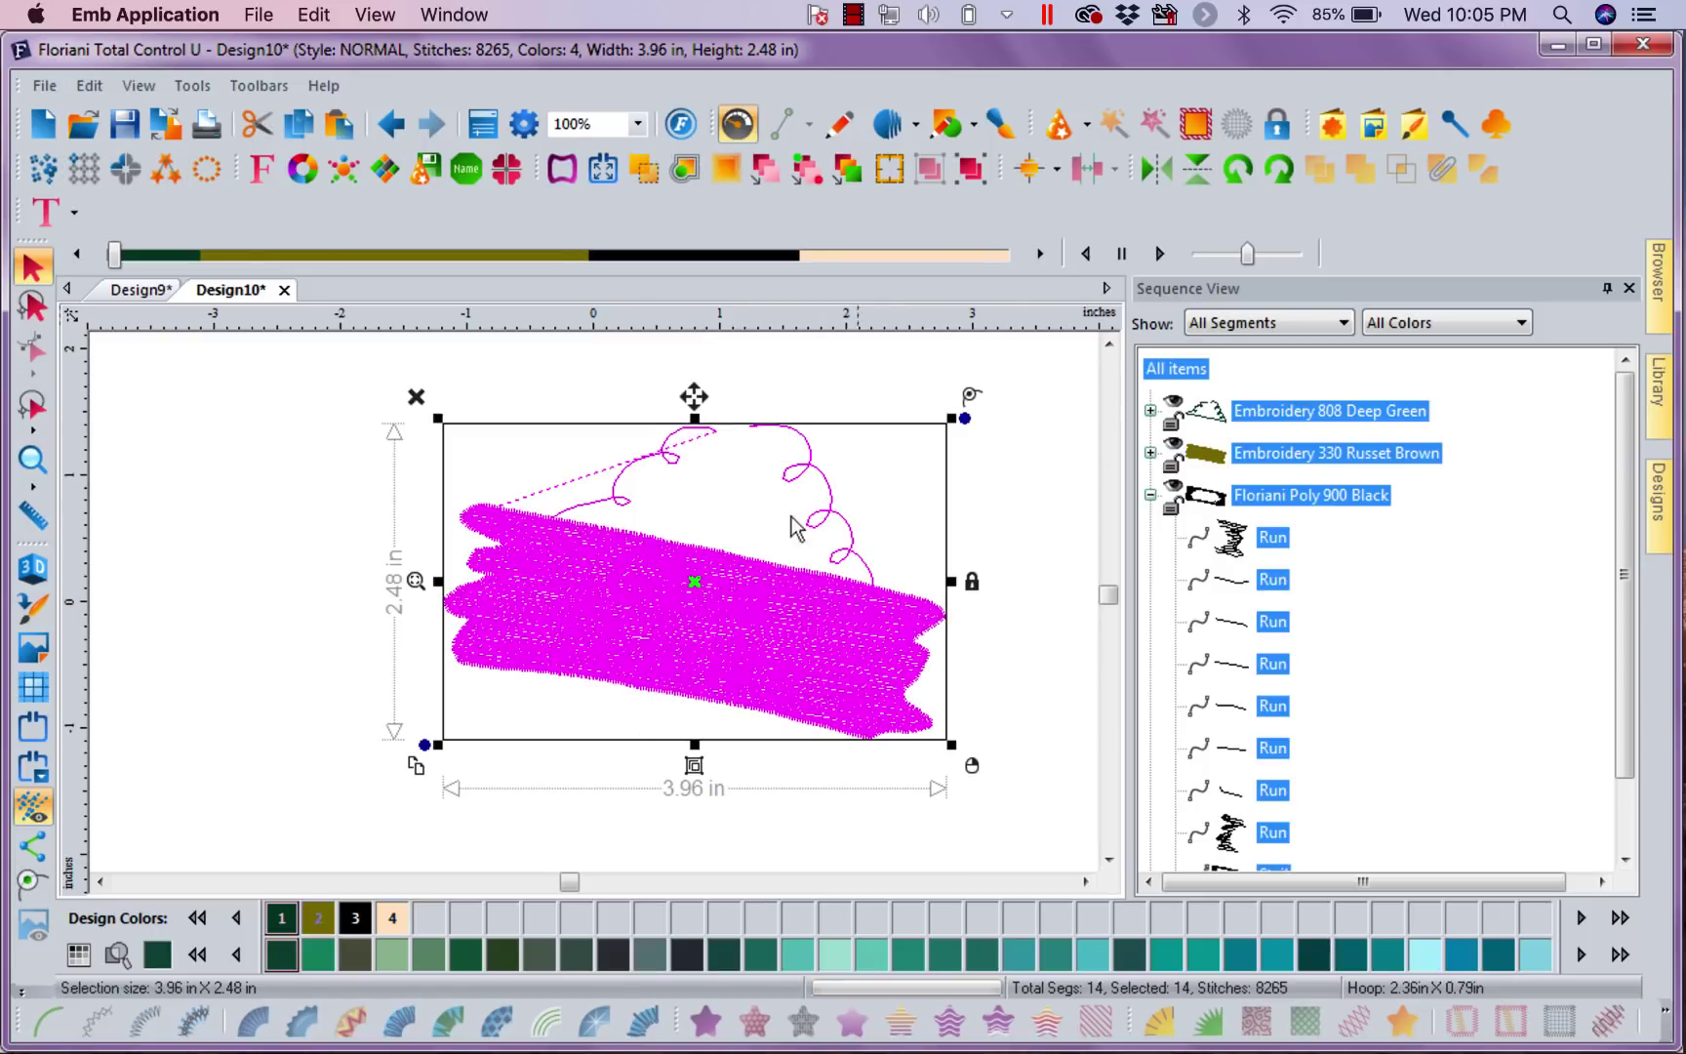
Ungroup the sign and select the green hanging wire run.
{"action": "right_click", "coordinate": [760, 584]}
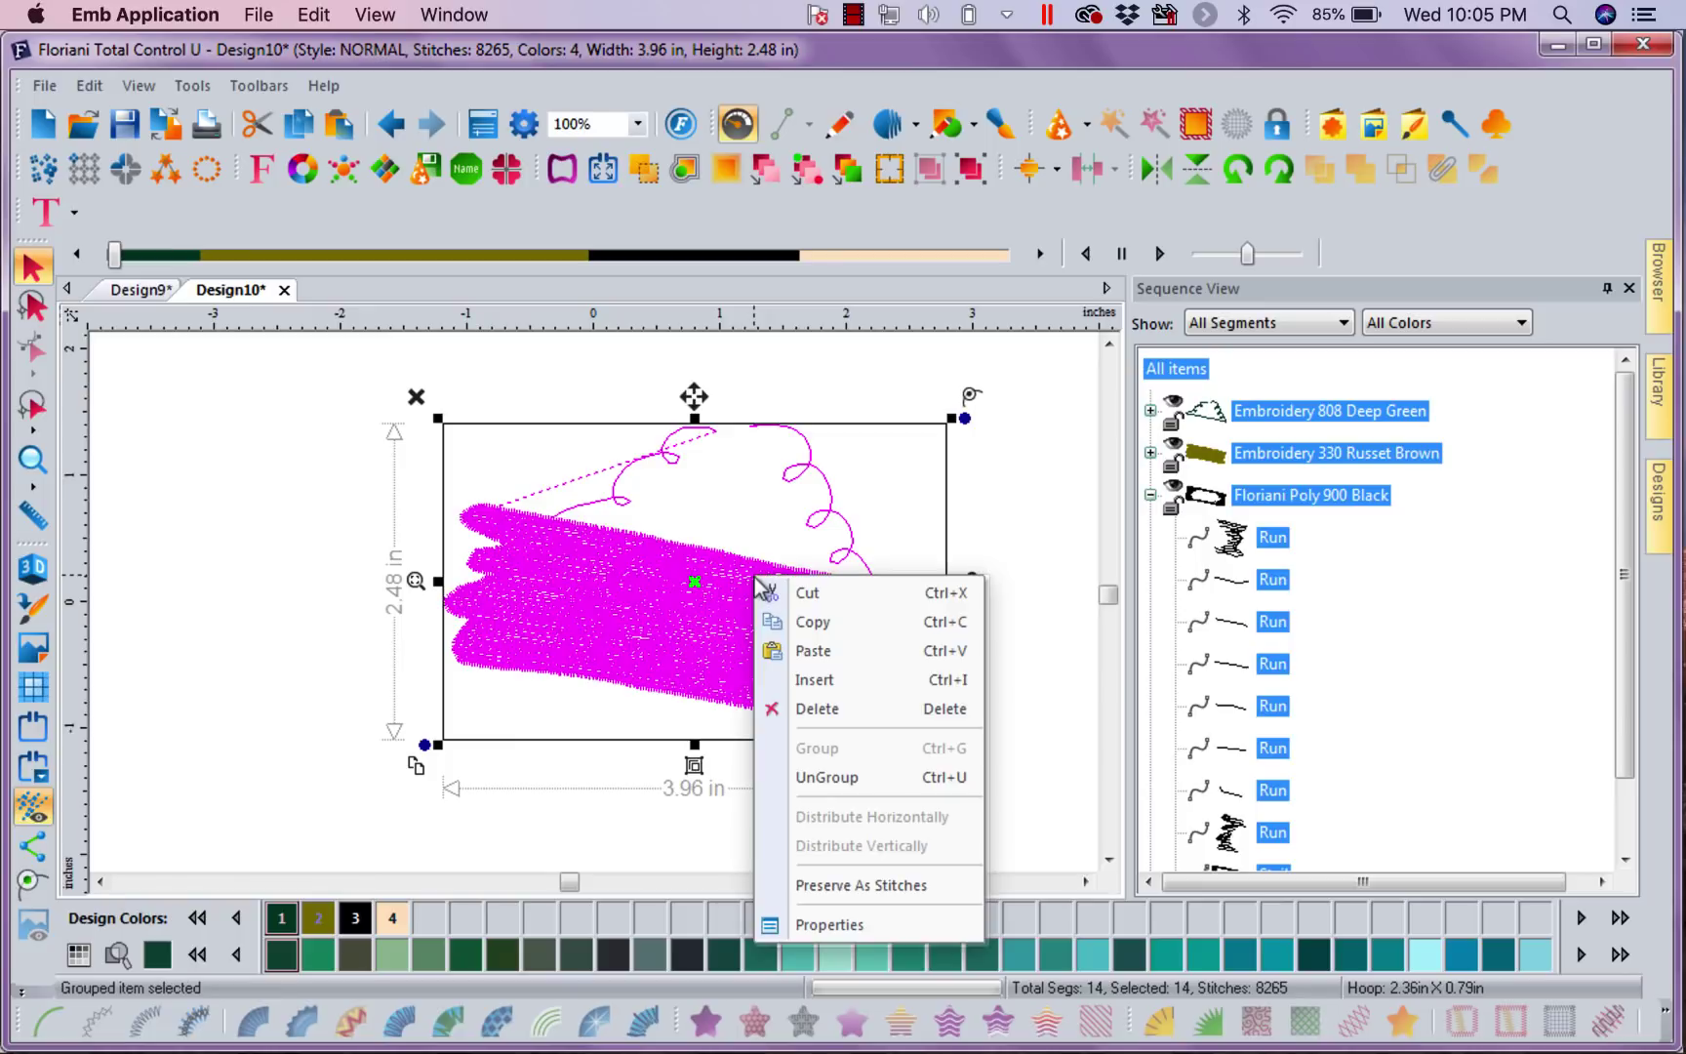
{"action": "left_click", "coordinate": [826, 778]}
{"action": "left_click", "coordinate": [1000, 514]}
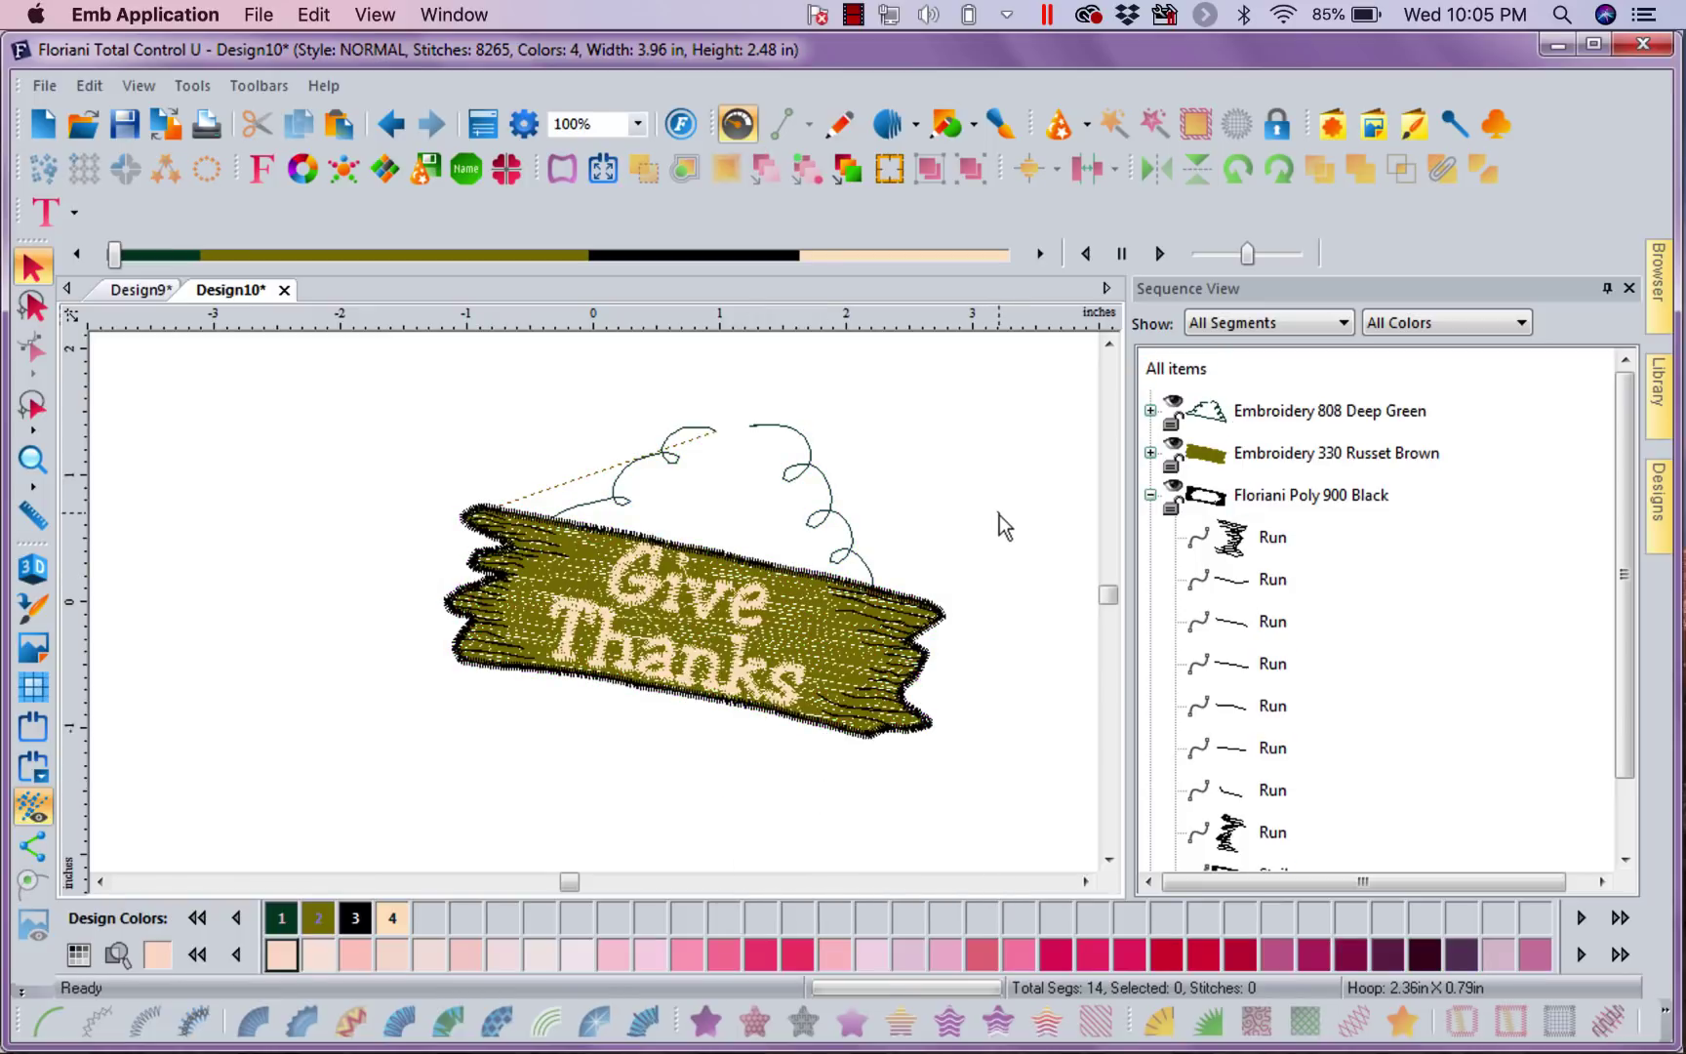
{"action": "left_click", "coordinate": [715, 440]}
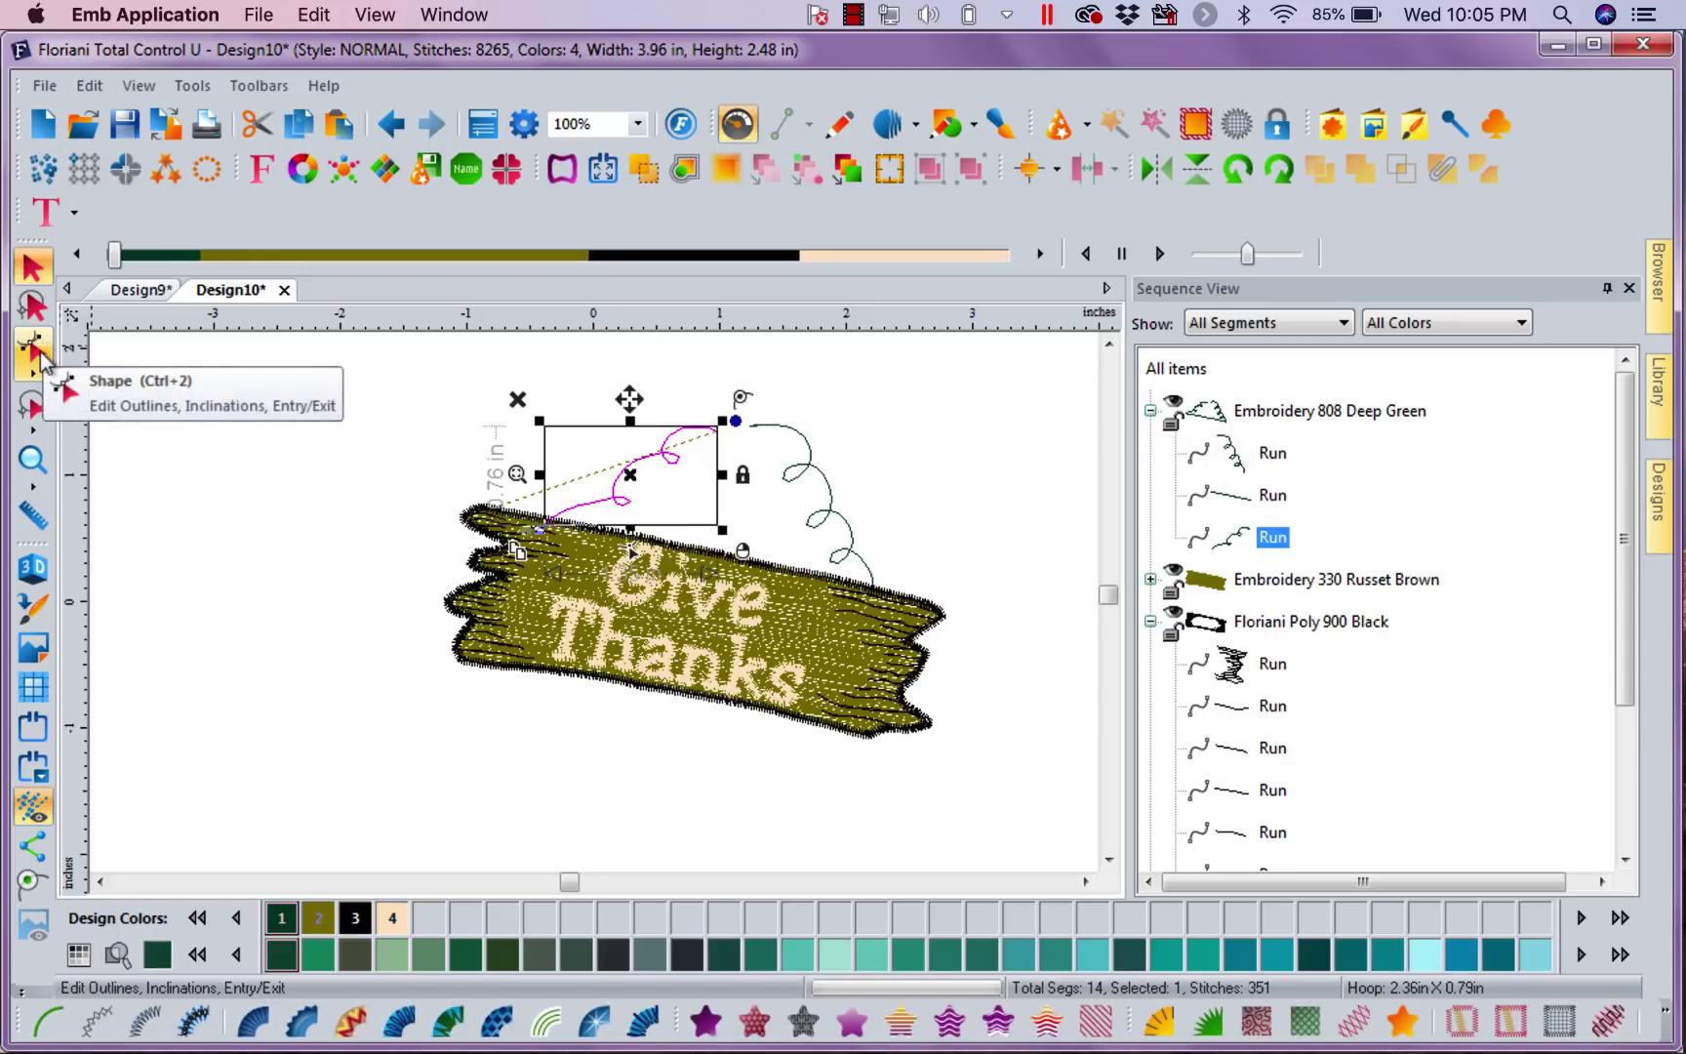
With the Shape tool's outline nodes, drag the wire's top node right onto the curl.
{"action": "left_click", "coordinate": [40, 356]}
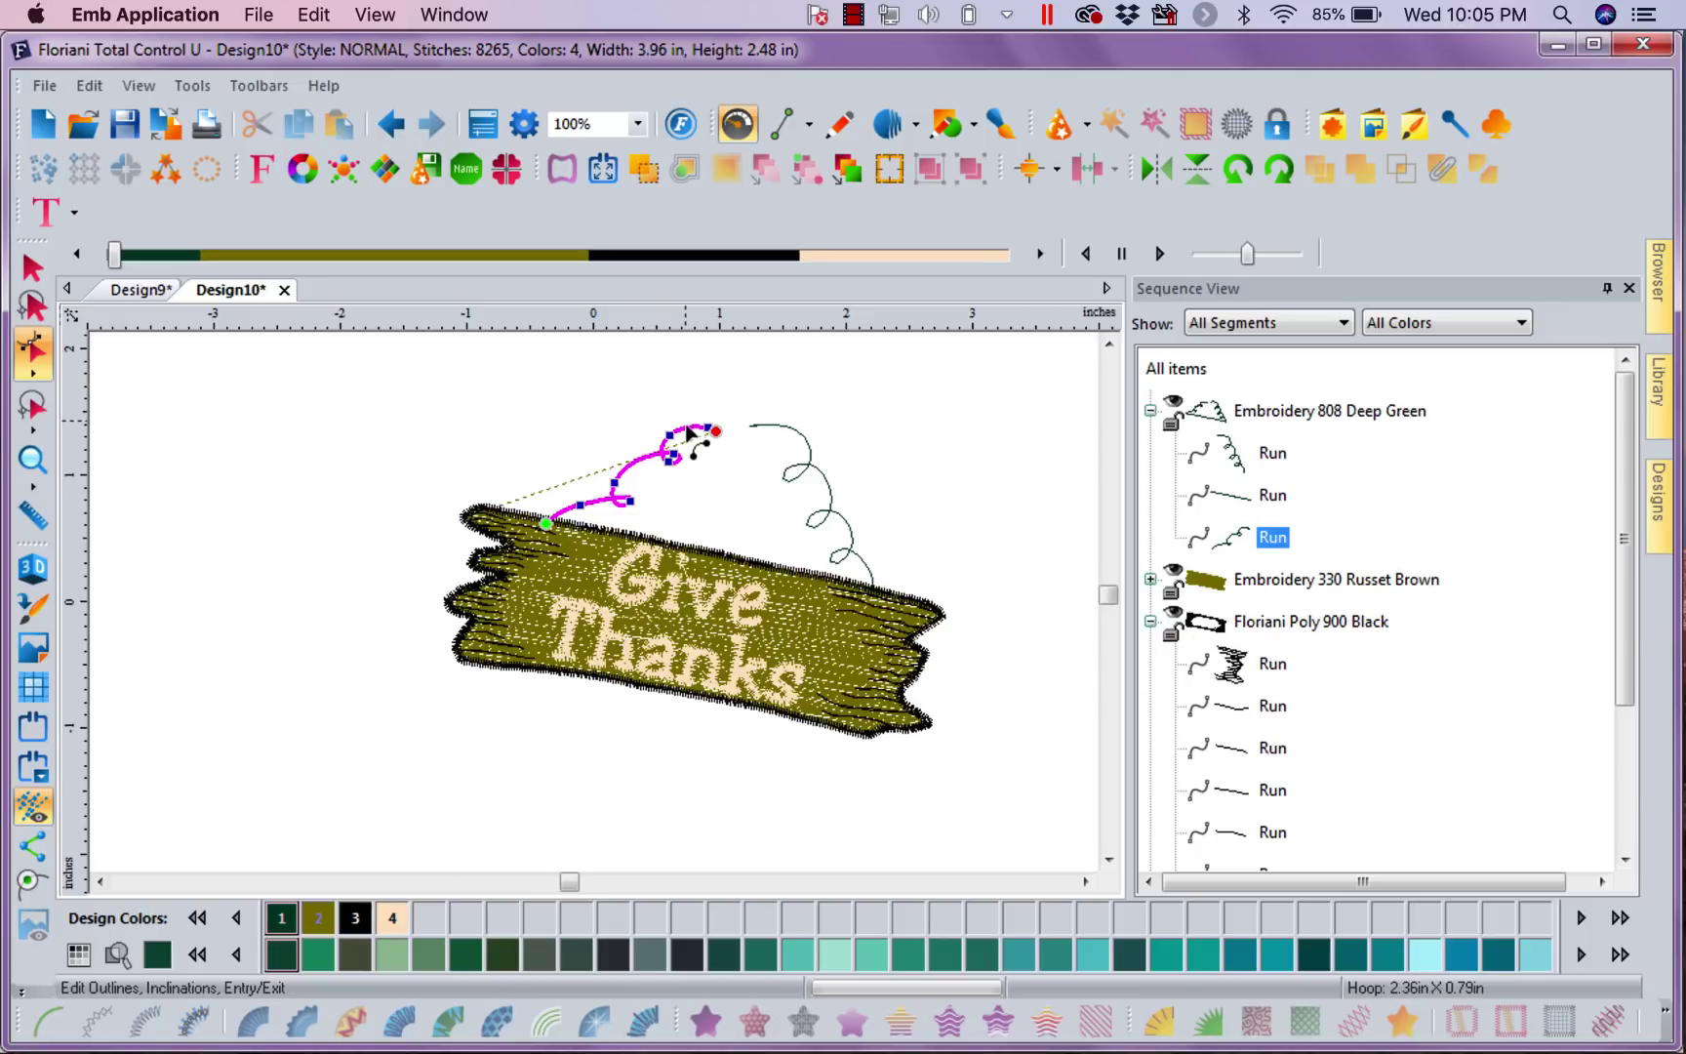
{"action": "right_click", "coordinate": [689, 433]}
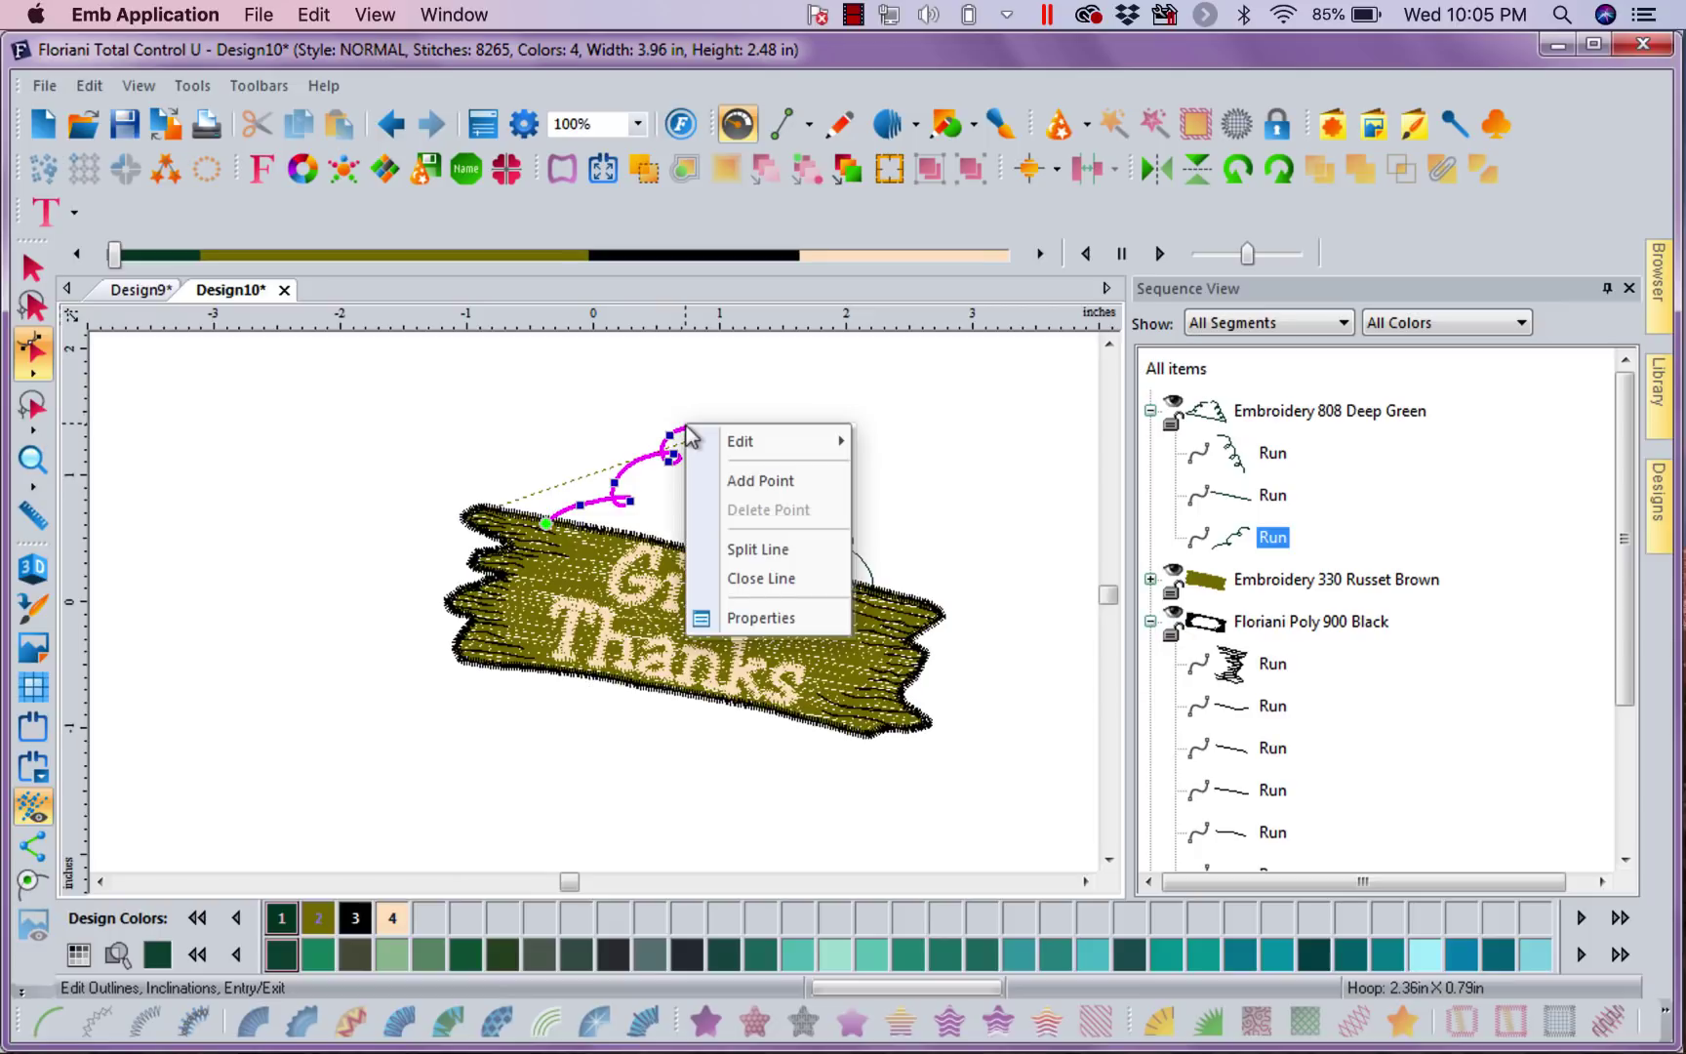
{"action": "mouse_move", "coordinate": [804, 447]}
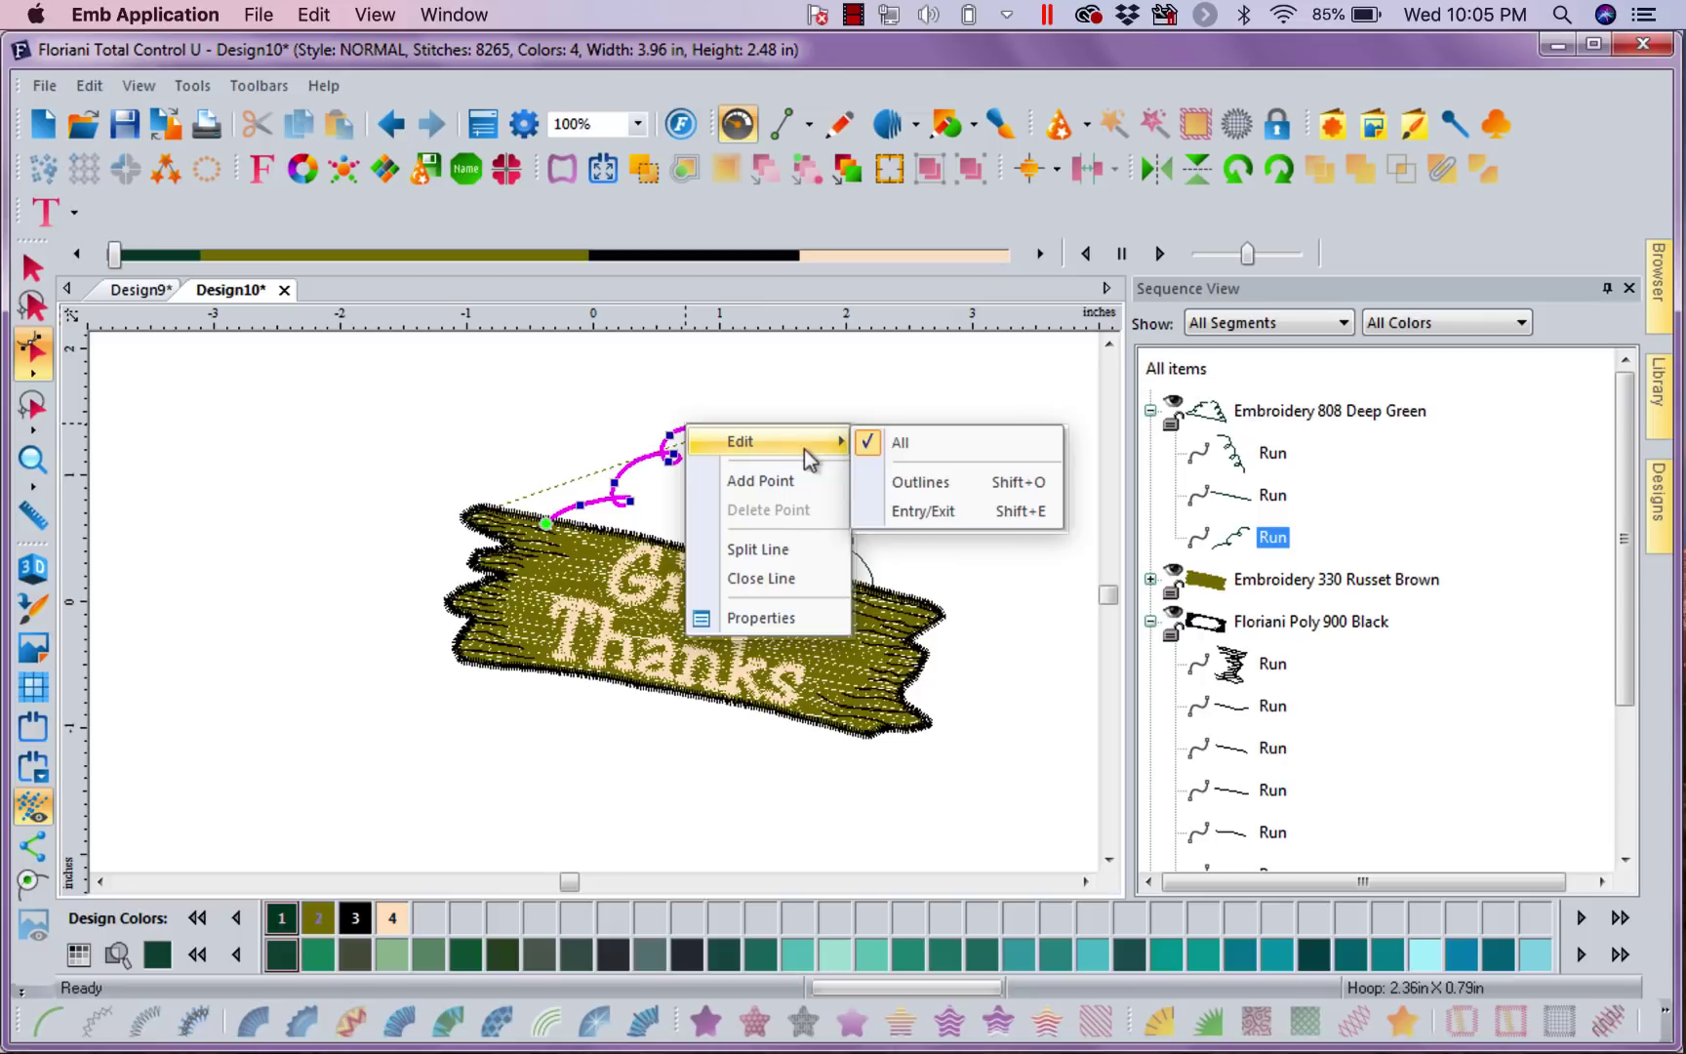
{"action": "left_click", "coordinate": [903, 483]}
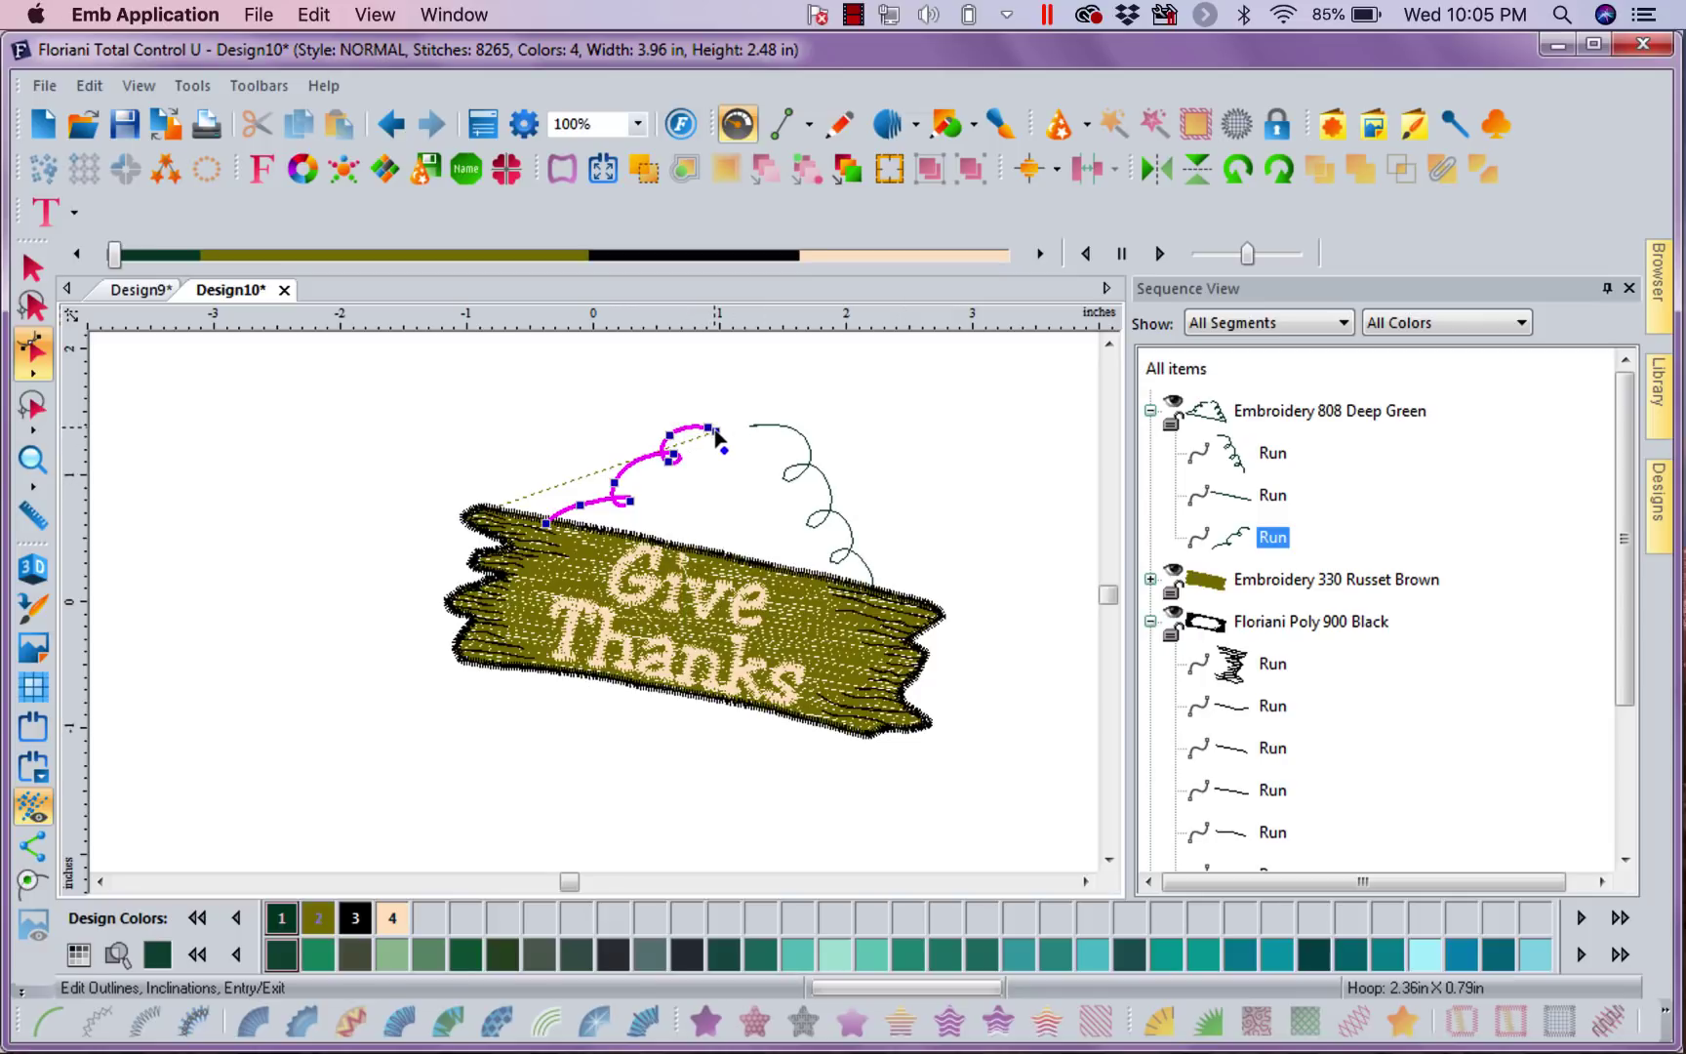
{"action": "left_click_drag", "start_coordinate": [715, 436], "coordinate": [757, 434]}
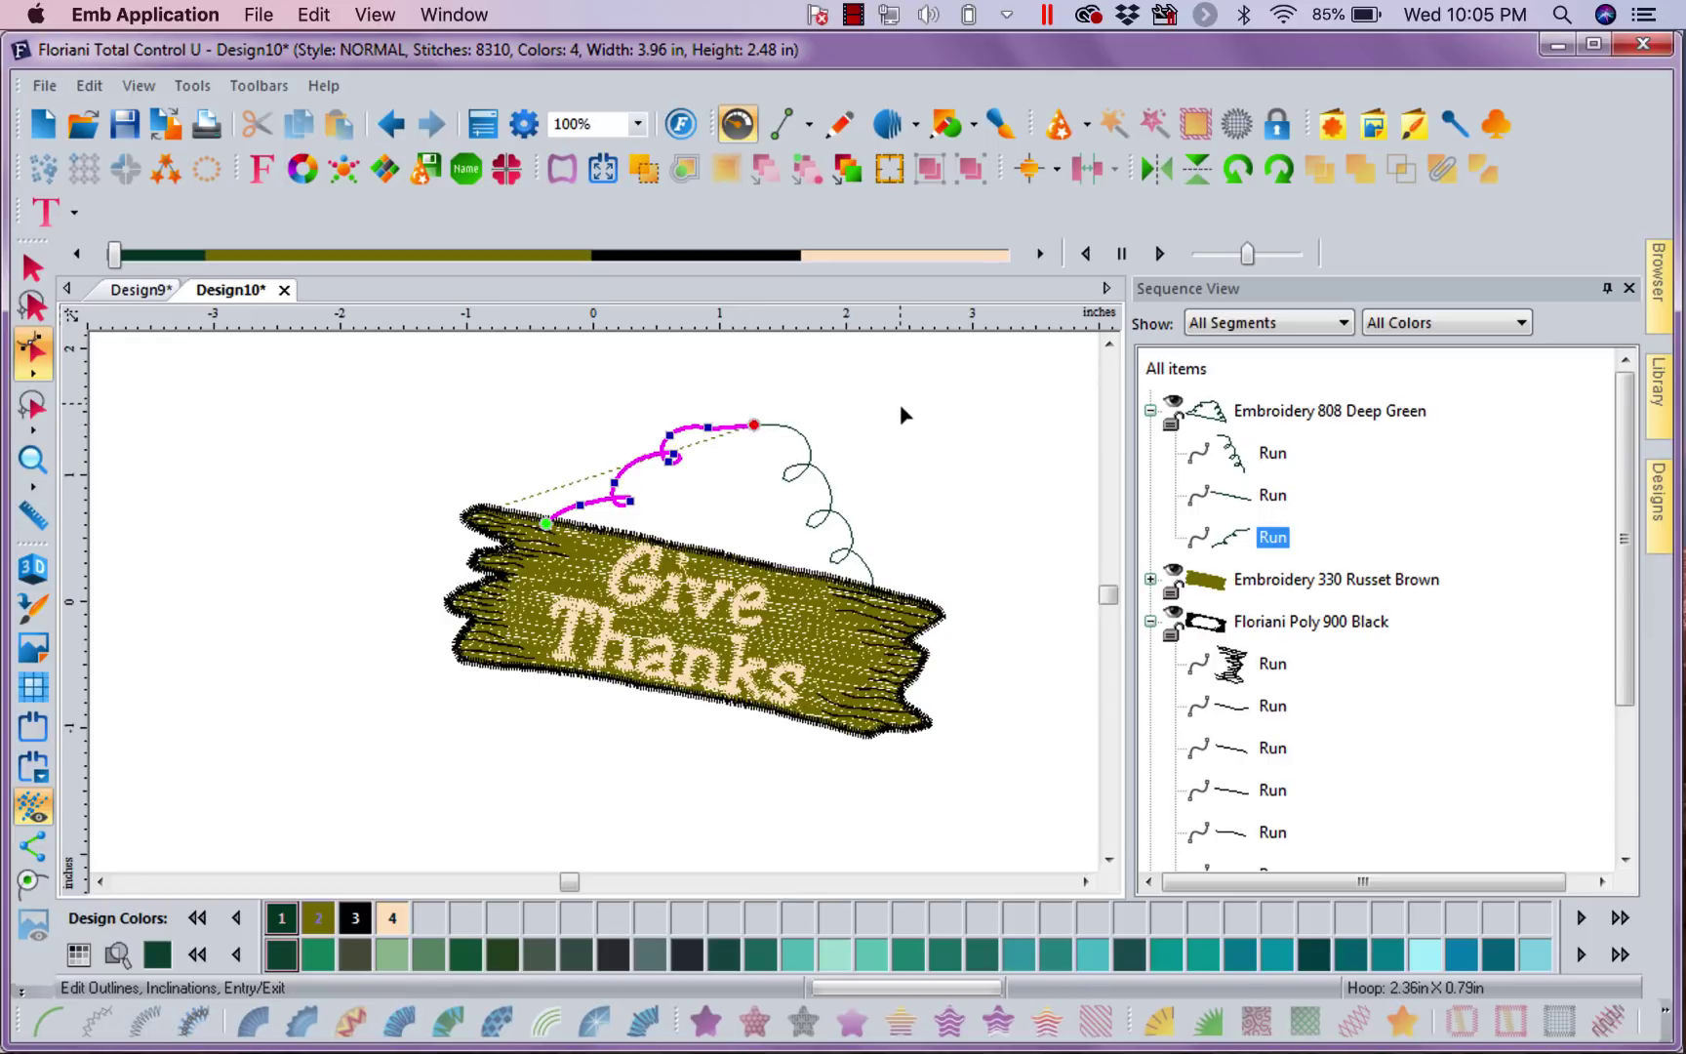
{"action": "key", "text": "Escape"}
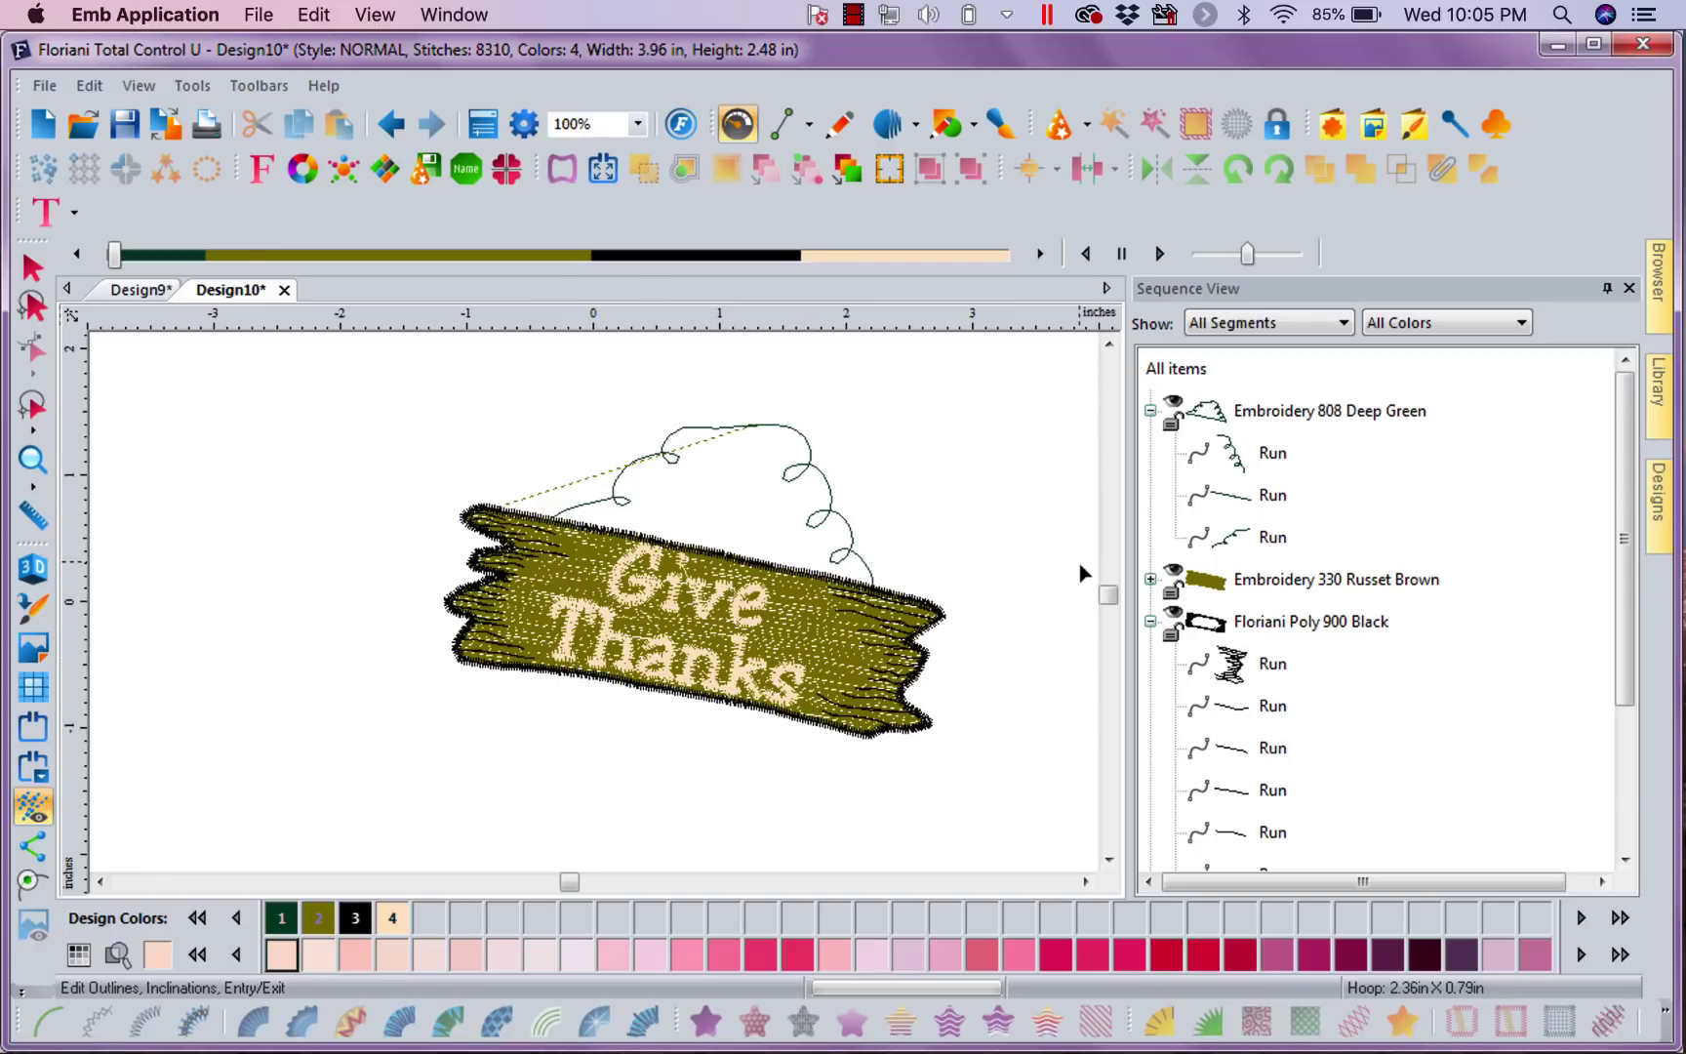
Return to the Design9 tab and deselect the sign on its canvas.
{"action": "left_click", "coordinate": [1110, 860]}
{"action": "left_click", "coordinate": [1109, 860]}
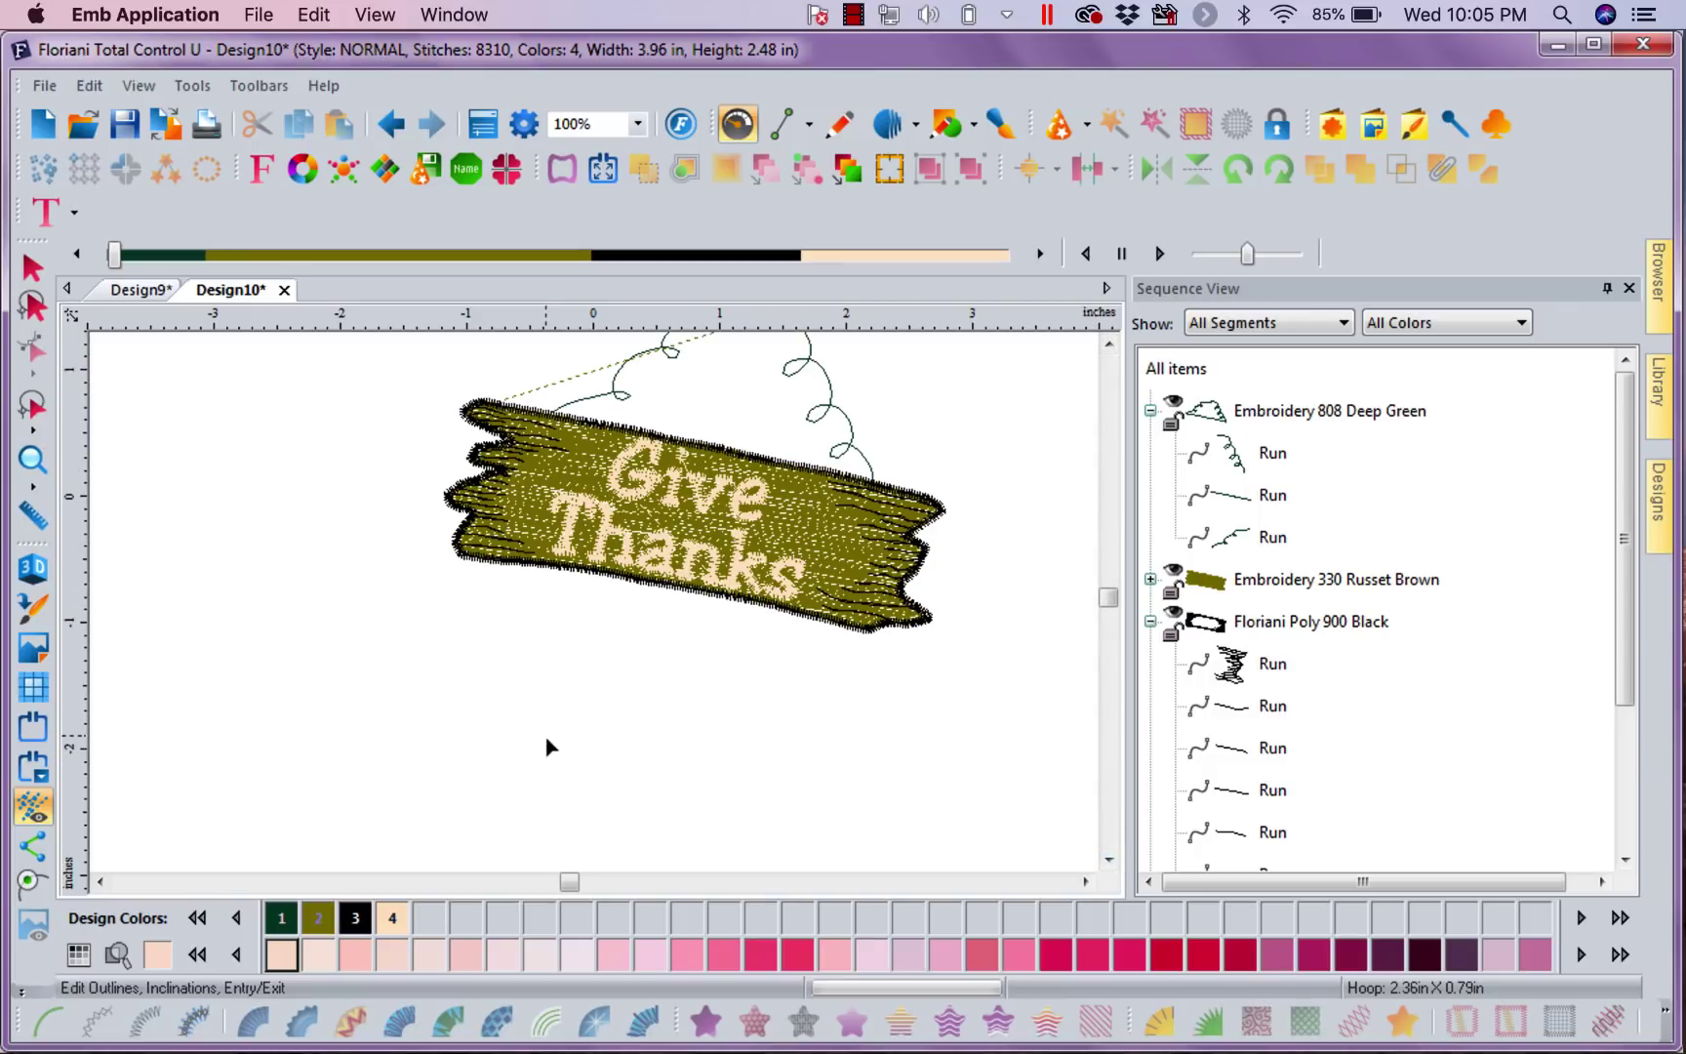
{"action": "left_click", "coordinate": [142, 290]}
{"action": "key", "text": "ctrl+v"}
{"action": "left_click", "coordinate": [1054, 400]}
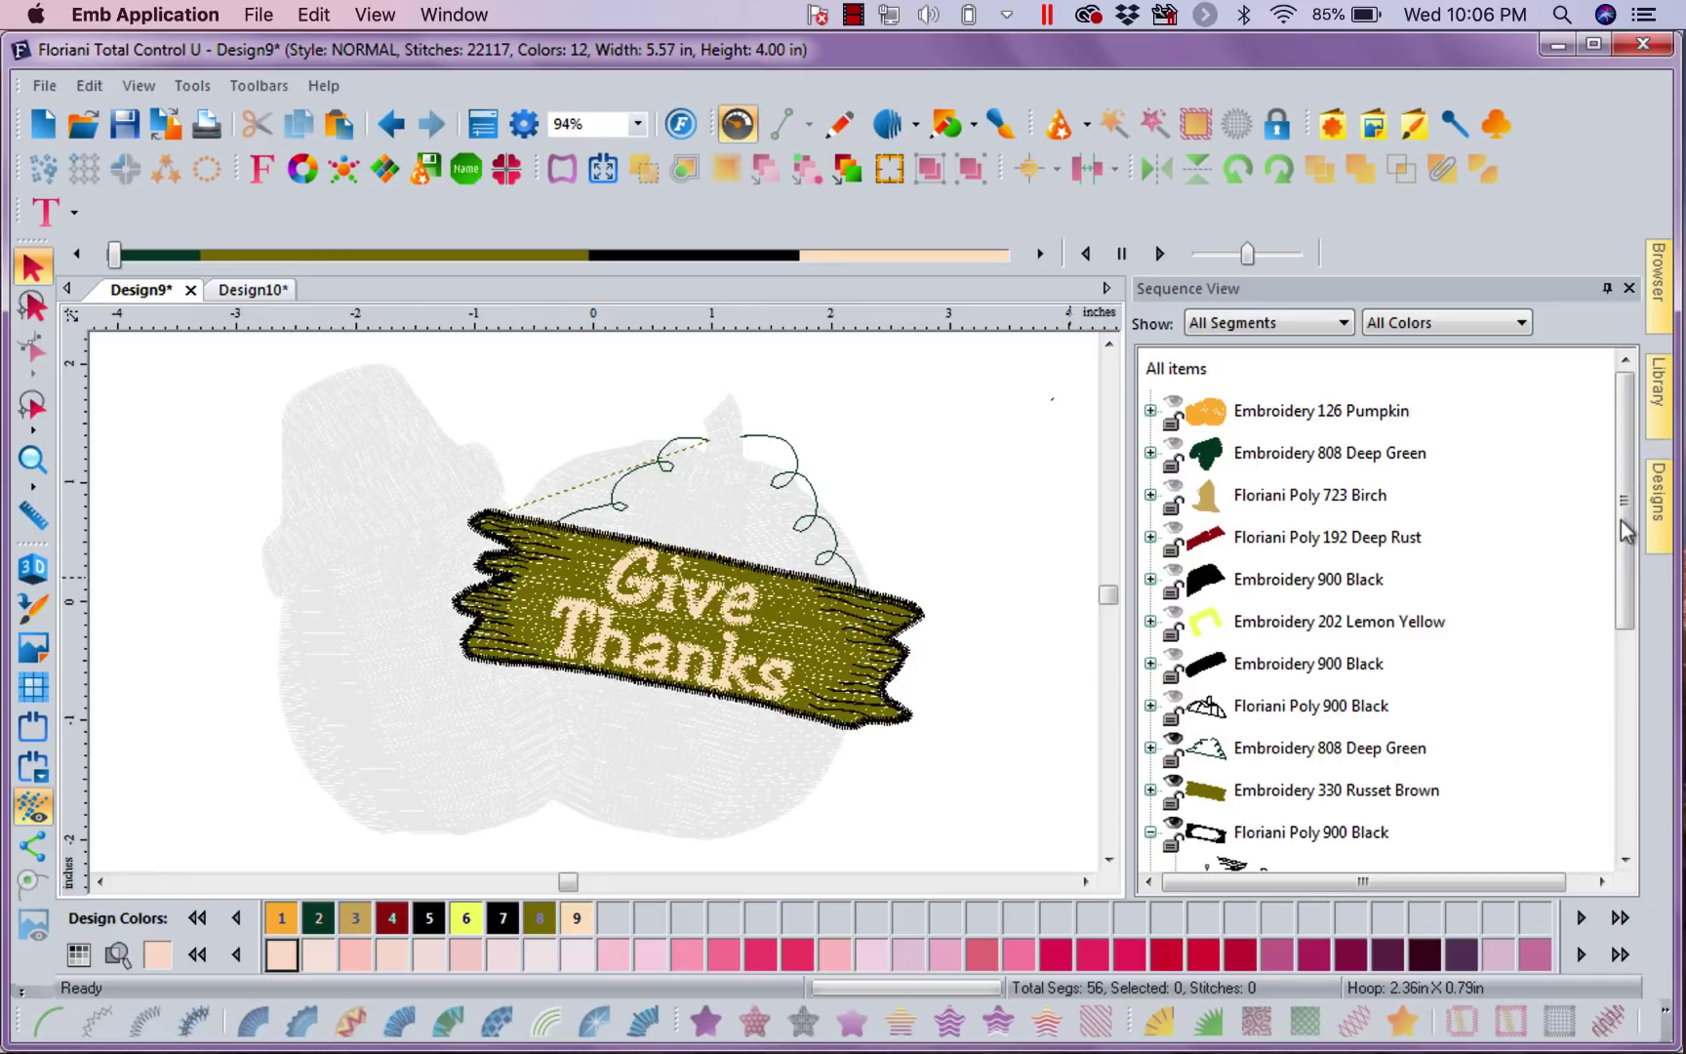
Use Show All on the Pumpkin row, then close Design9 without saving.
{"action": "mouse_move", "coordinate": [1624, 564]}
{"action": "left_mouse_down"}
{"action": "mouse_move", "coordinate": [1625, 662]}
{"action": "mouse_move", "coordinate": [1625, 546]}
{"action": "left_mouse_up"}
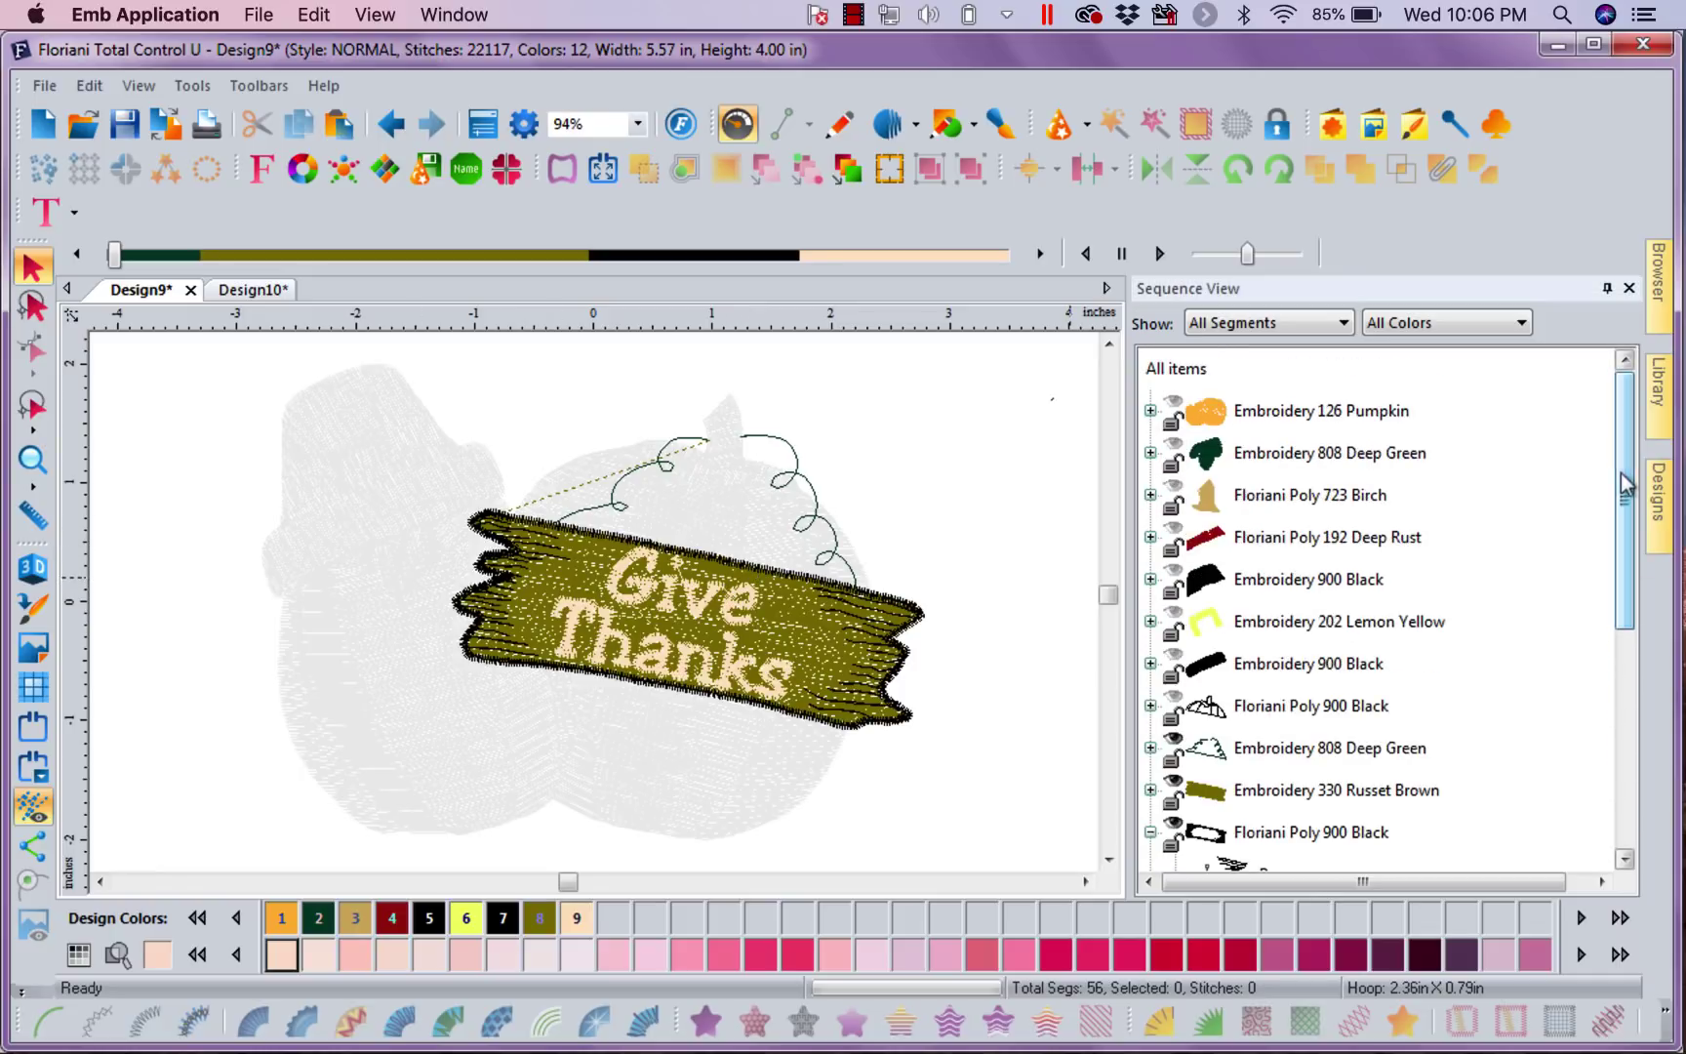
{"action": "right_click", "coordinate": [1482, 422]}
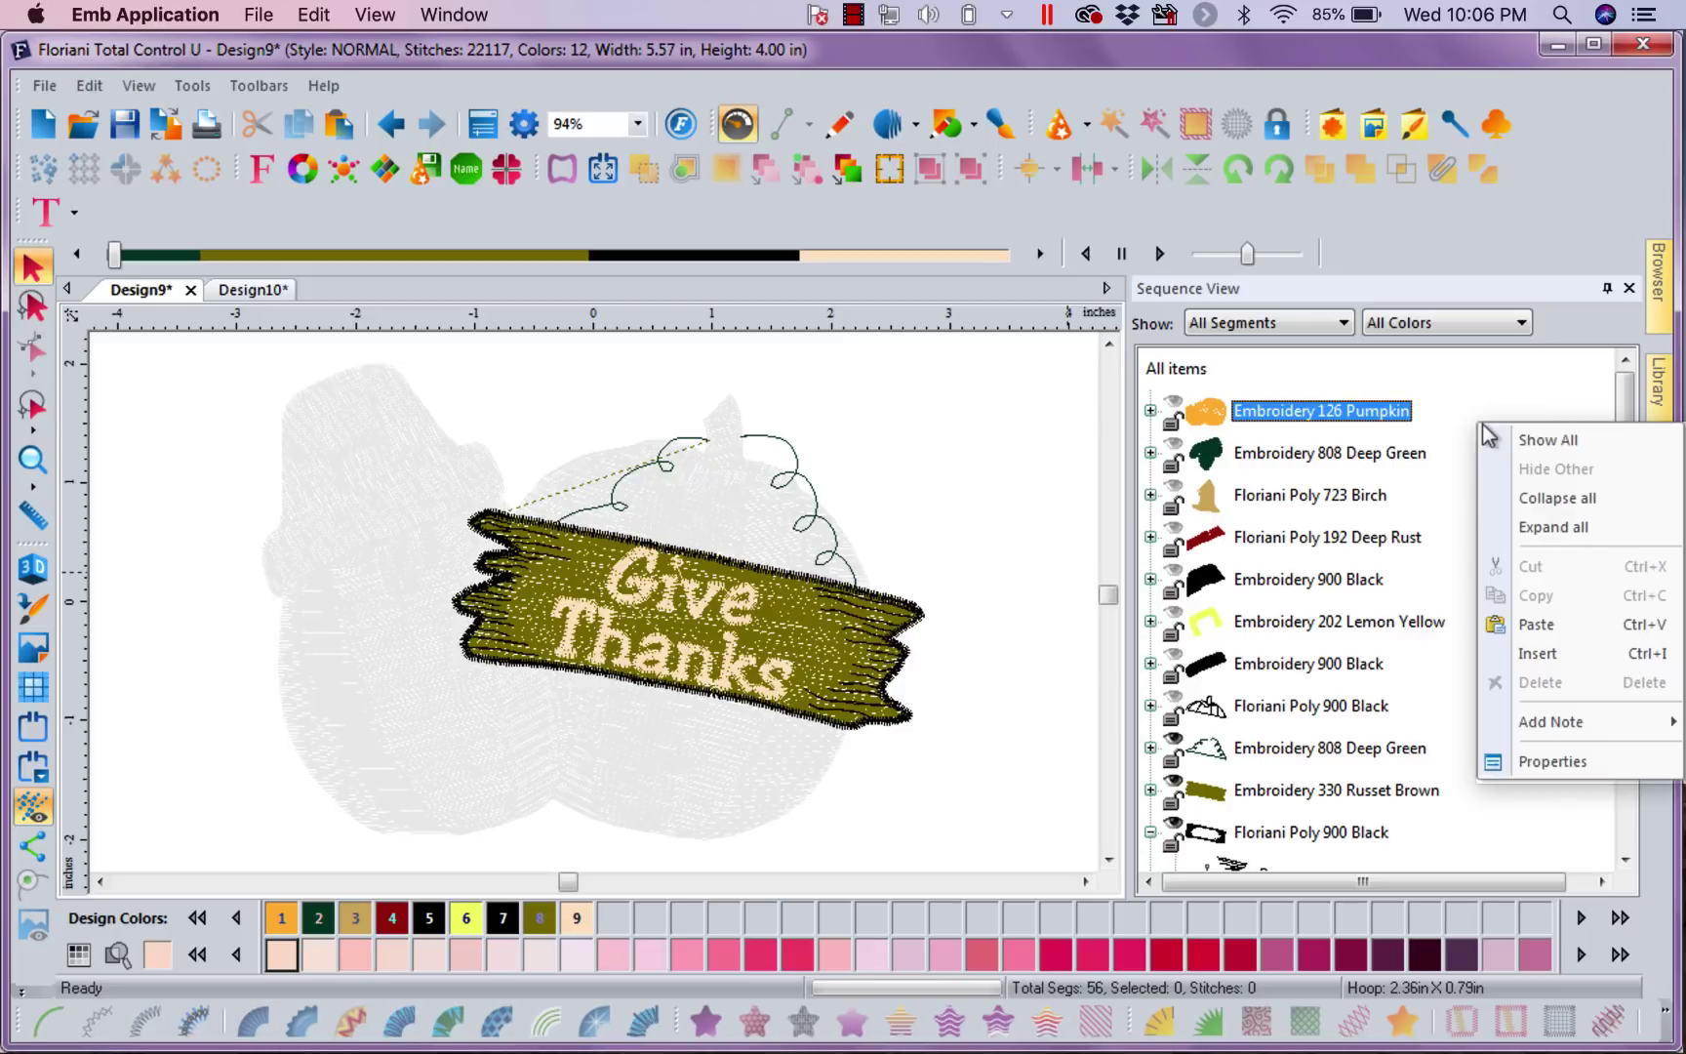
{"action": "left_click", "coordinate": [1522, 439]}
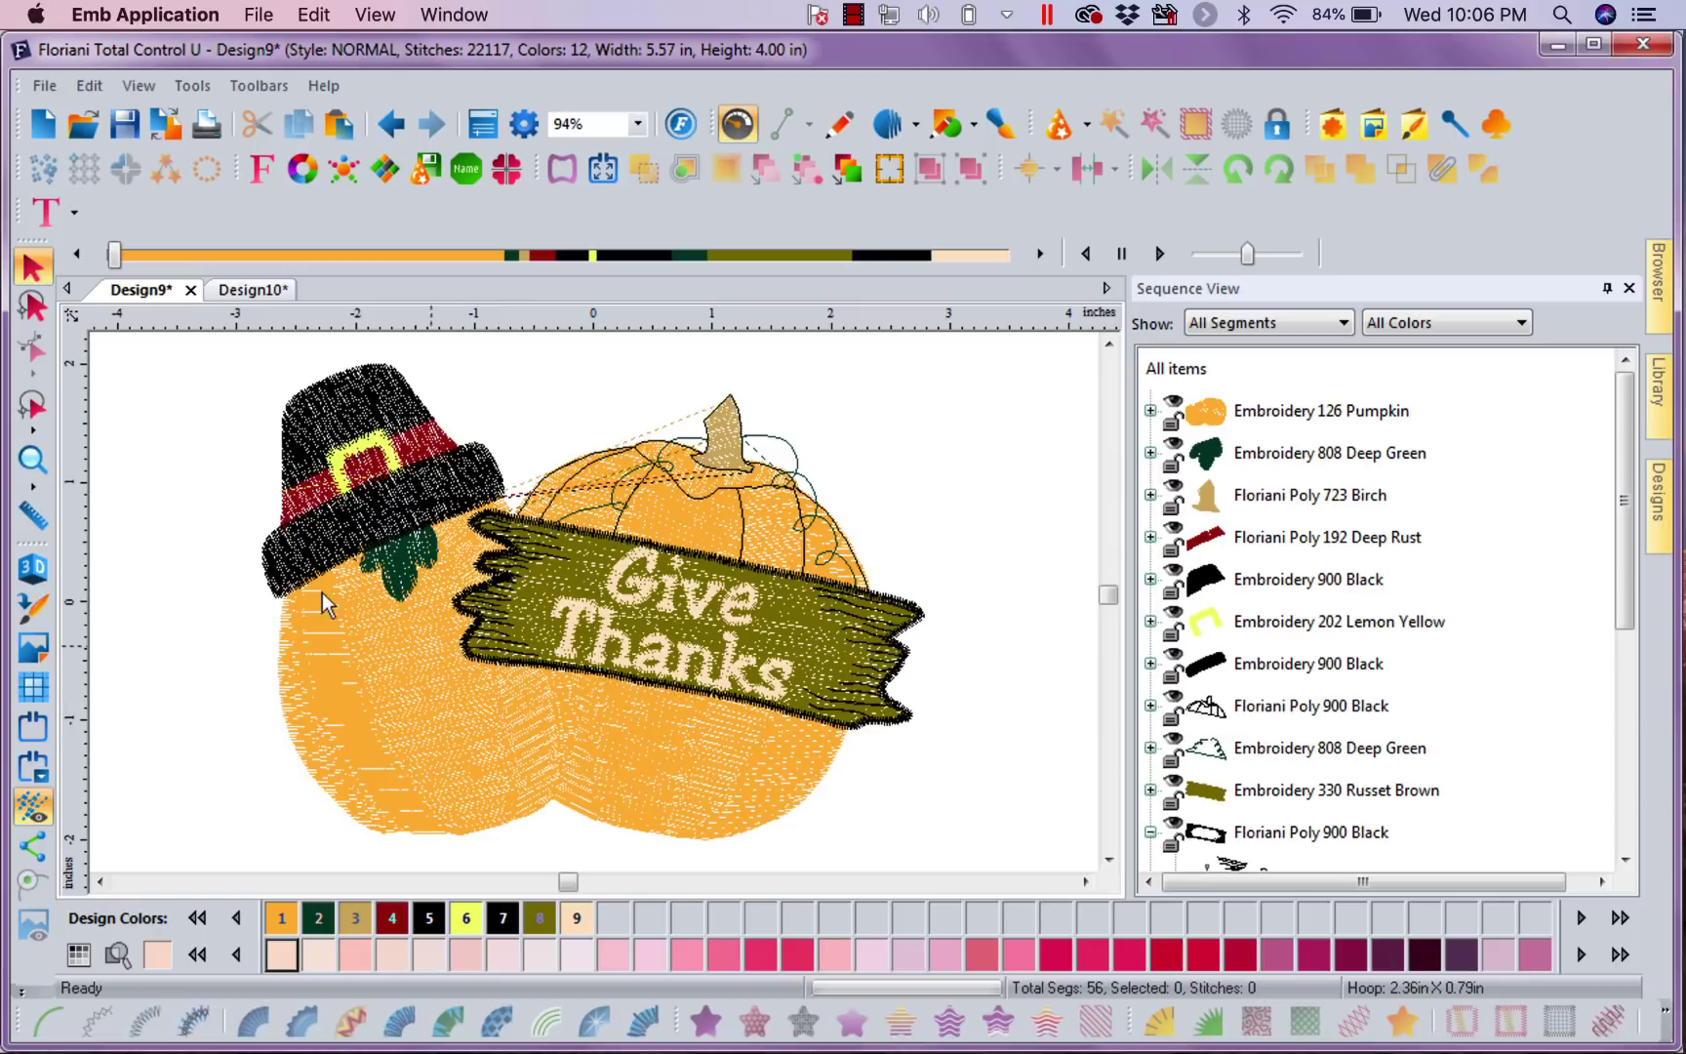
{"action": "left_click", "coordinate": [191, 290]}
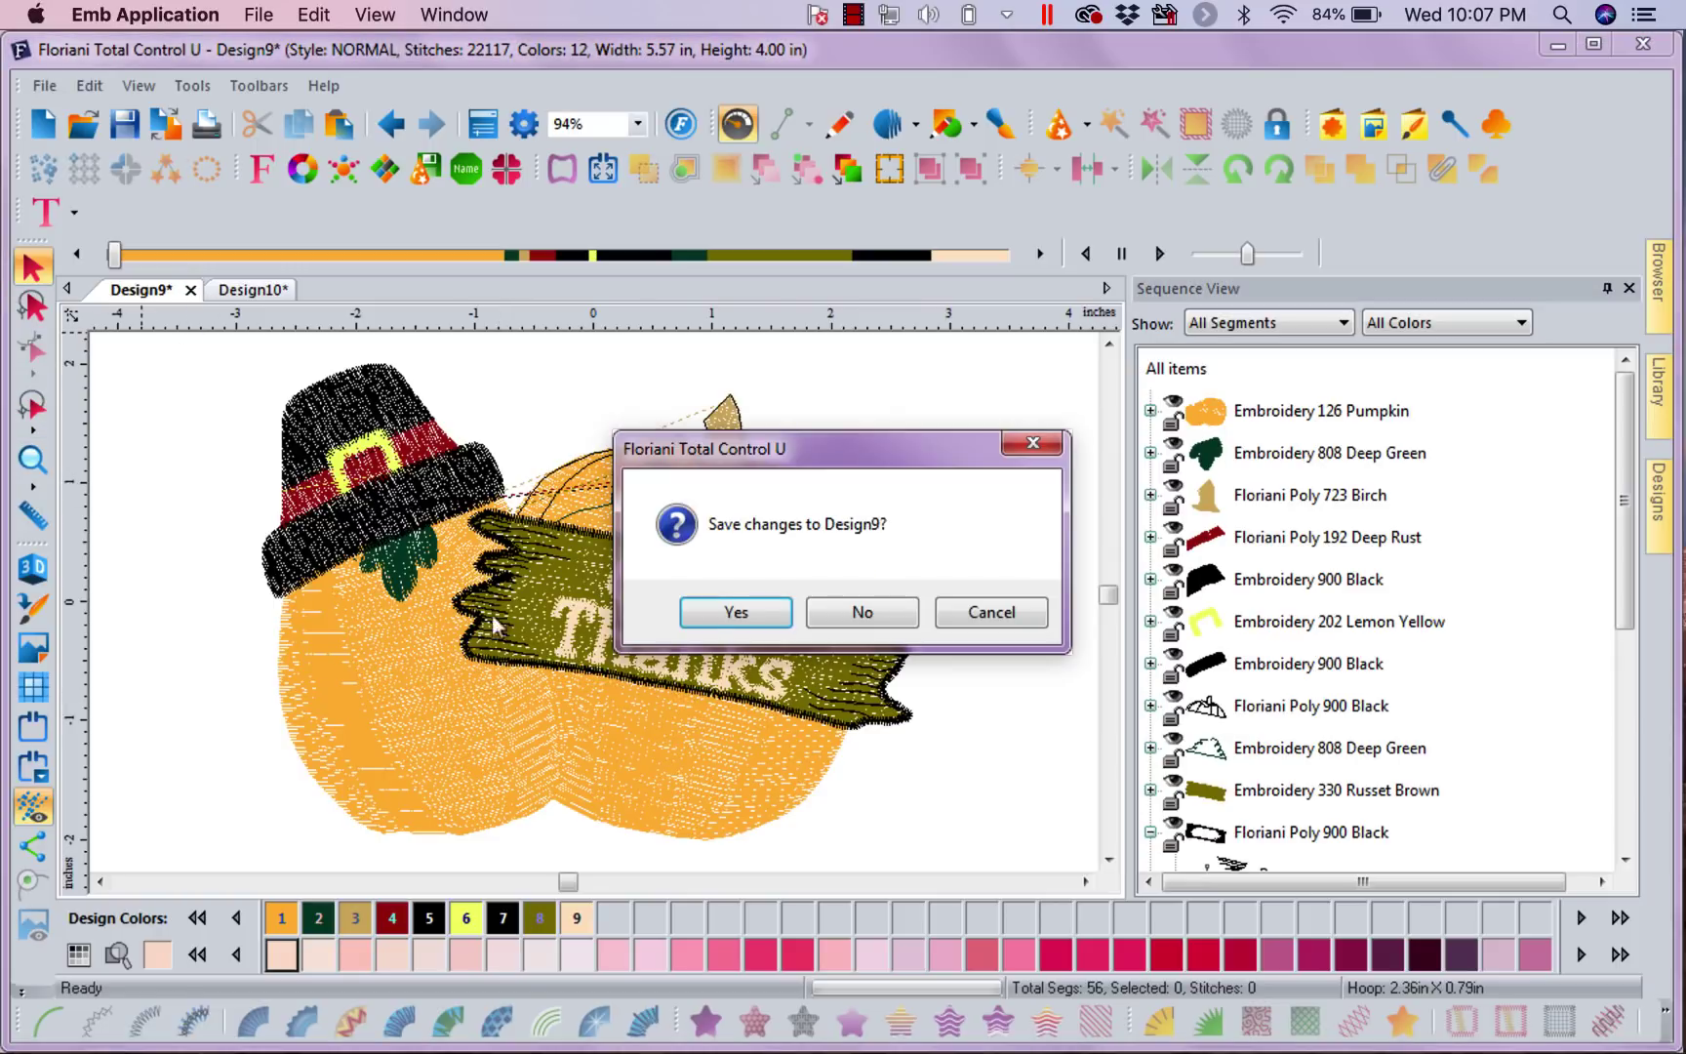
{"action": "left_click", "coordinate": [863, 609]}
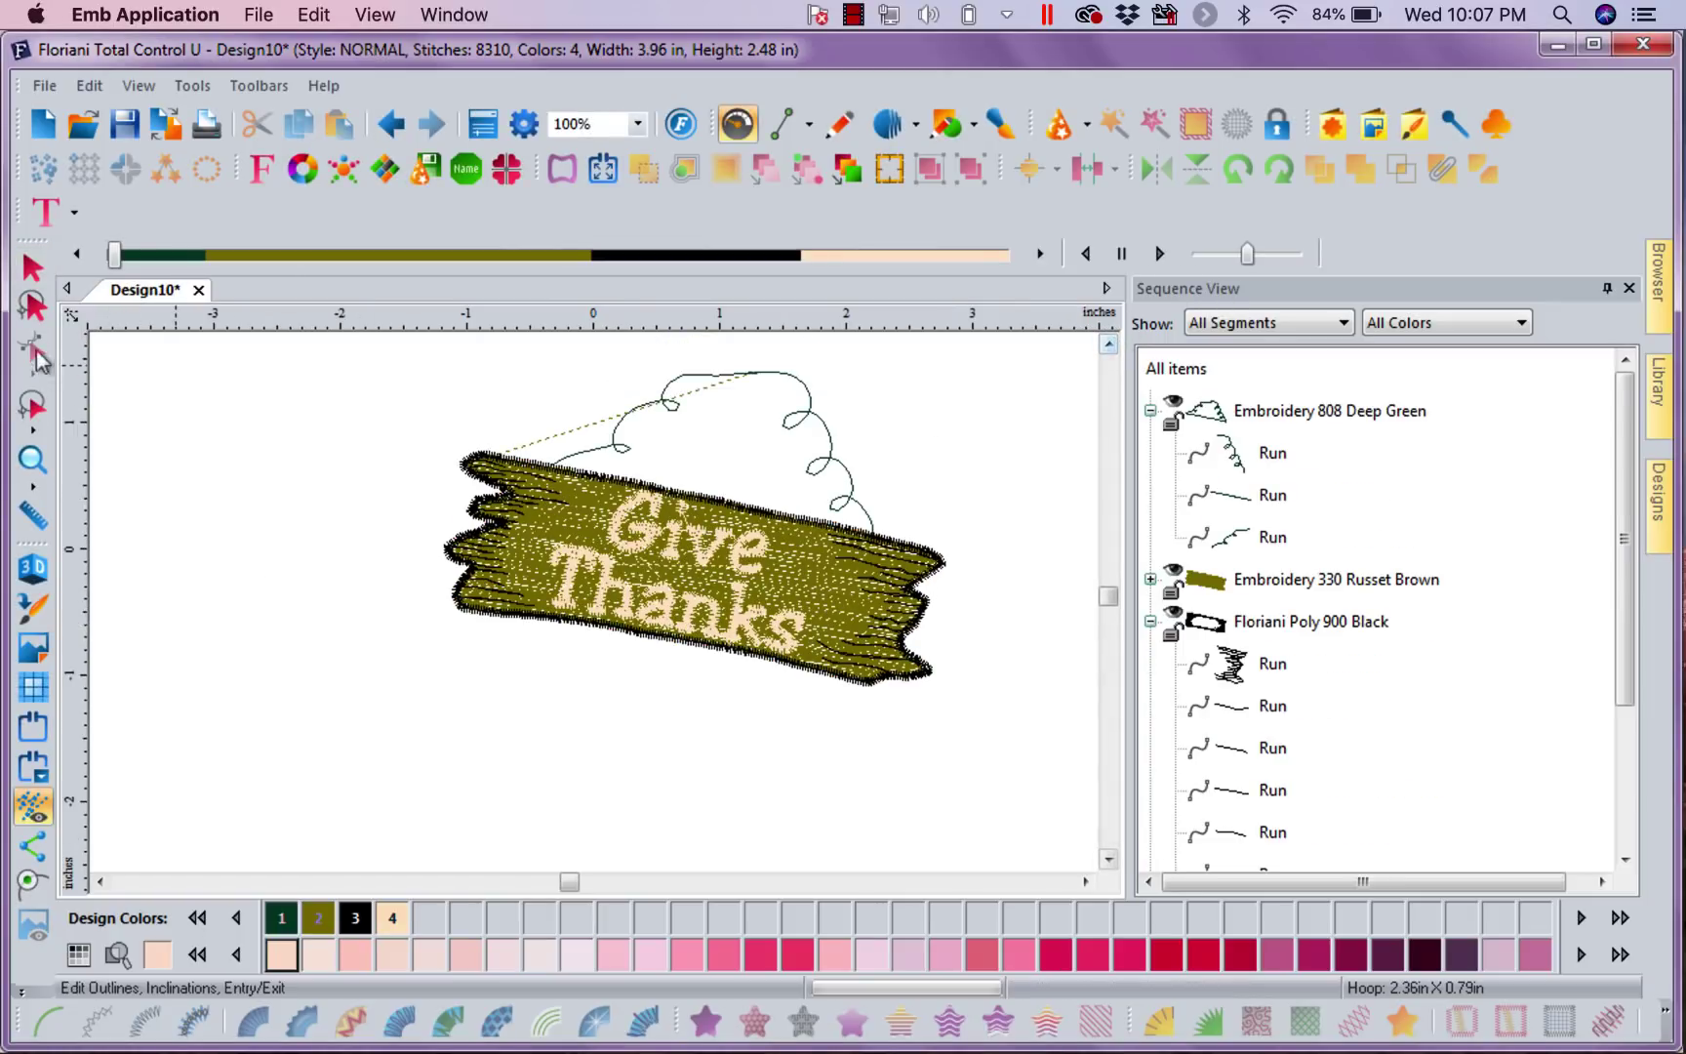
{"action": "left_click", "coordinate": [44, 88]}
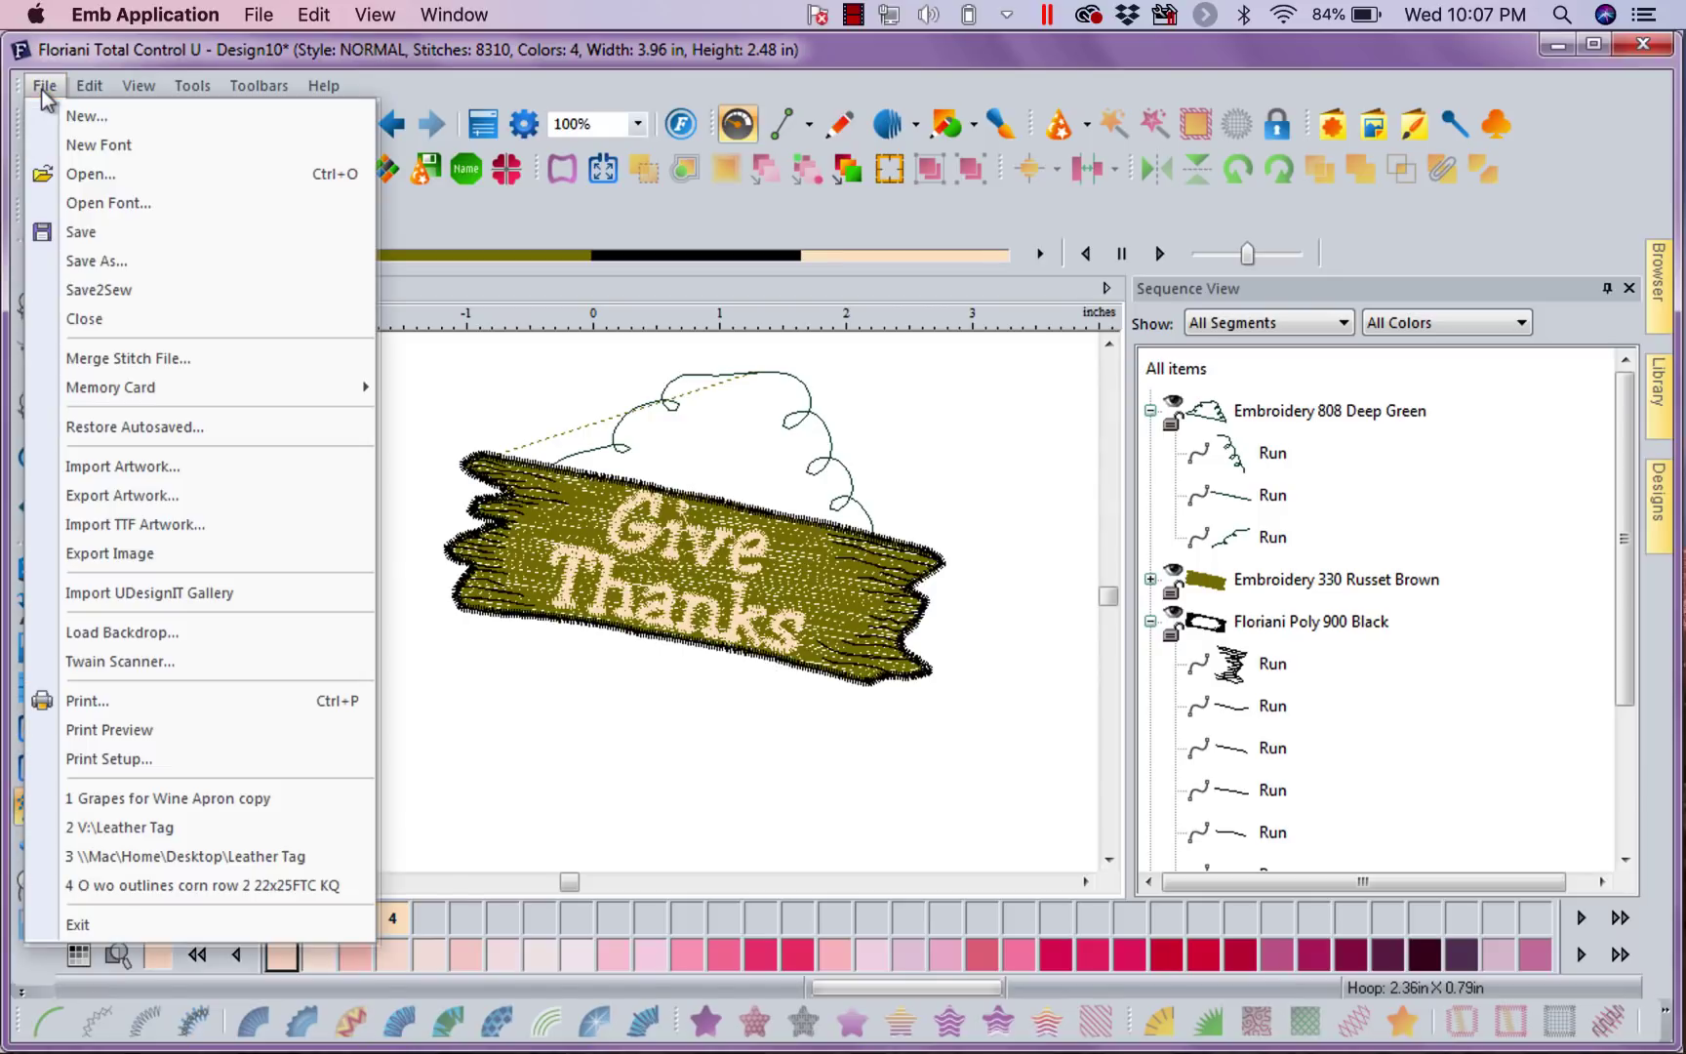
{"action": "left_click", "coordinate": [84, 261]}
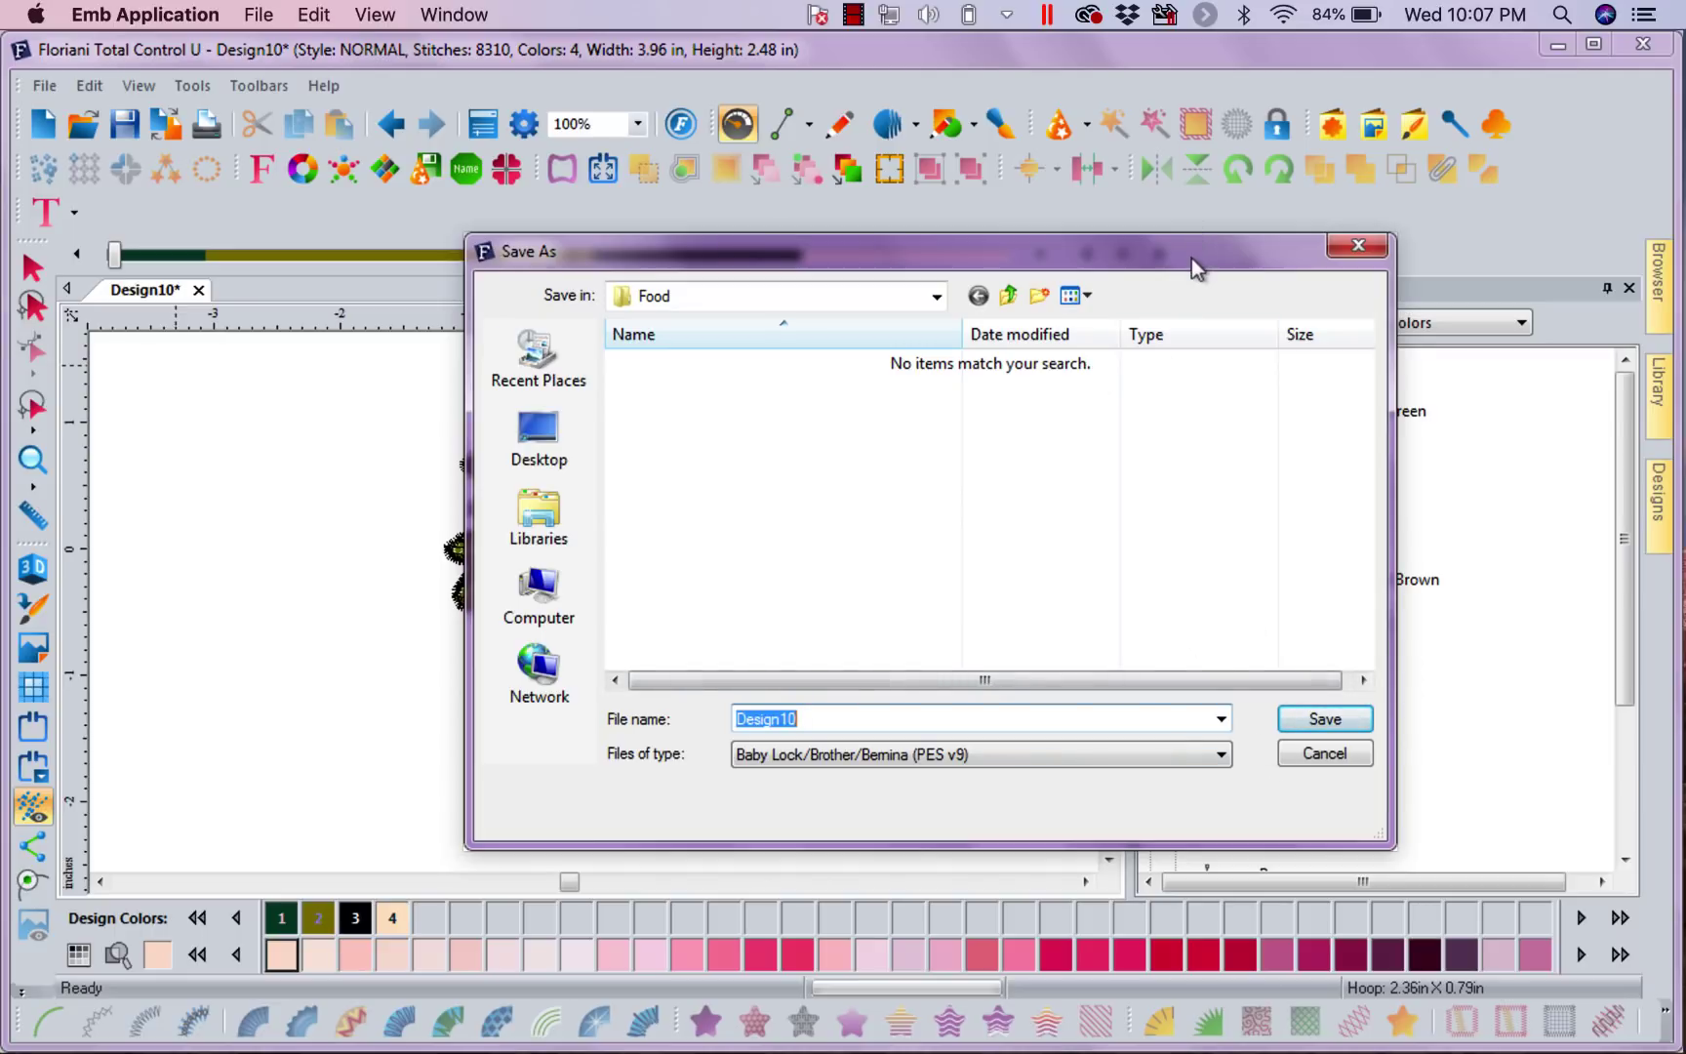
{"action": "left_click_drag", "start_coordinate": [1190, 259], "coordinate": [1030, 54]}
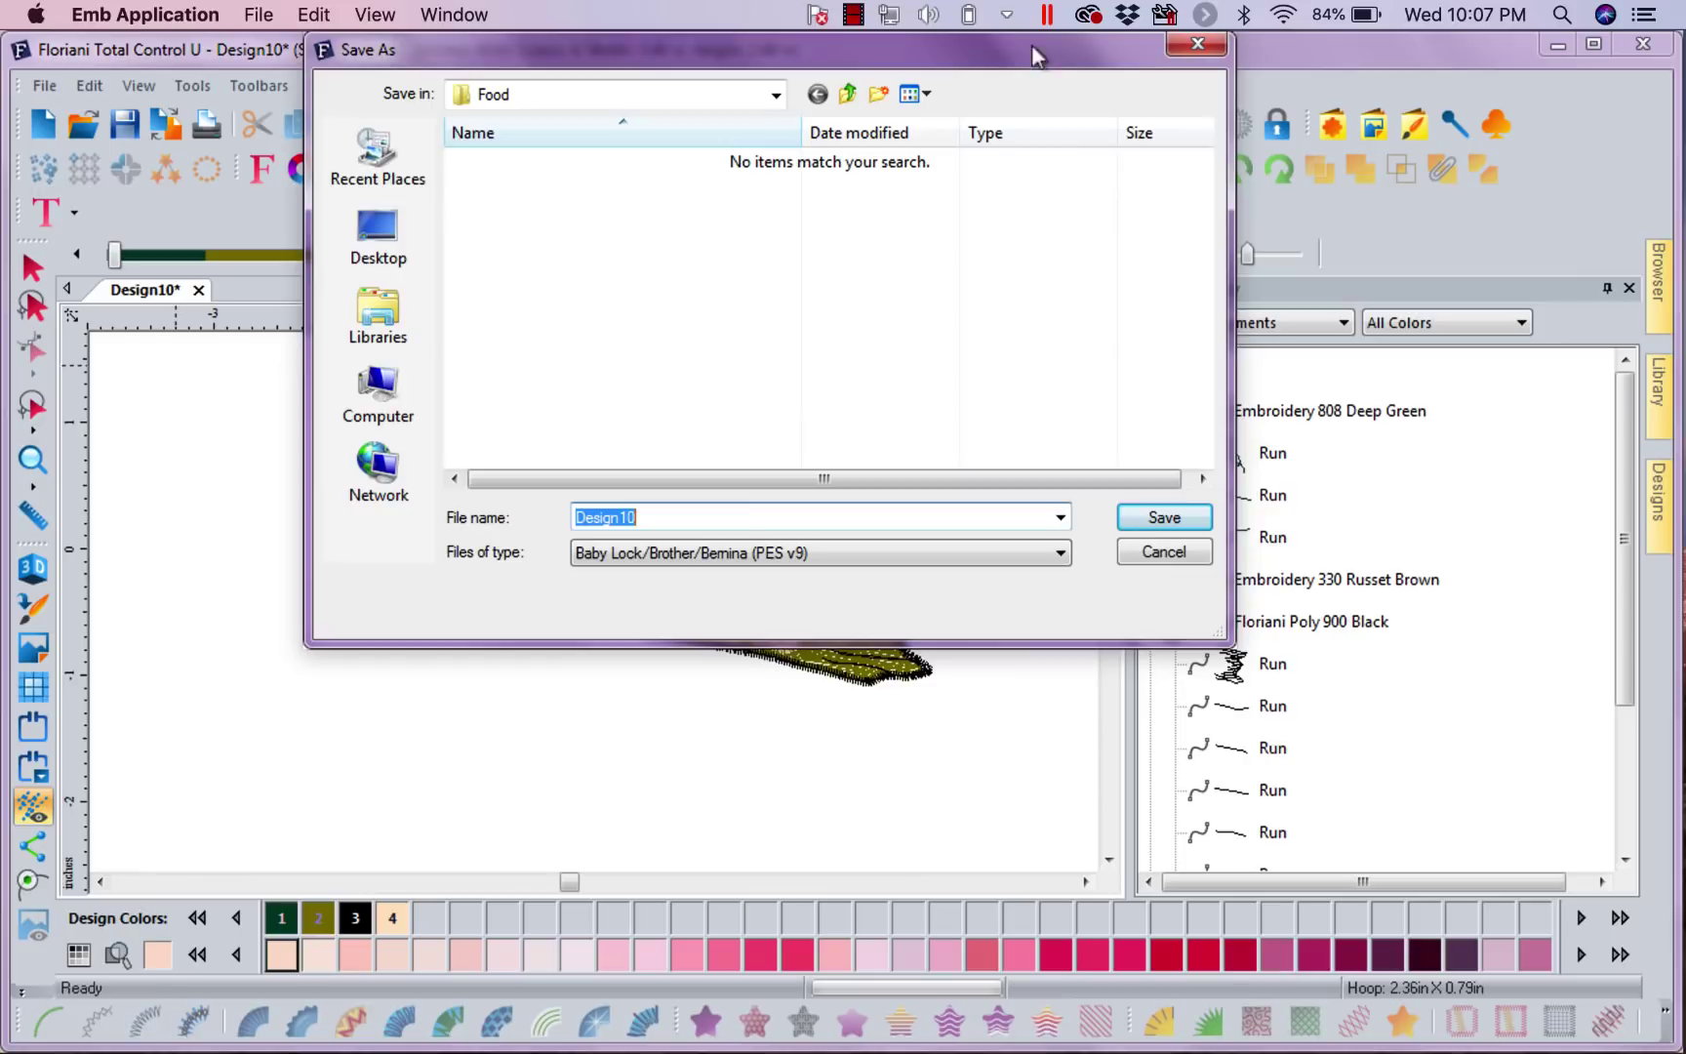
{"action": "left_click", "coordinate": [1059, 560]}
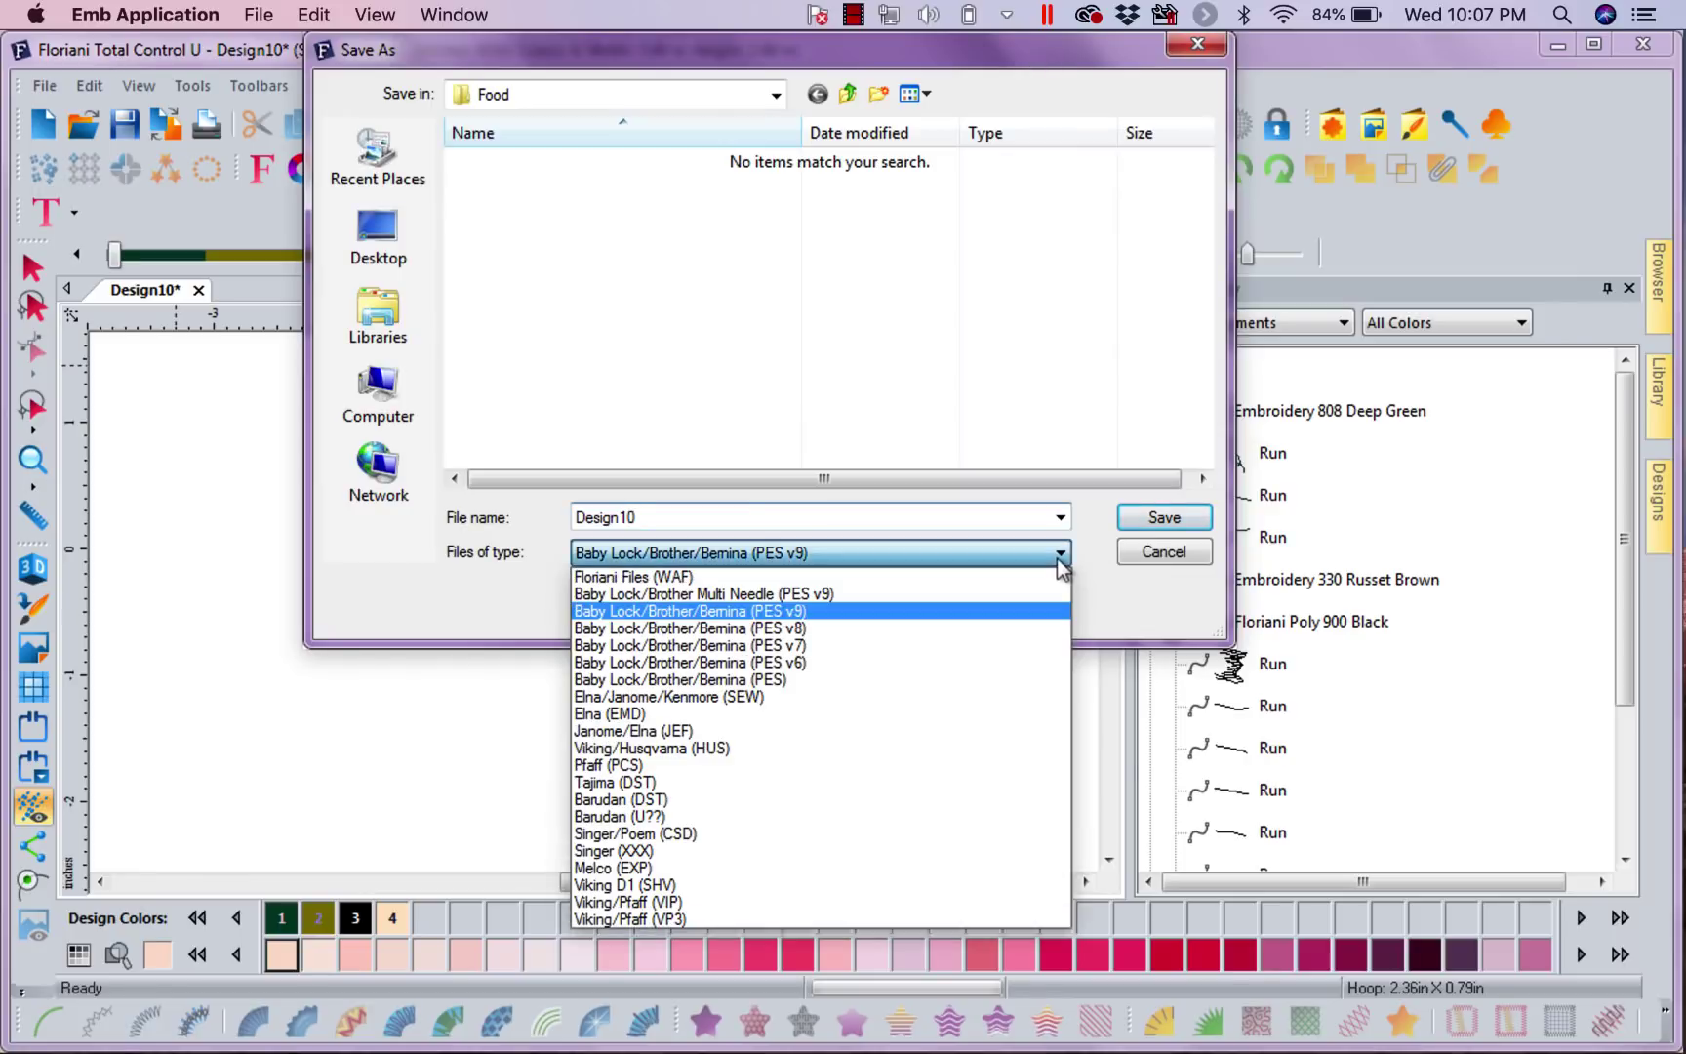
{"action": "left_click", "coordinate": [856, 549]}
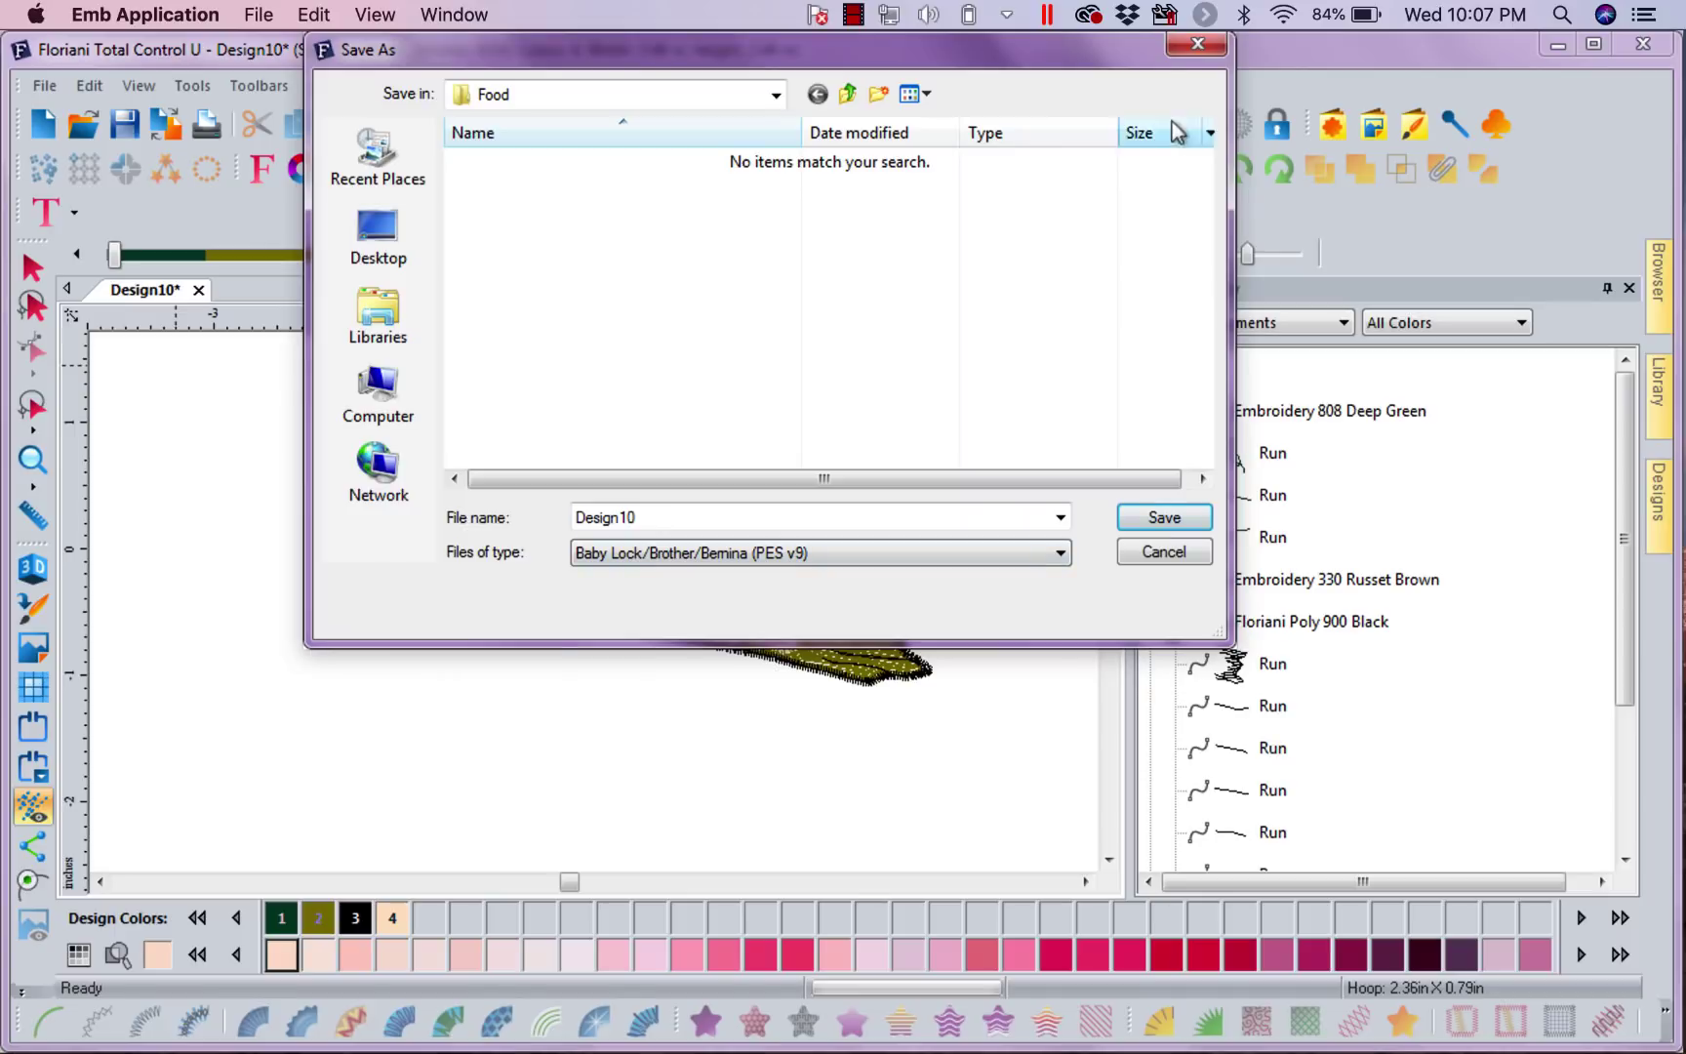
{"action": "left_click", "coordinate": [1197, 47]}
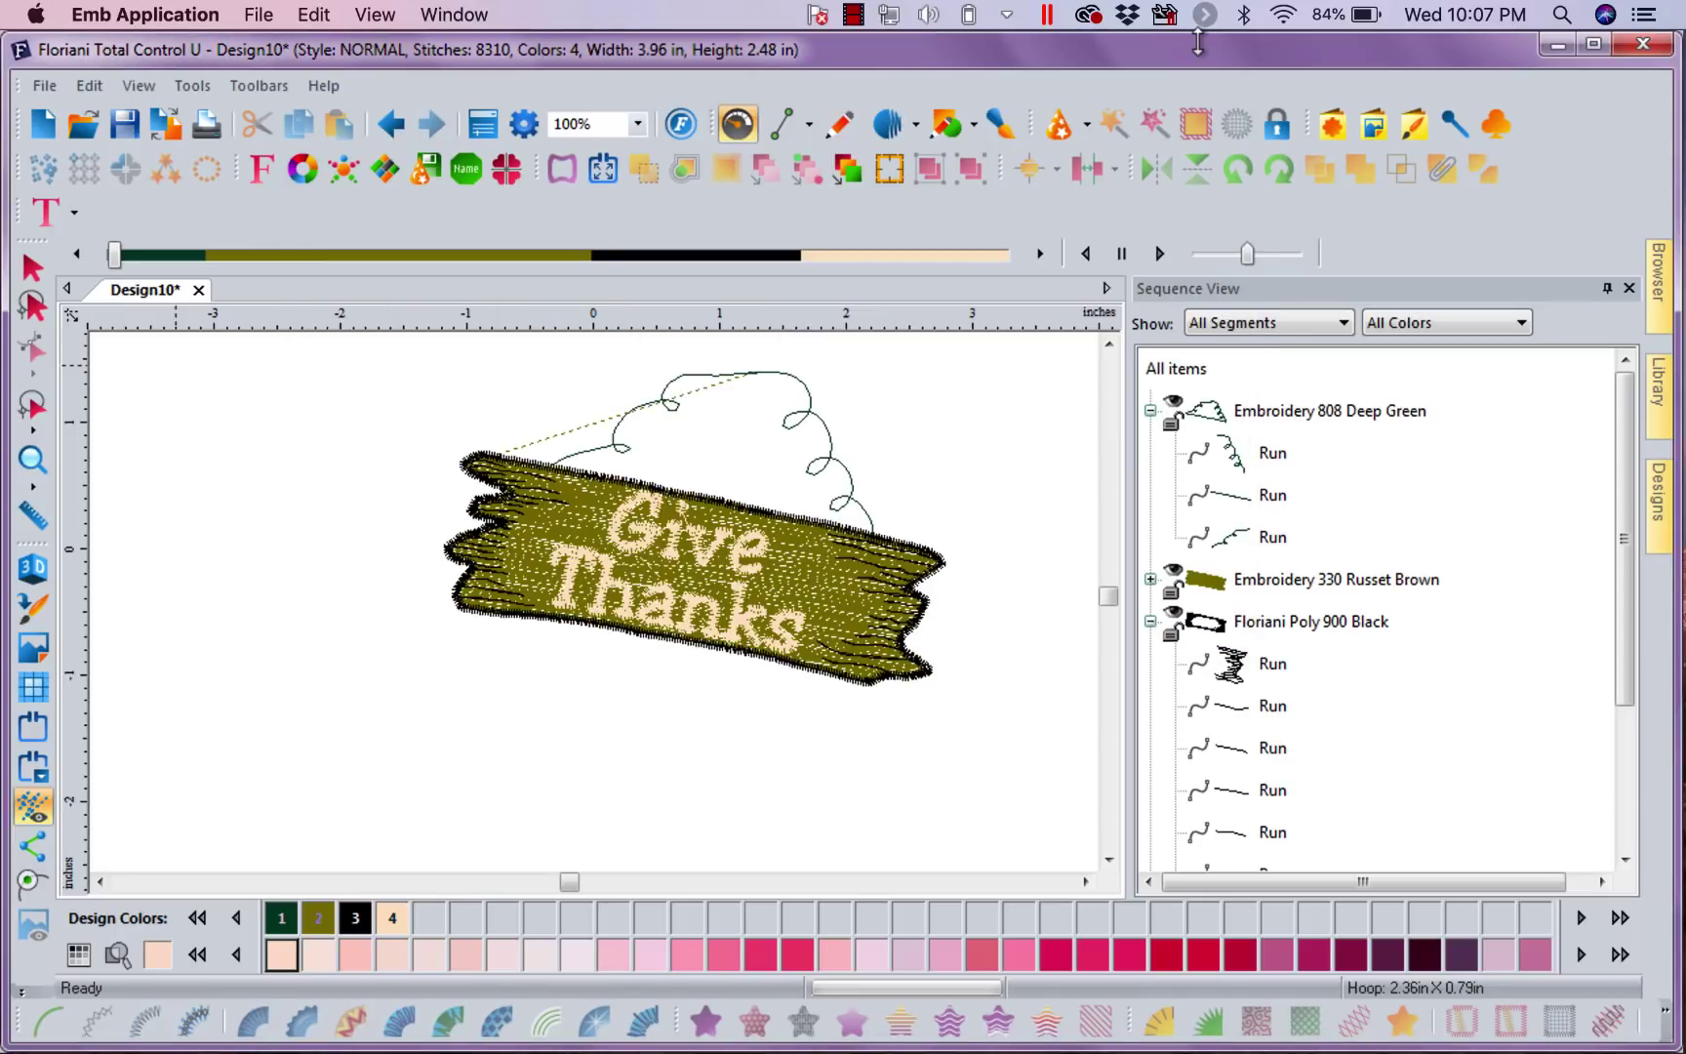